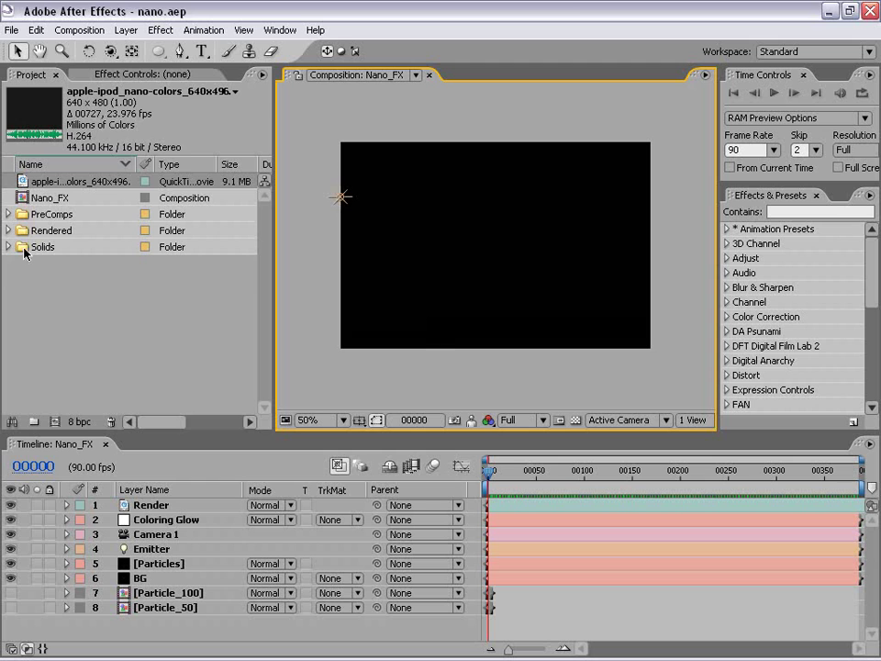
Select the apple-ipod_nano-colors_640x496.mov footage in the Project panel
click(141, 377)
Play the iPod nano reference movie and scrub forward from the pink to the blue light-trail shot
double_click(41, 181)
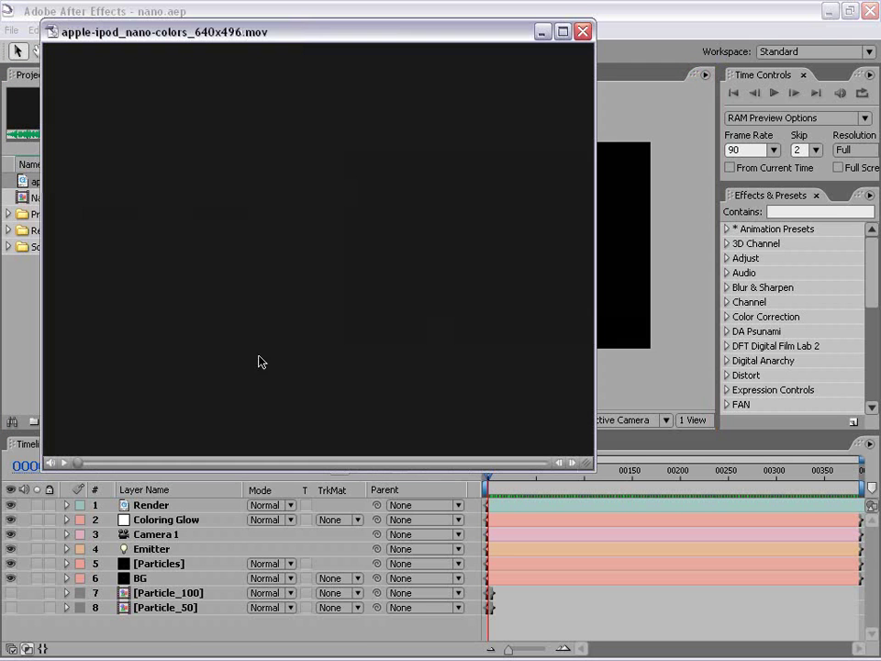
drag(275, 34, 375, 87)
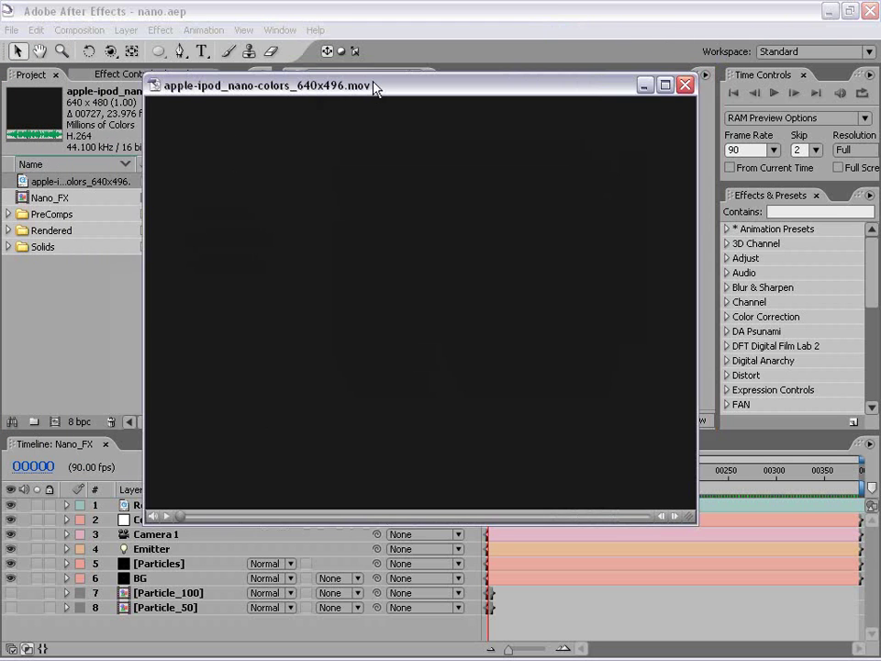
click(166, 516)
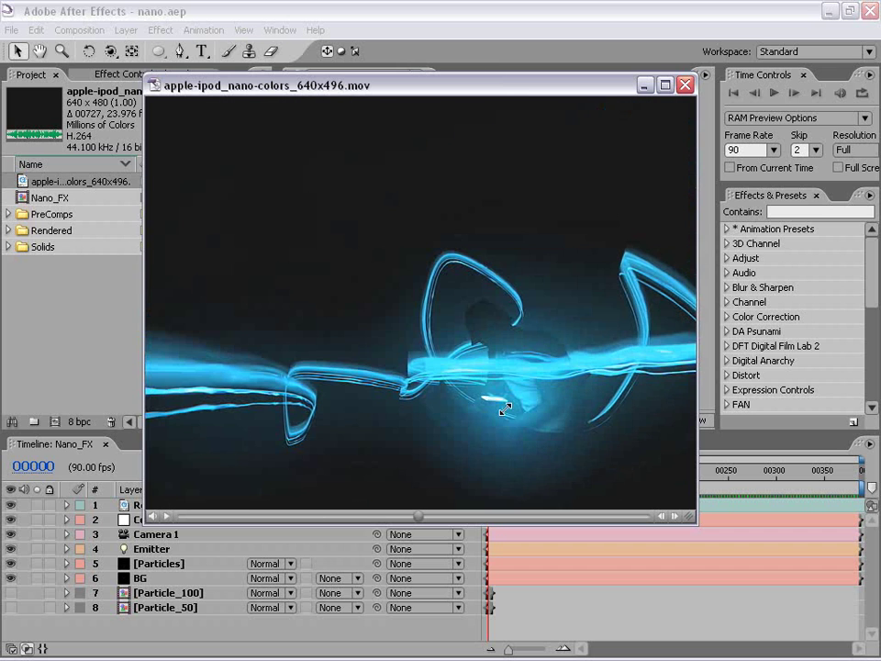
drag(414, 518, 523, 520)
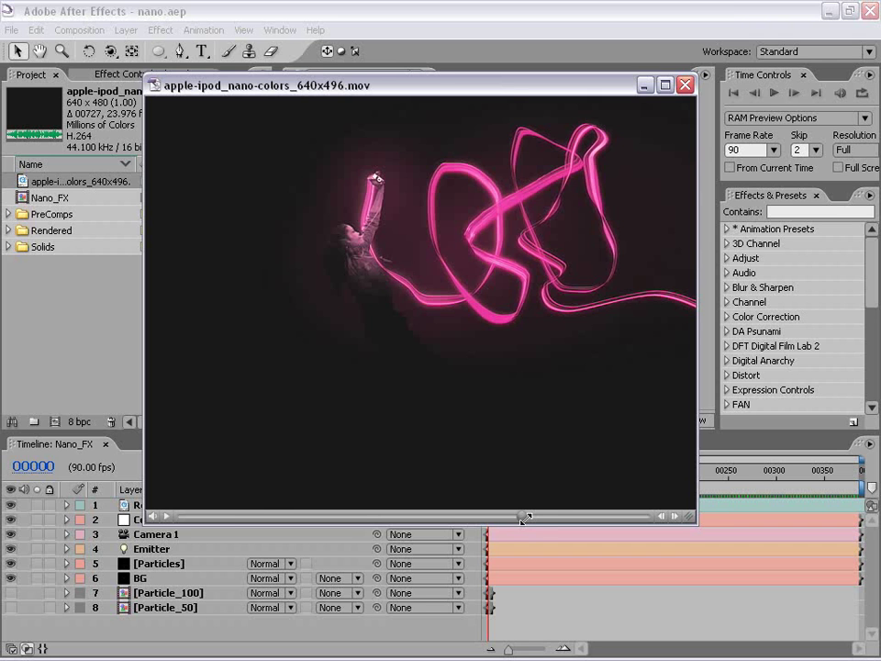
drag(523, 520, 521, 520)
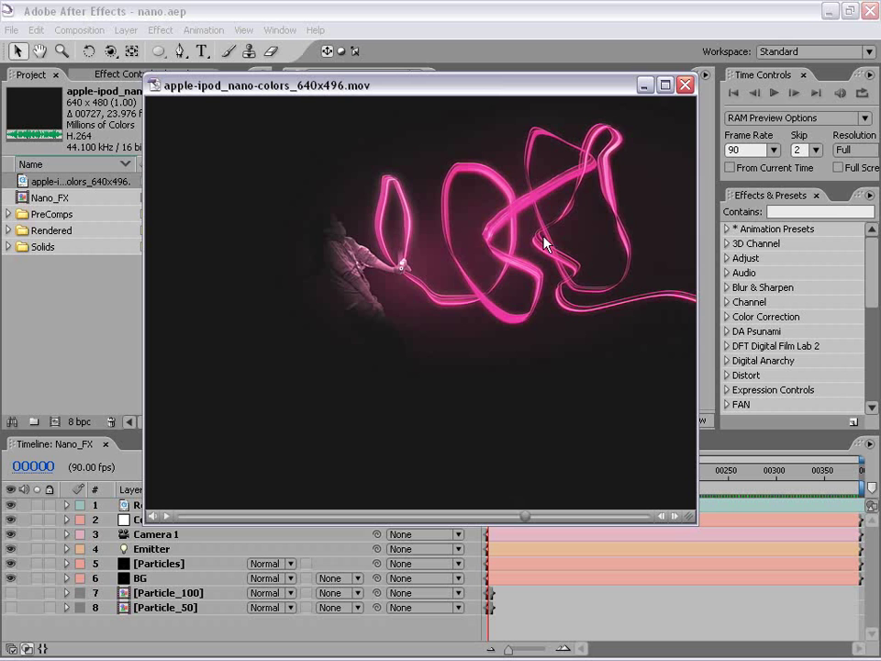
drag(526, 515, 540, 516)
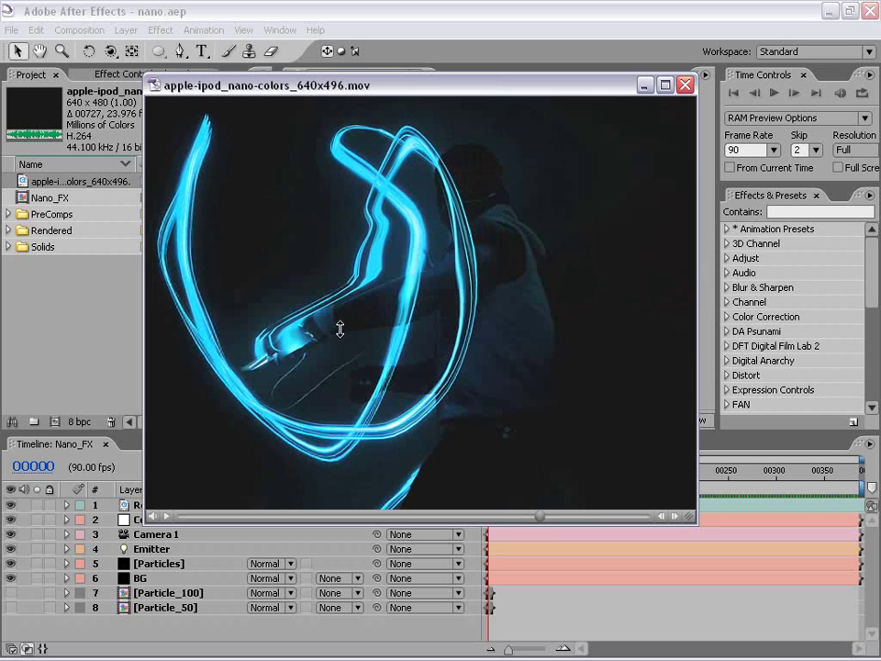
click(684, 86)
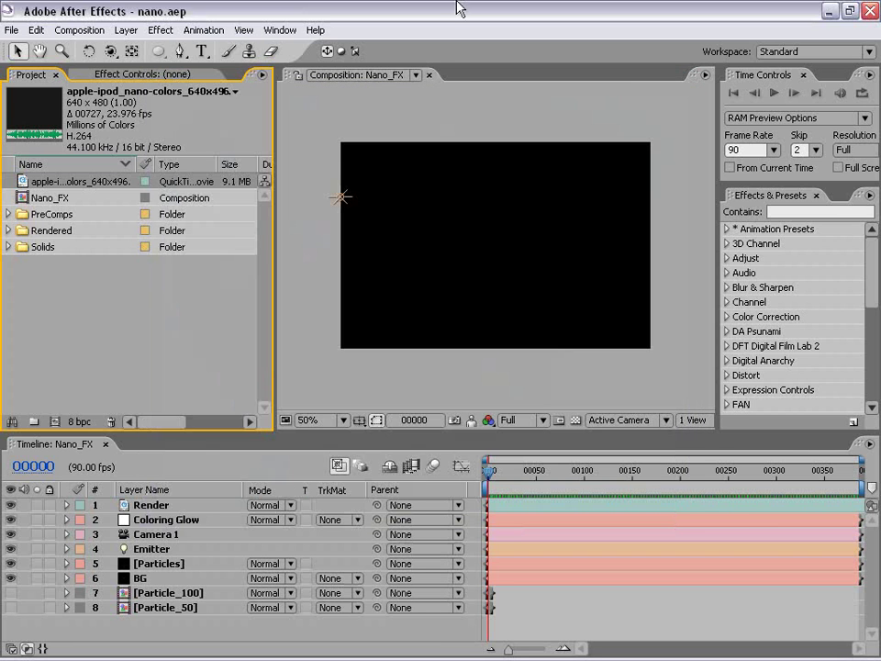
click(118, 304)
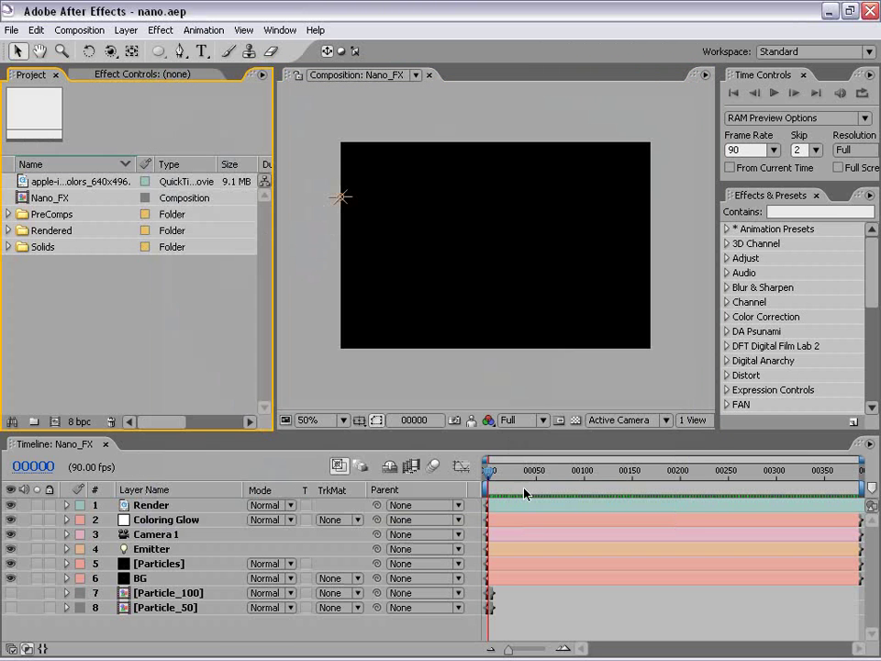
click(411, 298)
key(KP_0)
key(space)
key(grave)
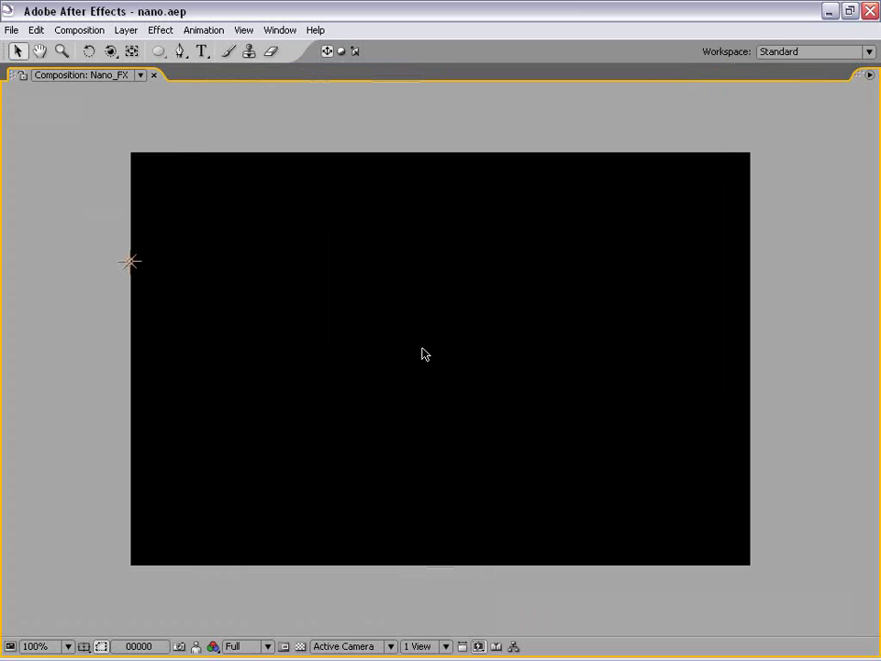
key(KP_0)
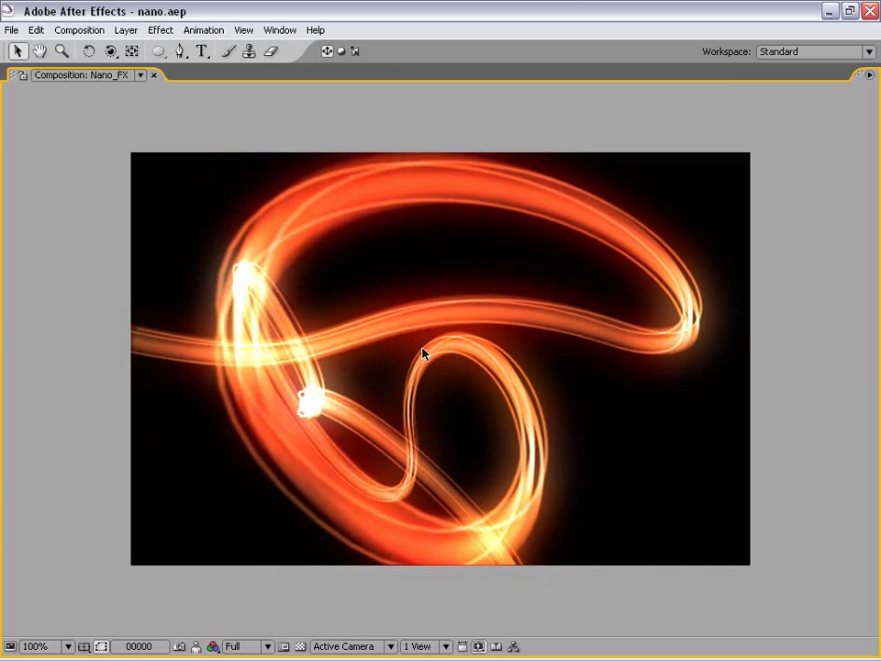
key(space)
Start a new 720×480 composition with square pixels, 30 fps and a 300-frame duration
click(65, 129)
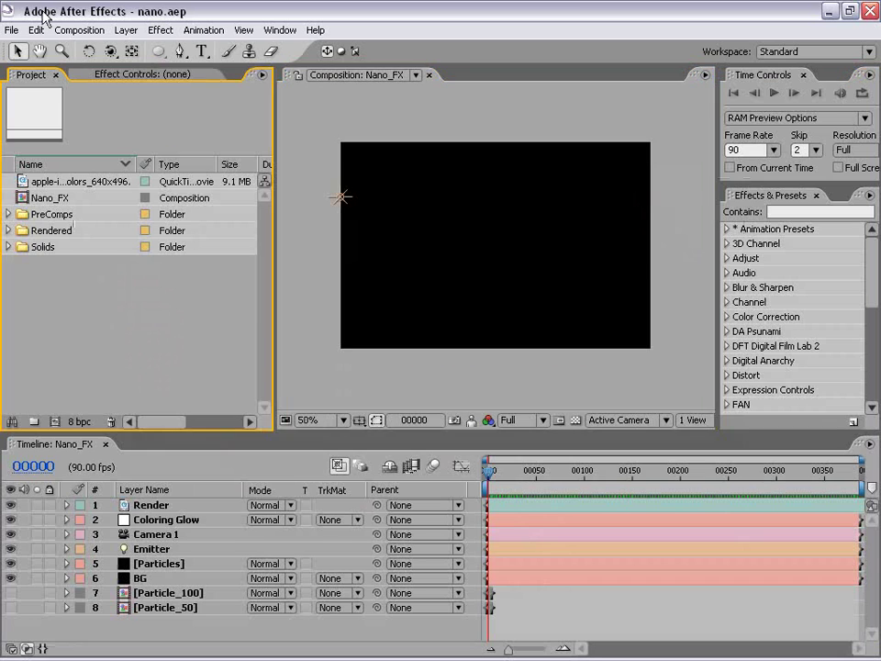
click(79, 30)
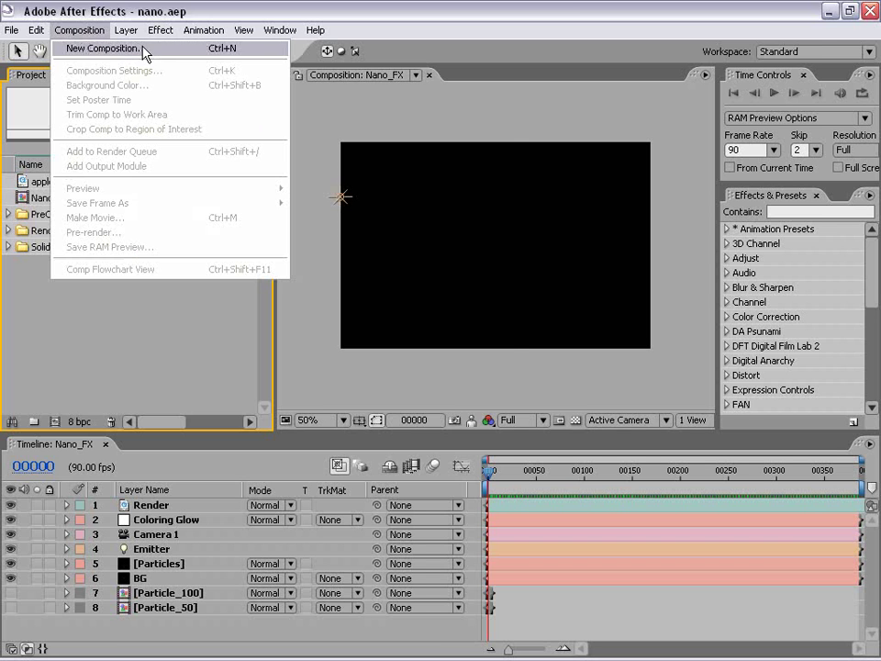
click(112, 47)
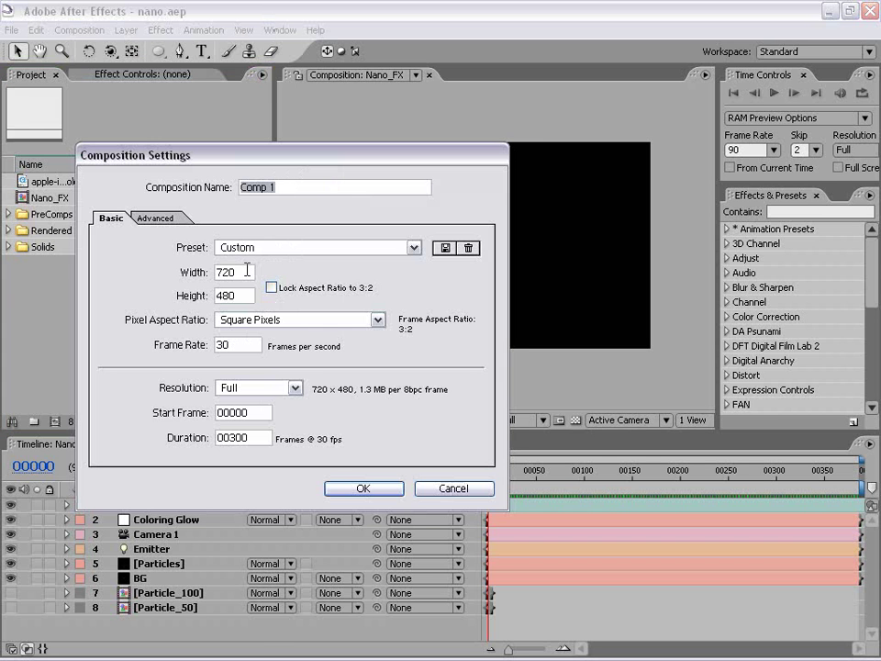
click(244, 273)
click(280, 319)
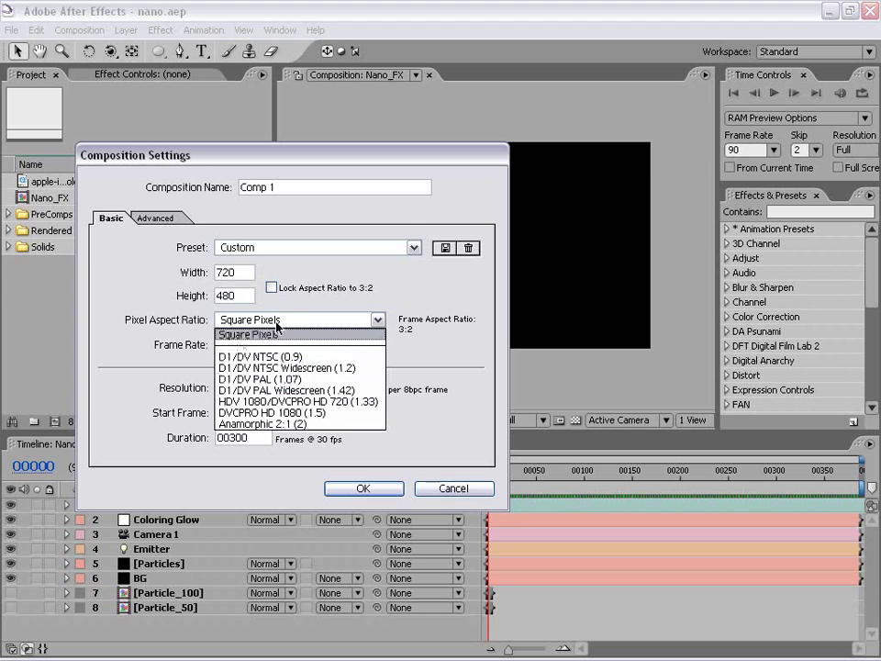
click(276, 336)
key(Tab)
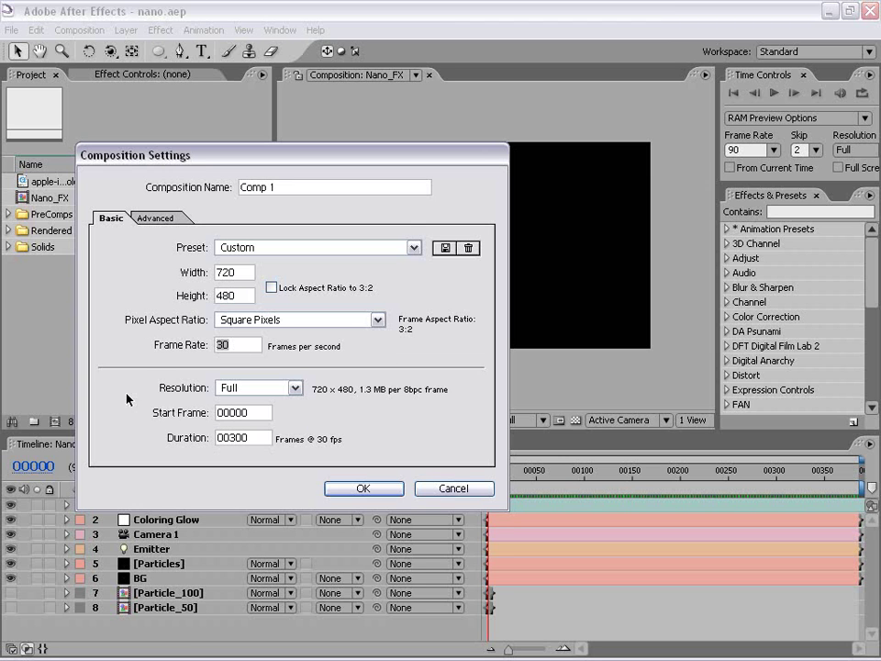
drag(264, 443, 201, 443)
Name the composition Nano_Ad and confirm its settings
drag(276, 188, 240, 189)
text(Nano_ad)
key(BackSpace)
key(BackSpace)
text(Ad)
key(Return)
click(372, 374)
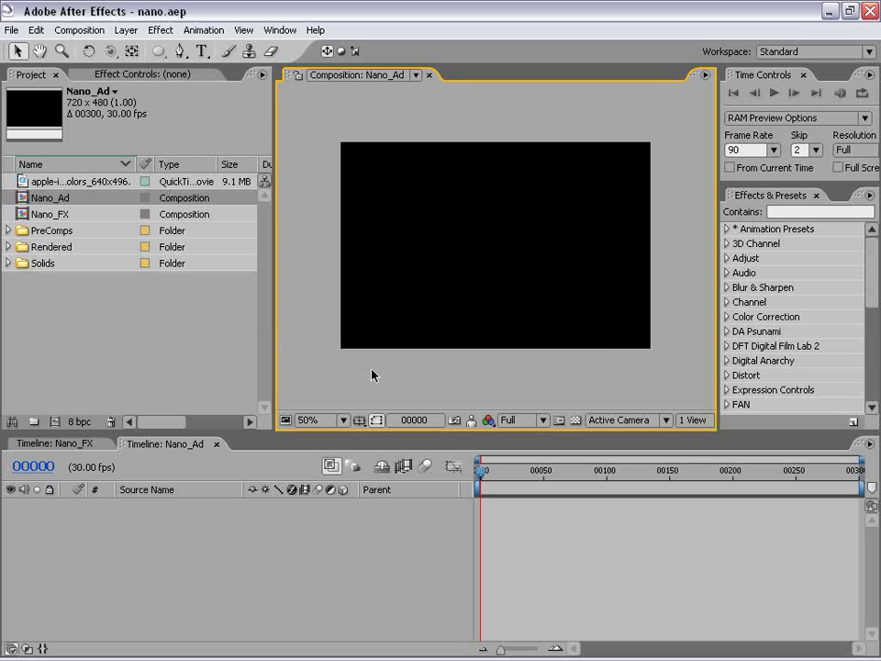
Create a comp-sized black solid layer in Nano_Ad
drag(274, 135, 229, 137)
click(126, 29)
mouse_move(174, 48)
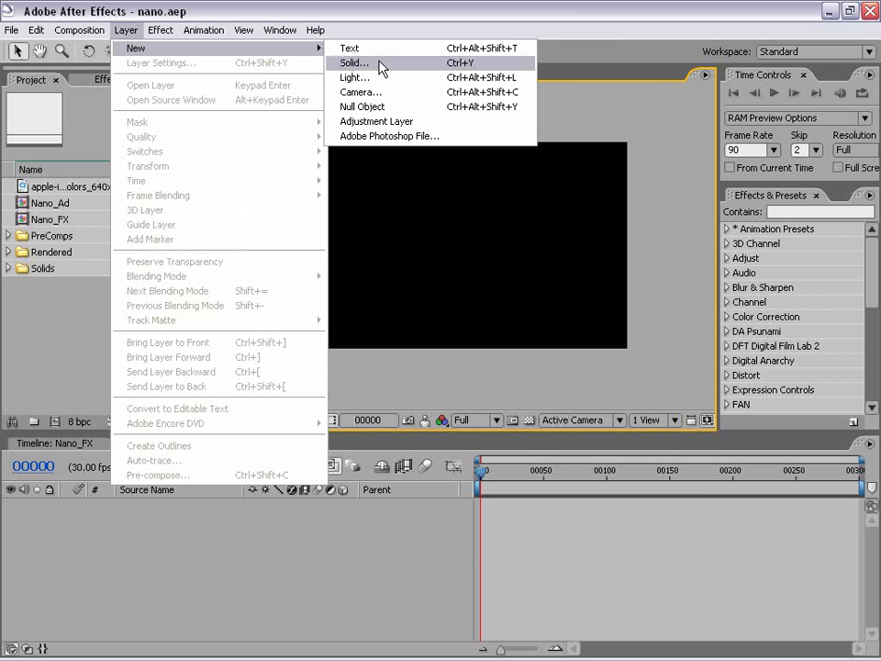
click(382, 69)
double_click(401, 191)
click(441, 337)
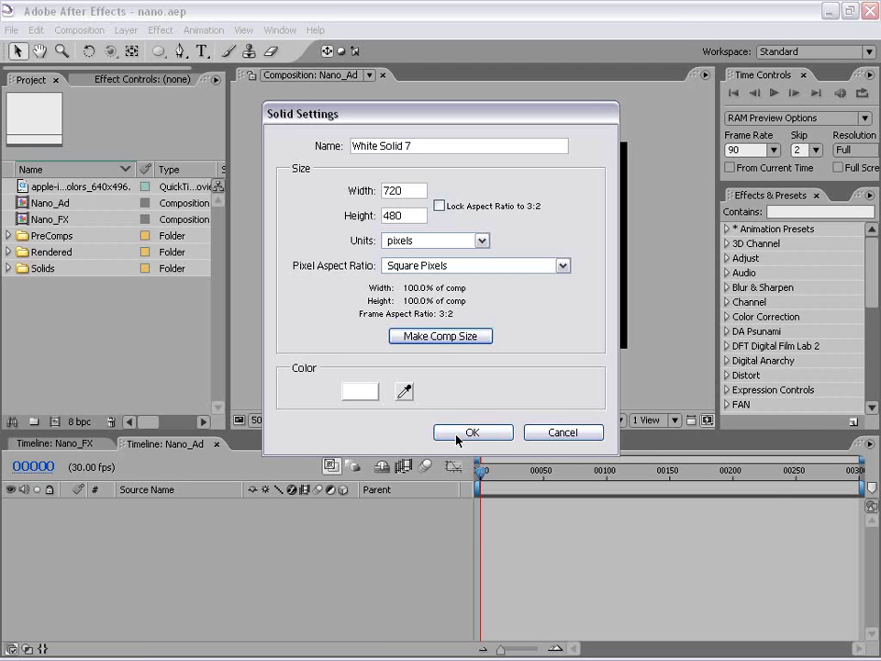
click(360, 391)
drag(357, 387, 646, 554)
click(723, 279)
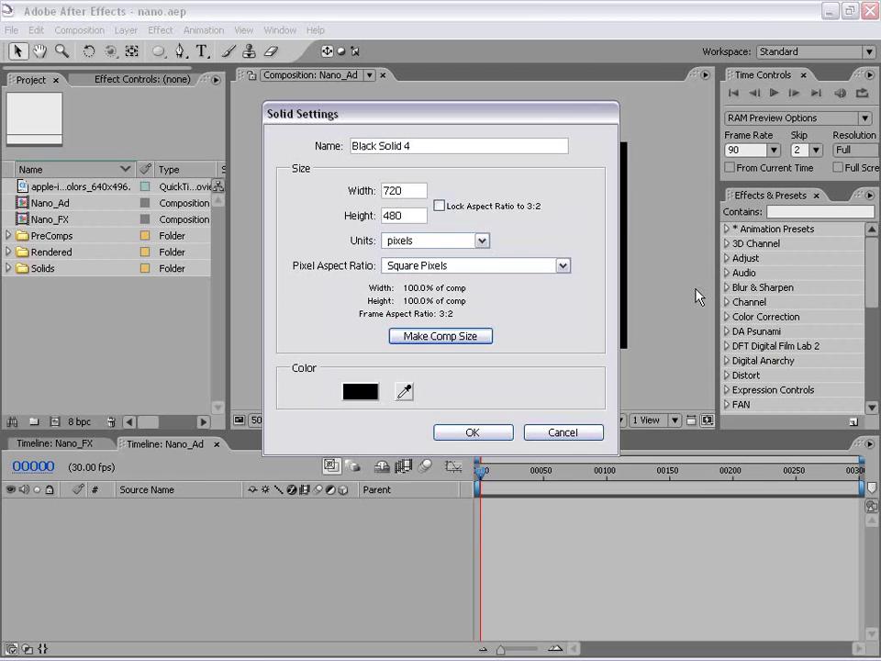
click(474, 437)
Rename the black solid layer to BG
click(154, 503)
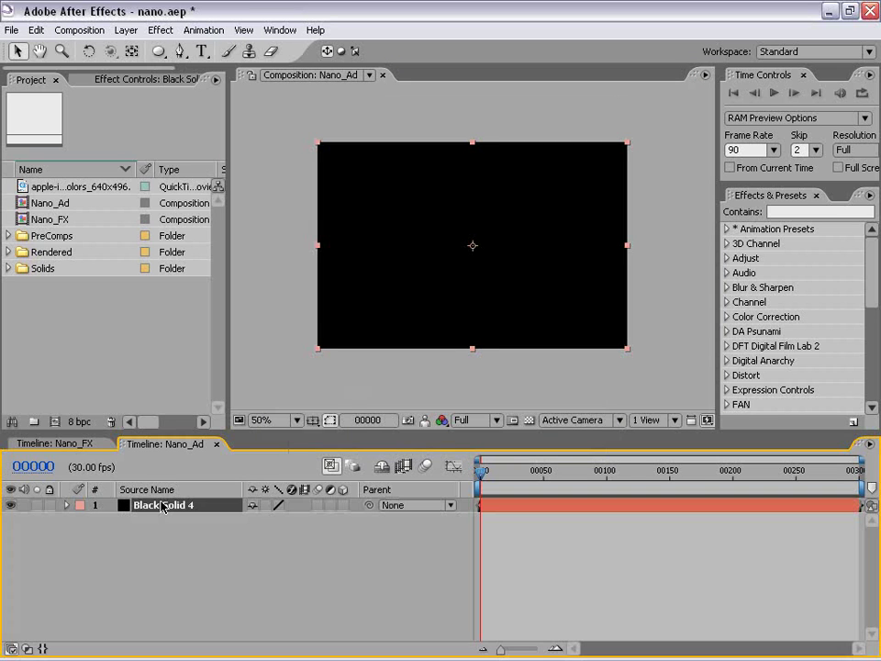
key(Return)
text(BG)
key(Return)
Duplicate the BG layer and rename the copy Particles
click(36, 30)
click(82, 178)
click(183, 548)
click(143, 507)
key(Return)
text(Particles)
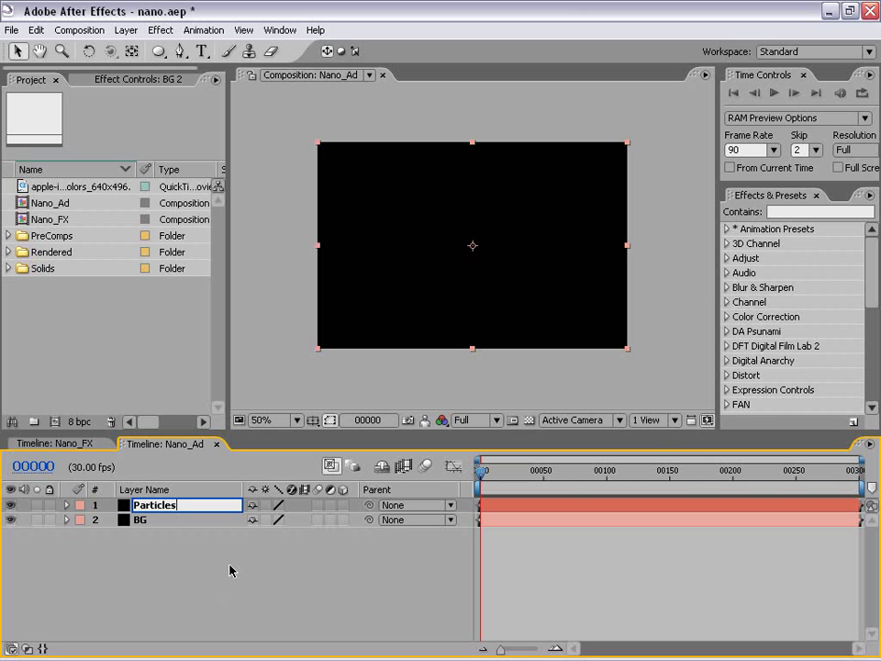
click(230, 570)
click(148, 507)
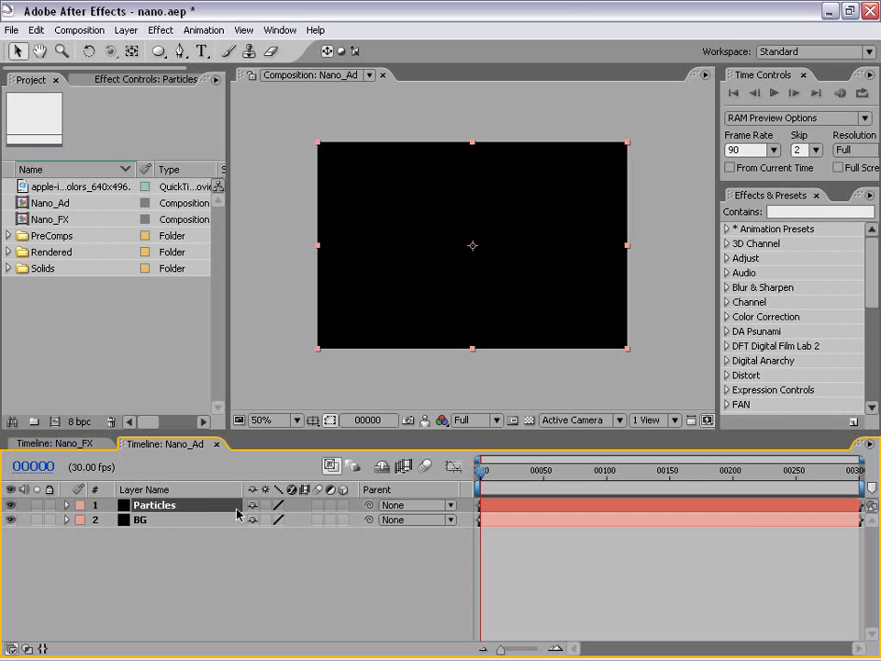
click(508, 531)
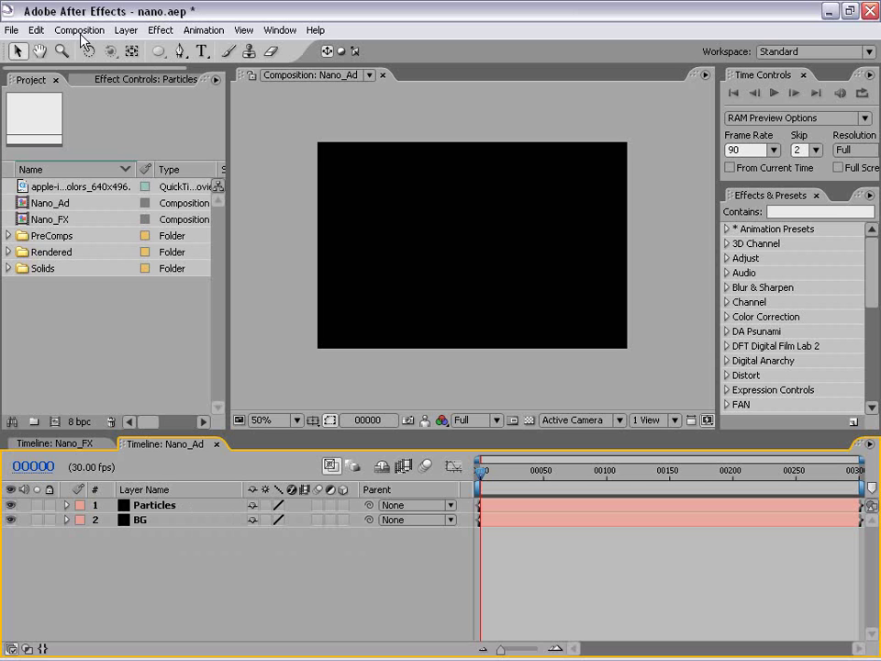
Add an adjustment layer named Color FX
click(126, 29)
mouse_move(136, 47)
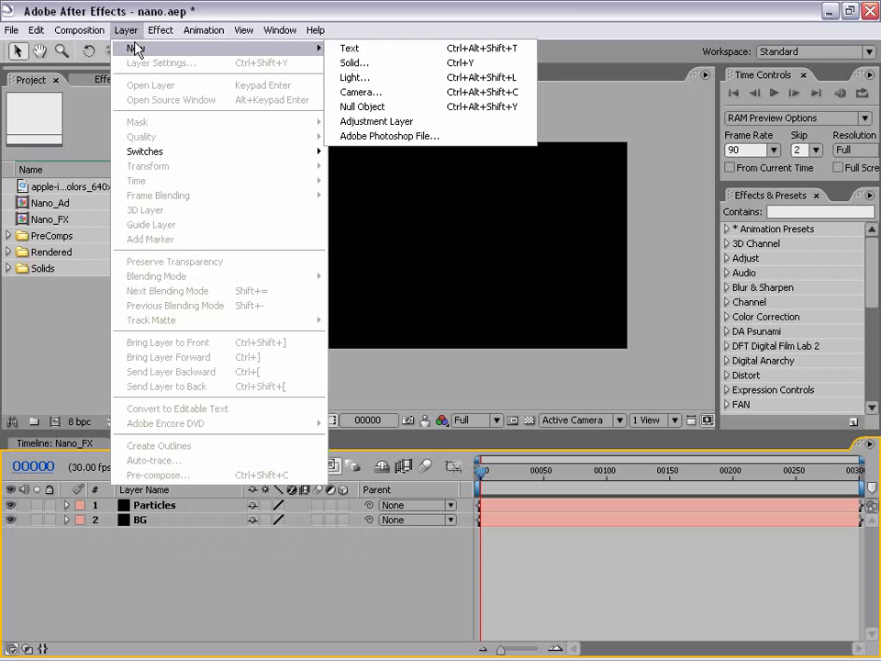
click(372, 121)
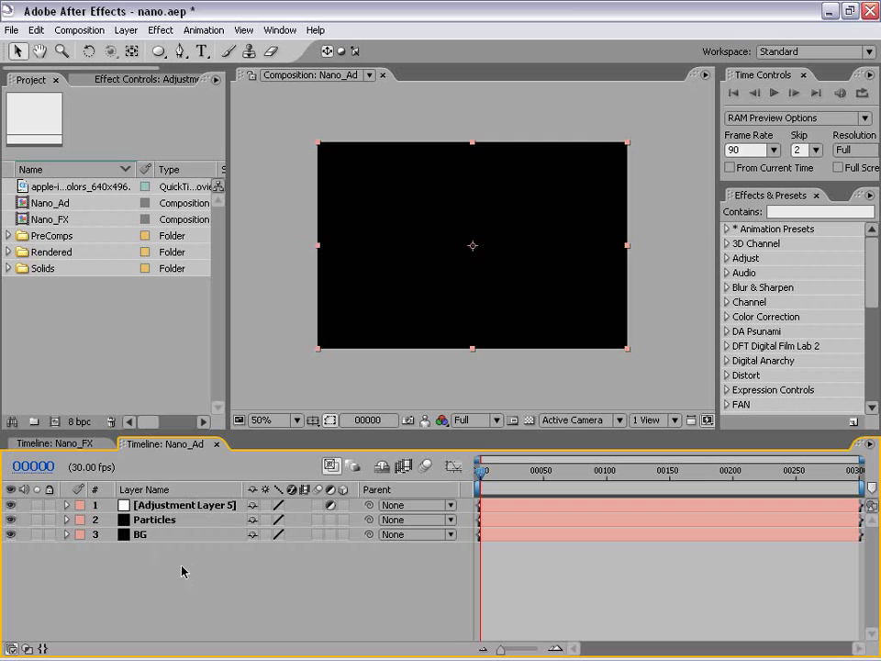
click(166, 507)
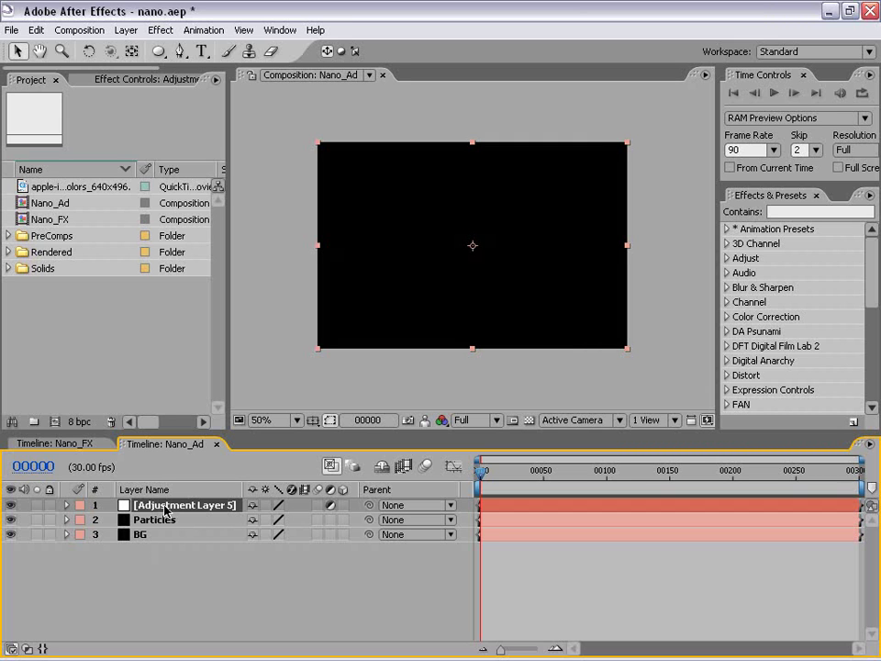
key(Return)
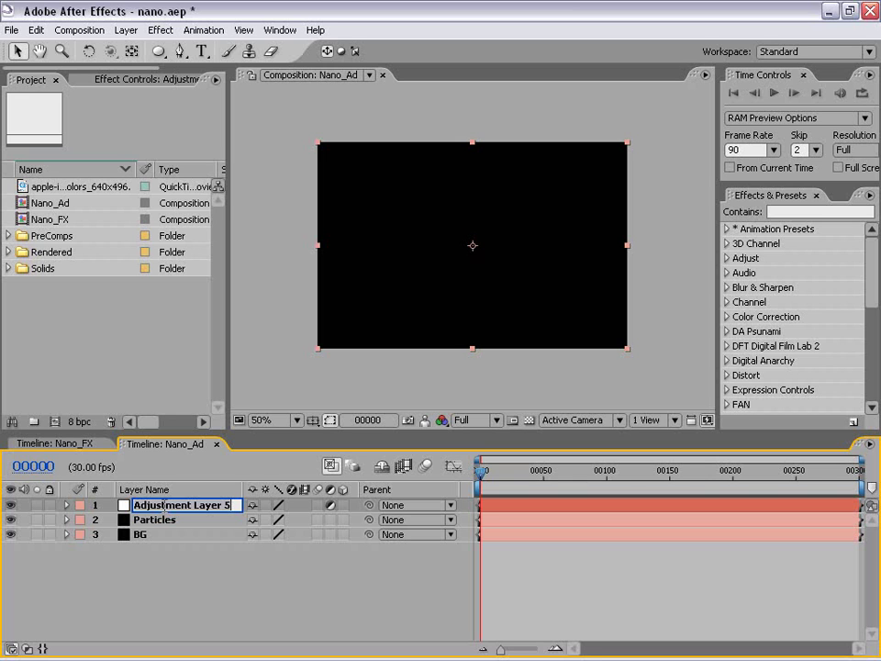
text(Color FX)
click(110, 386)
Add a point light named Emitter
click(126, 31)
click(367, 77)
drag(625, 186, 159, 150)
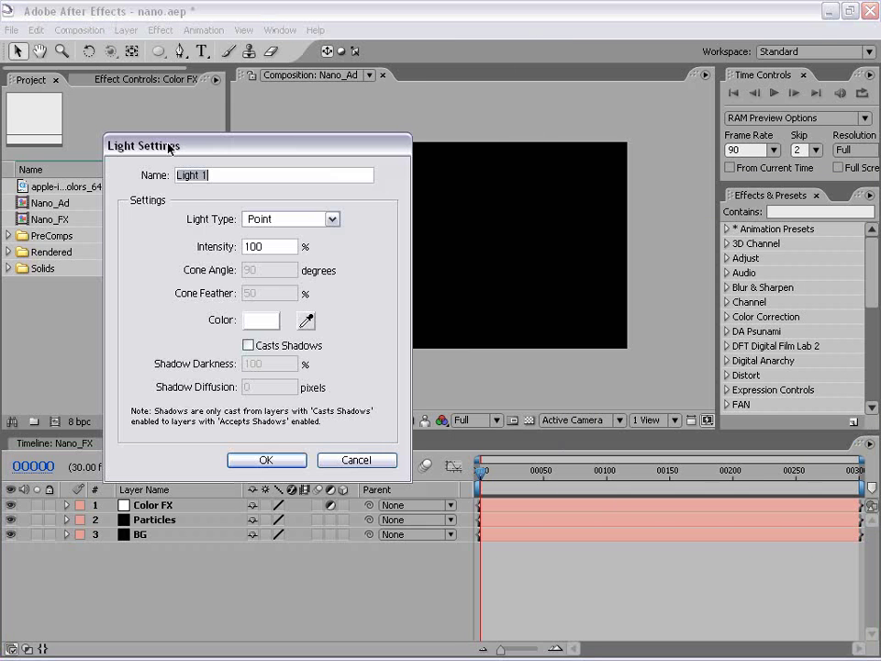
click(277, 220)
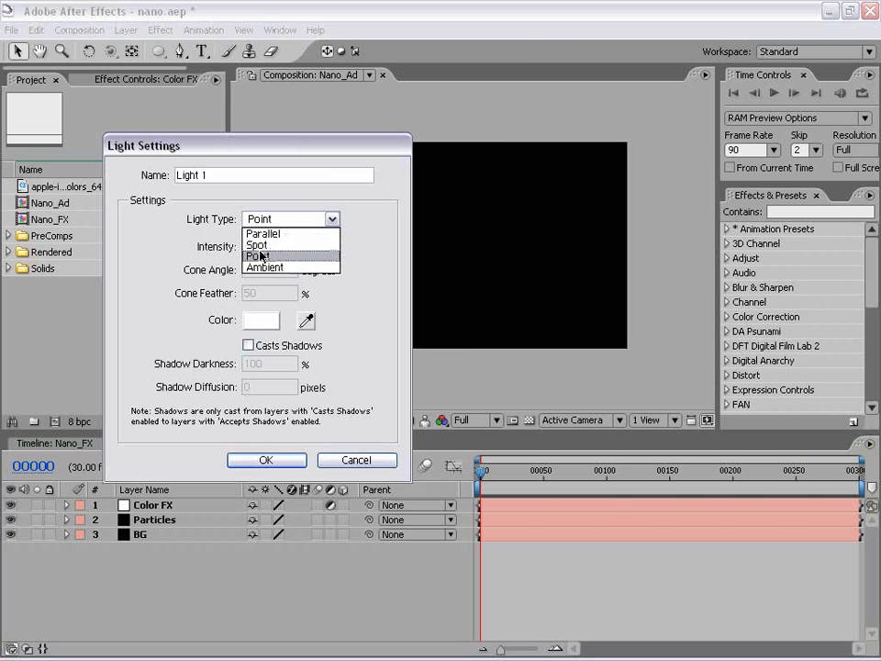
click(260, 252)
key(shift+Tab)
text(Emitter)
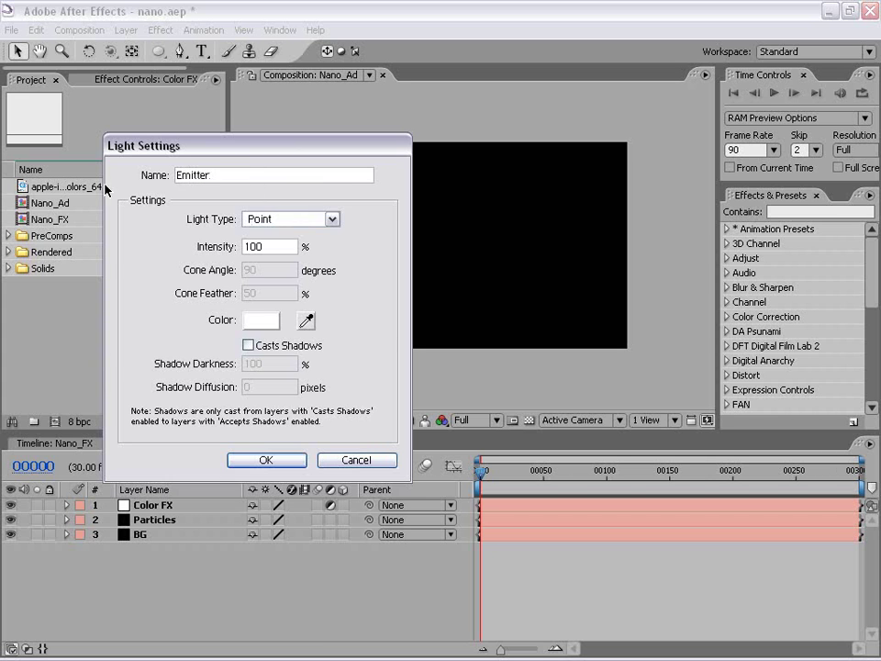
drag(252, 144, 277, 138)
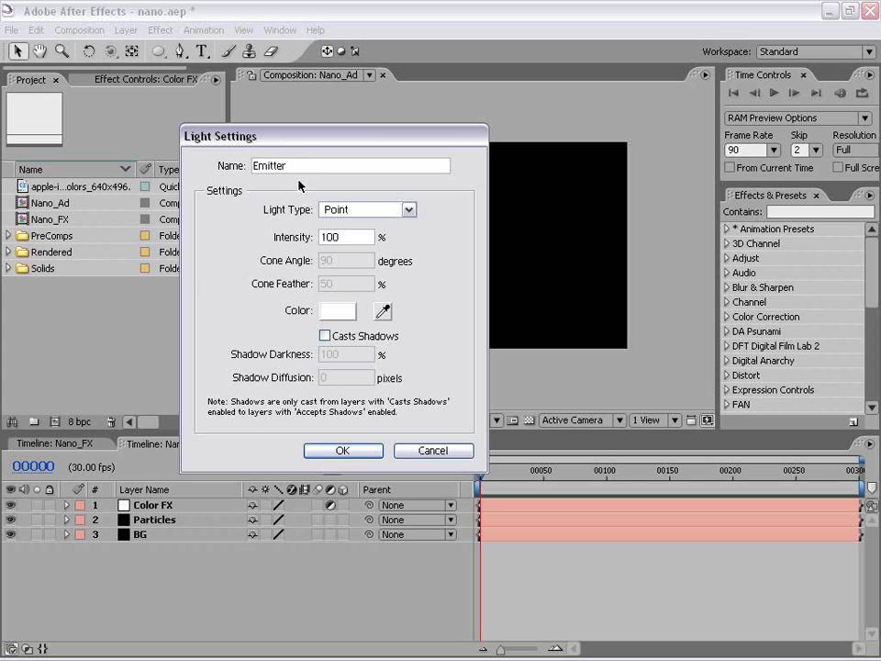
key(shift+Home)
click(341, 452)
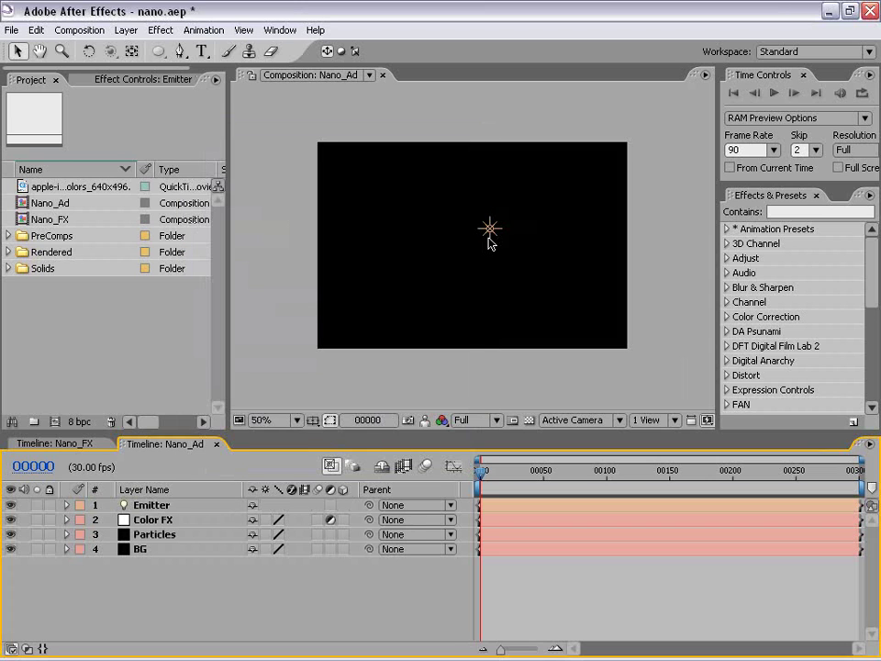
click(491, 230)
click(511, 585)
Add Camera 1 using the 35mm lens preset
click(125, 31)
mouse_move(136, 48)
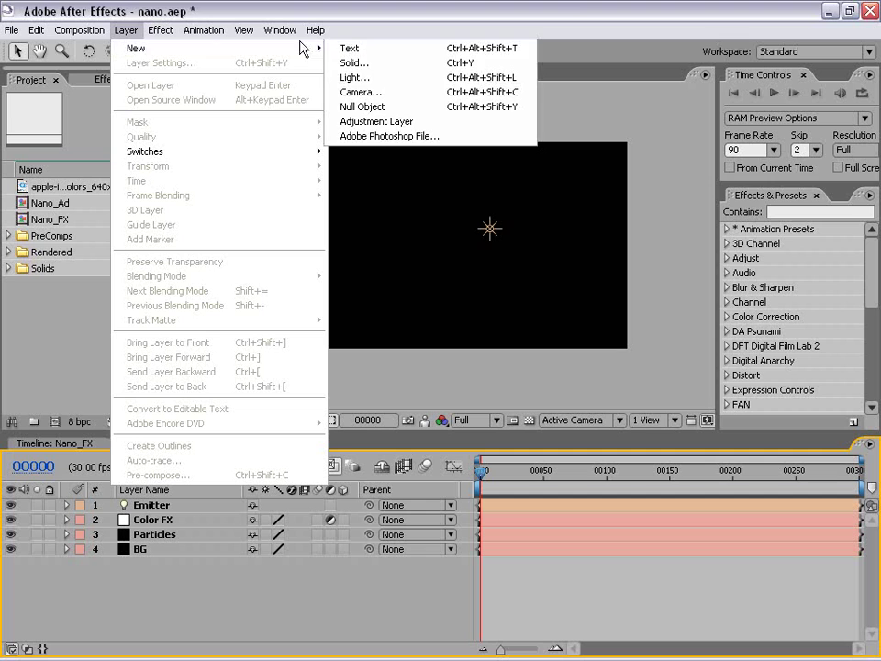
click(399, 92)
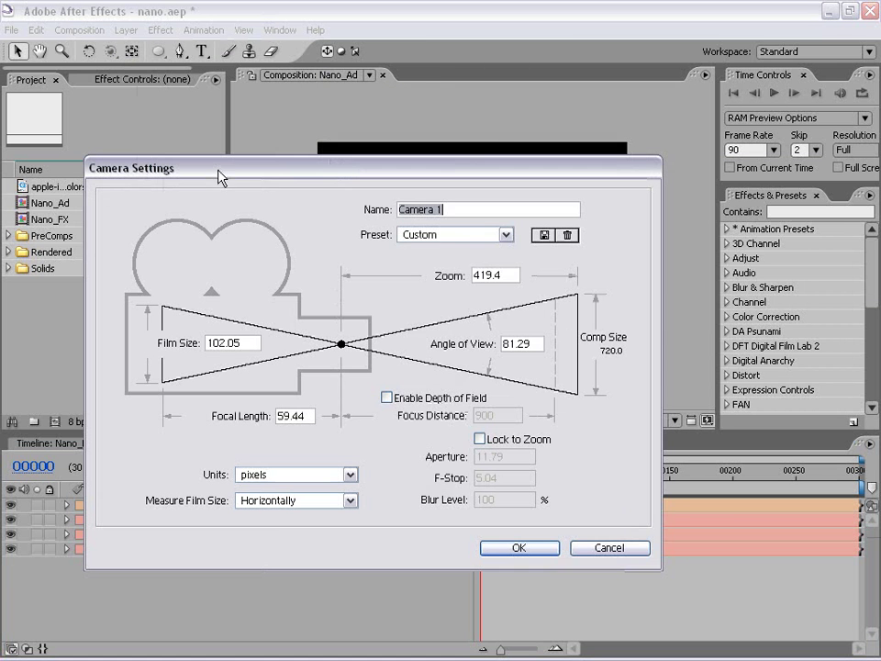
click(450, 234)
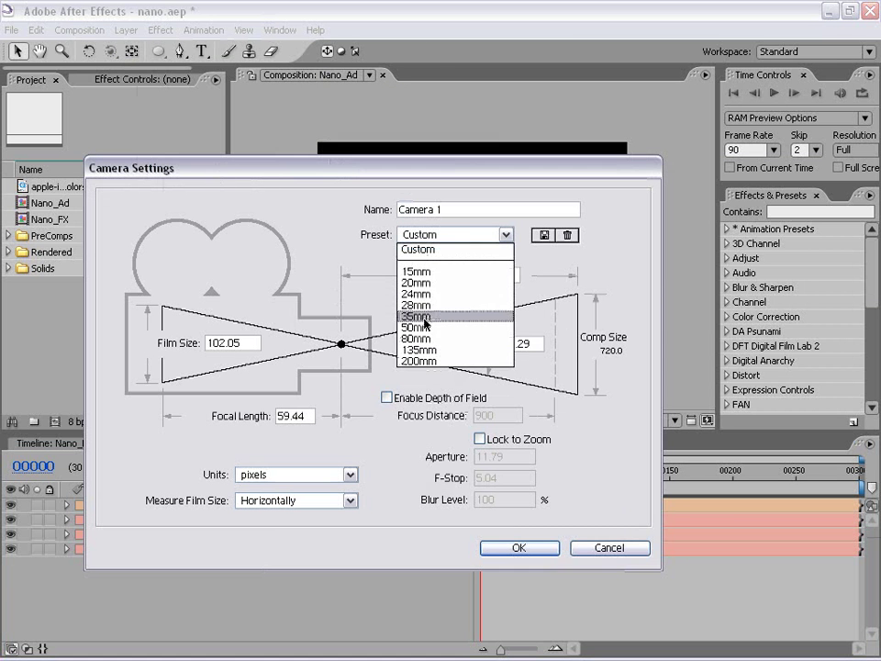
click(423, 319)
drag(341, 174, 289, 114)
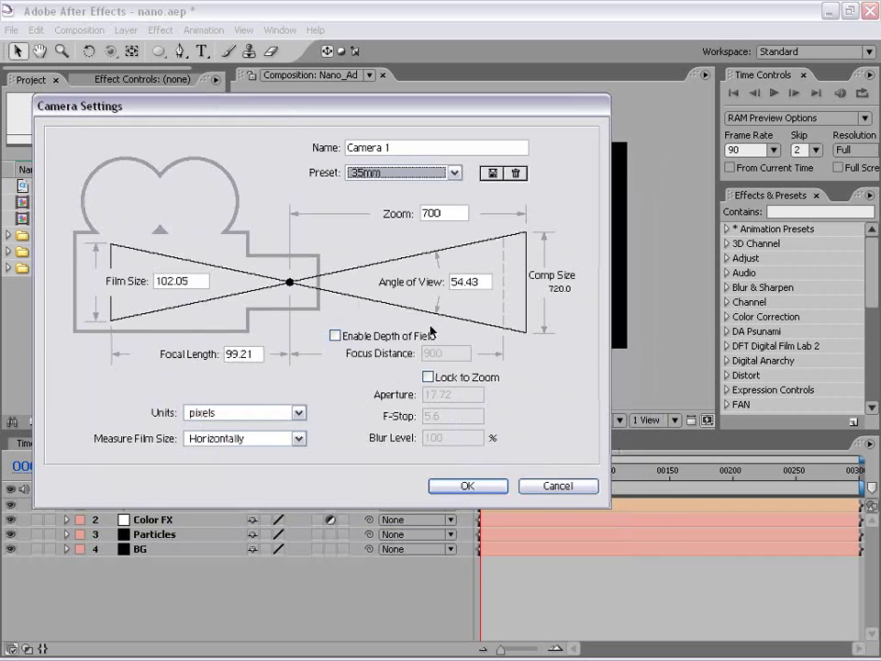
click(473, 490)
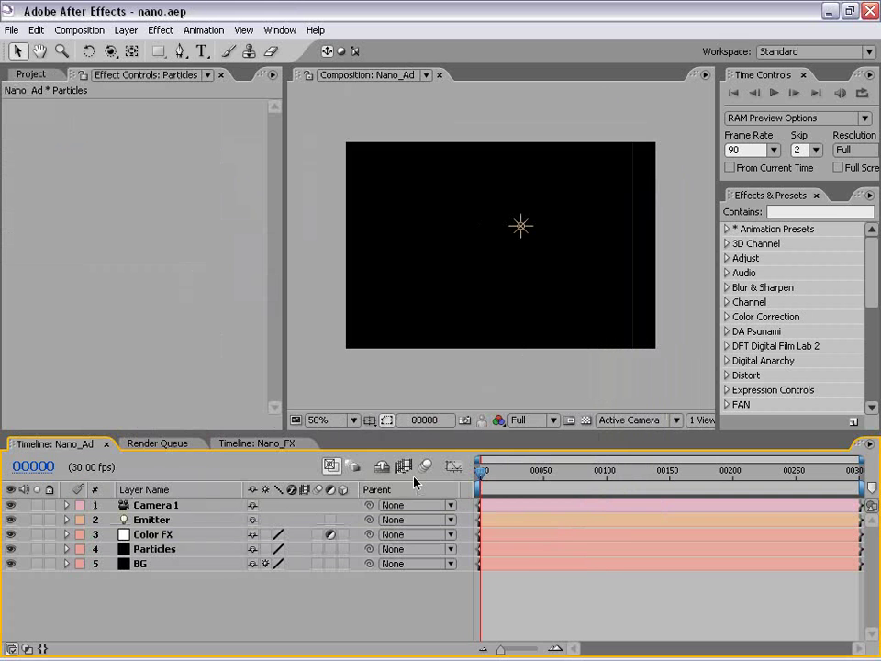
Apply the Trapcode Particular effect to the Particles layer
click(161, 550)
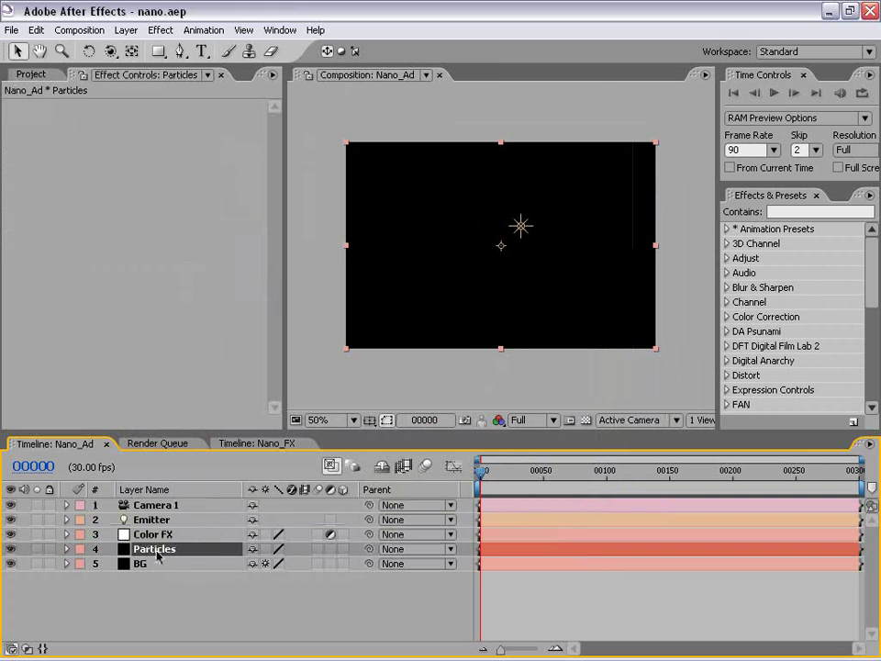
click(161, 29)
mouse_move(179, 480)
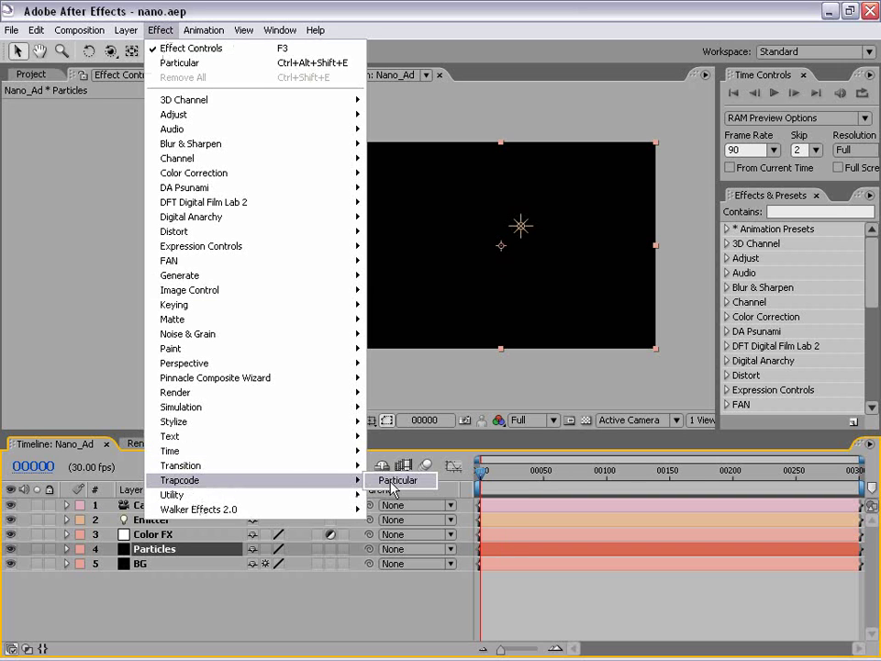
click(425, 484)
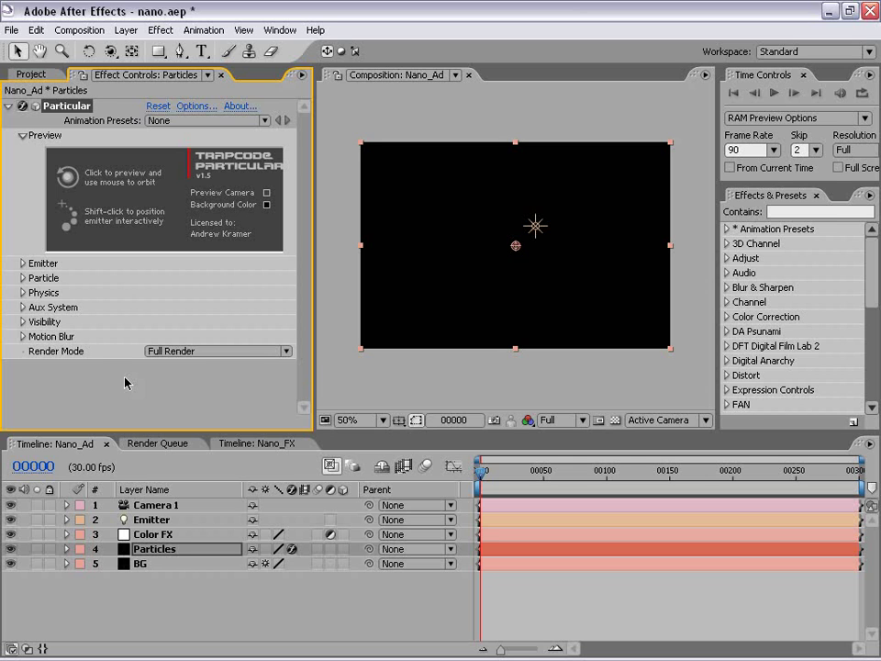
click(172, 595)
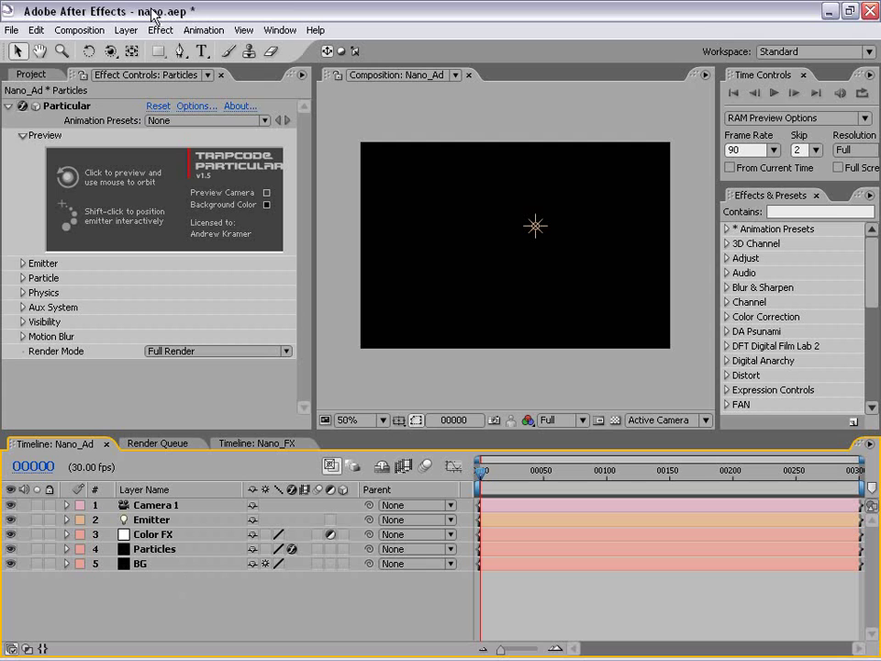
click(87, 108)
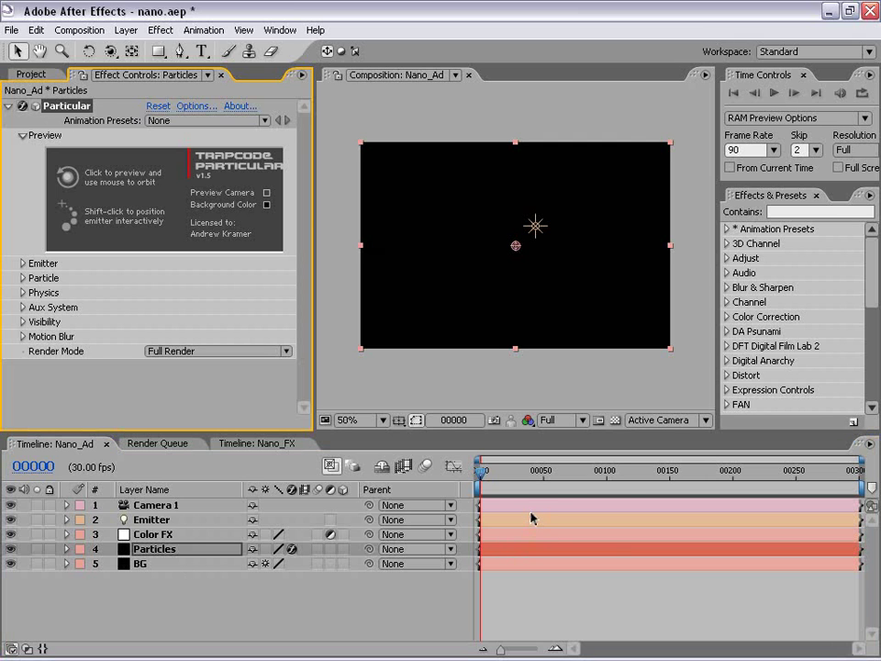
click(166, 554)
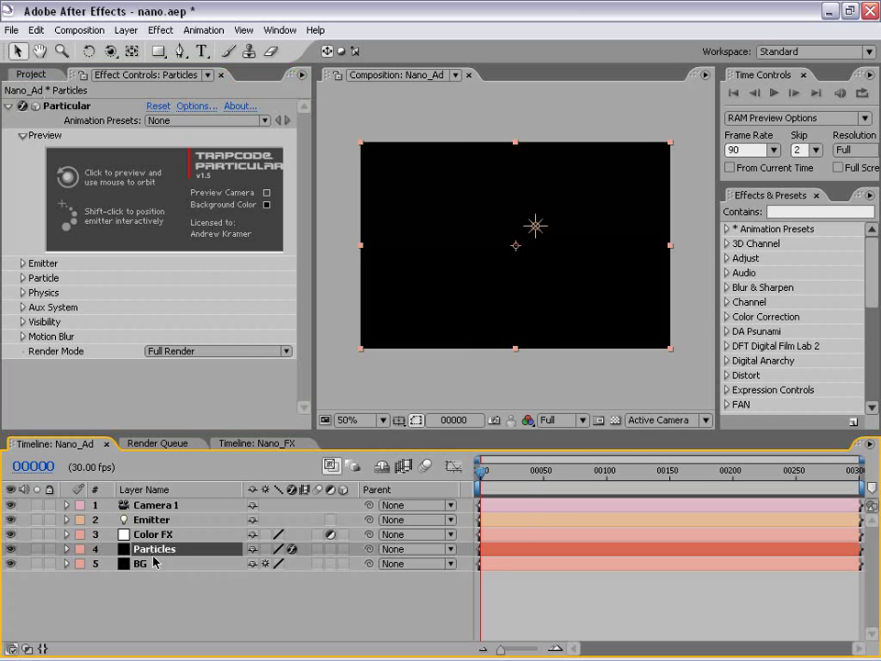
Apply the t_0-FullReset preset to Particular and preview the particle burst
drag(495, 472, 559, 473)
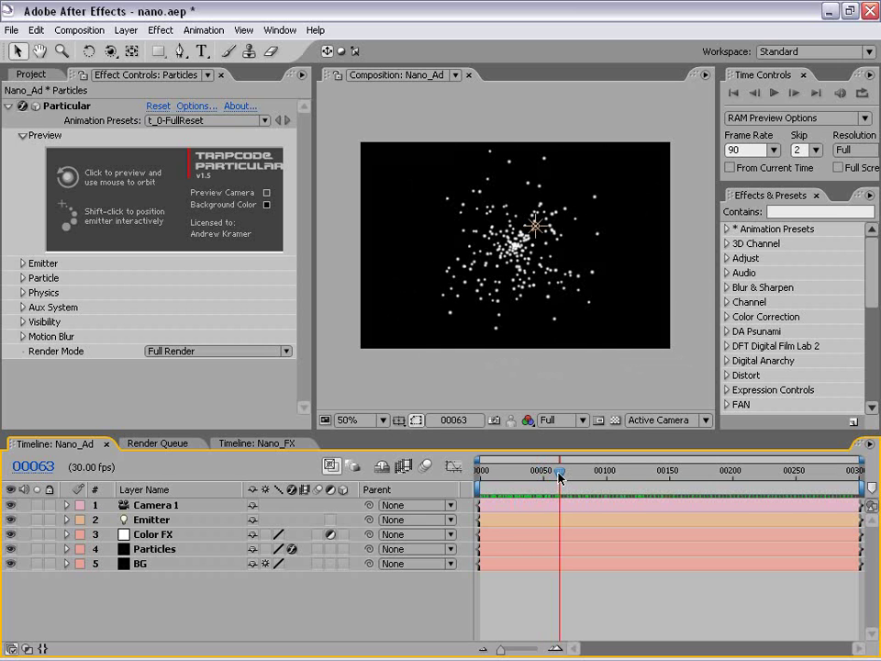
key(space)
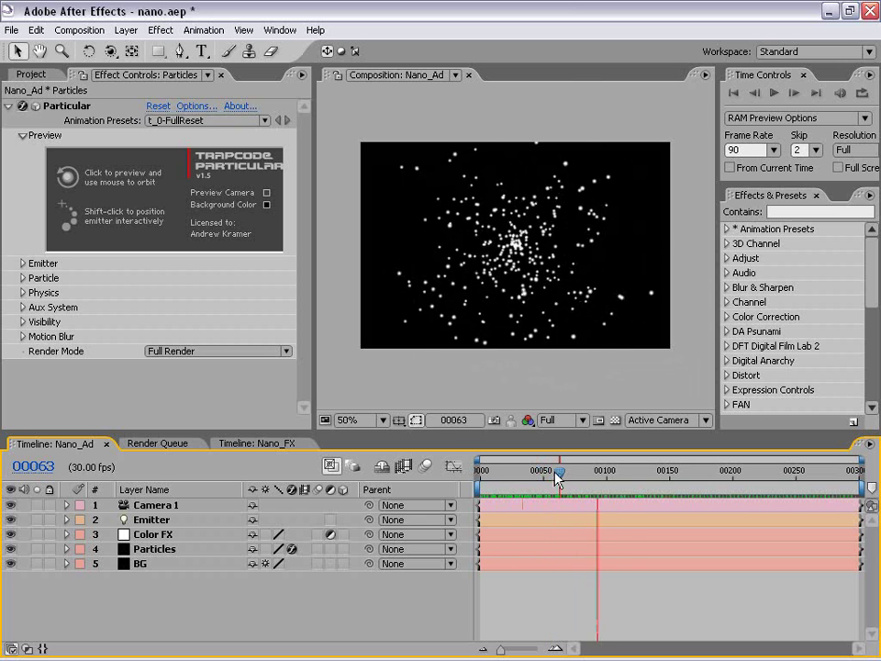
mouse_move(559, 472)
mouse_down()
mouse_move(570, 472)
mouse_move(545, 471)
mouse_move(571, 471)
mouse_move(563, 462)
mouse_up()
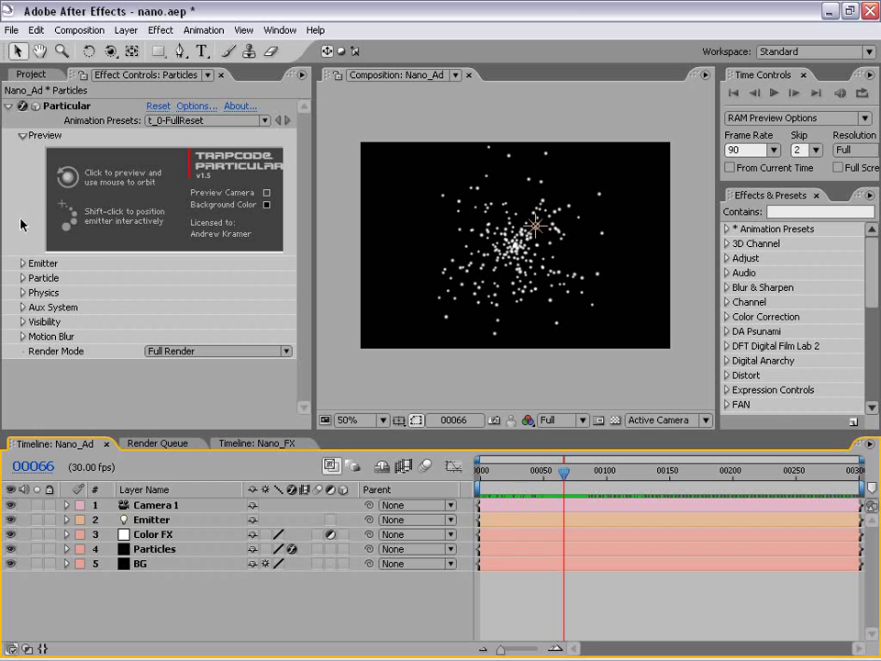
Raise Particular's Particles/sec to about 261 and set Emitter Type to Light
click(22, 264)
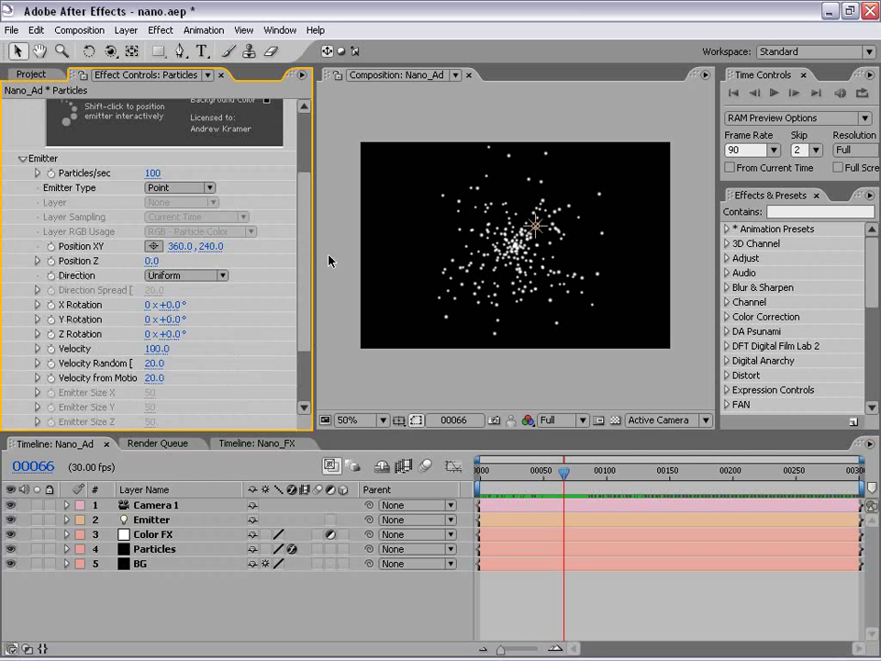
drag(315, 250, 366, 249)
drag(243, 431, 243, 493)
scroll(358, 241, up, 3)
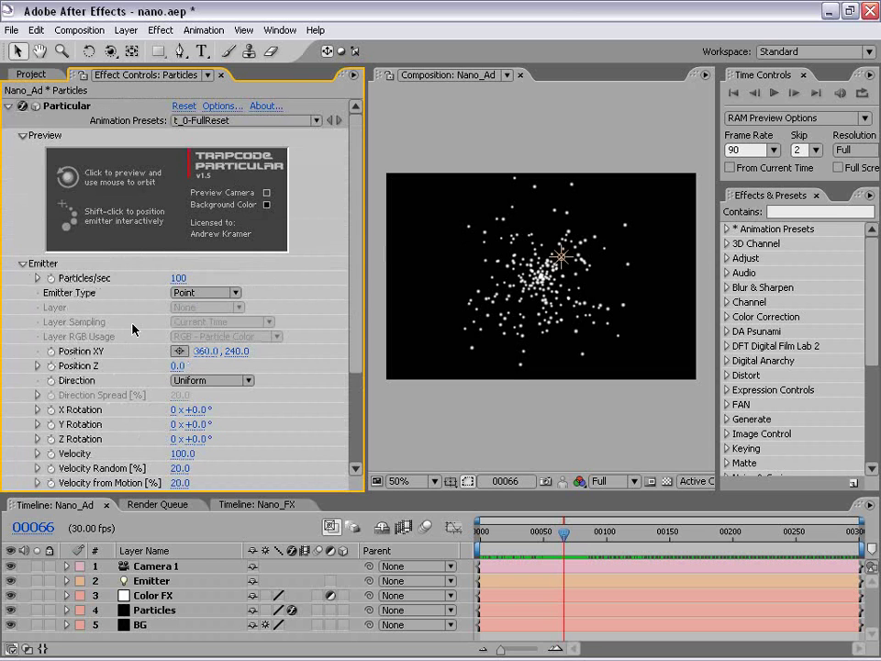
mouse_move(176, 278)
mouse_down()
mouse_move(227, 285)
mouse_move(601, 533)
mouse_move(586, 521)
mouse_up()
click(69, 297)
click(177, 293)
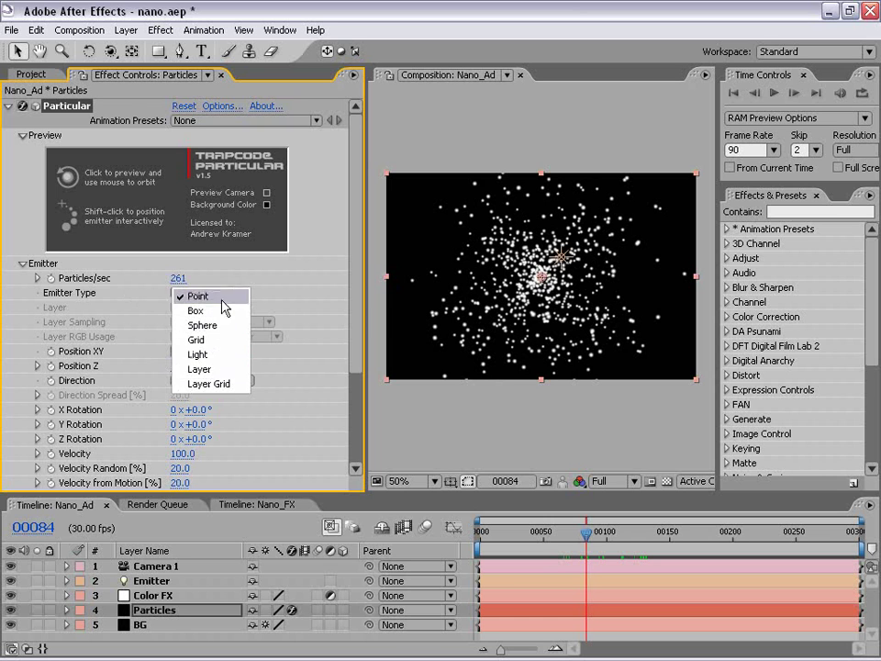
click(200, 354)
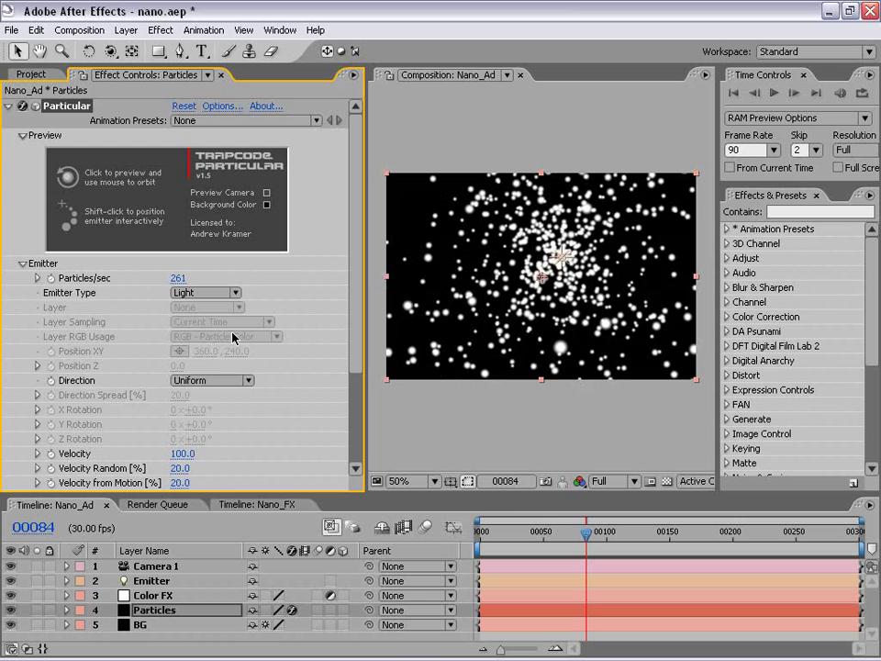
click(562, 260)
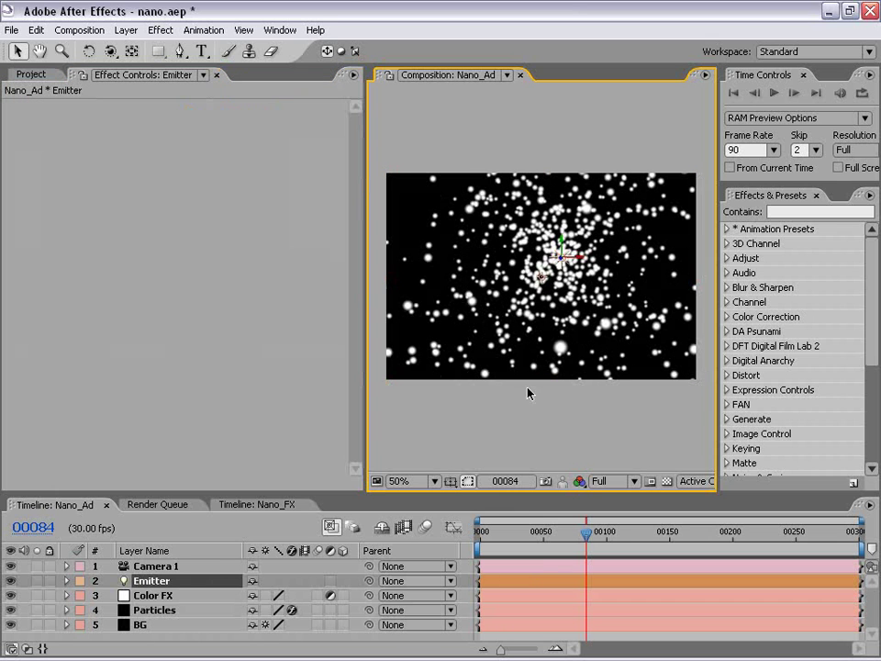
click(163, 579)
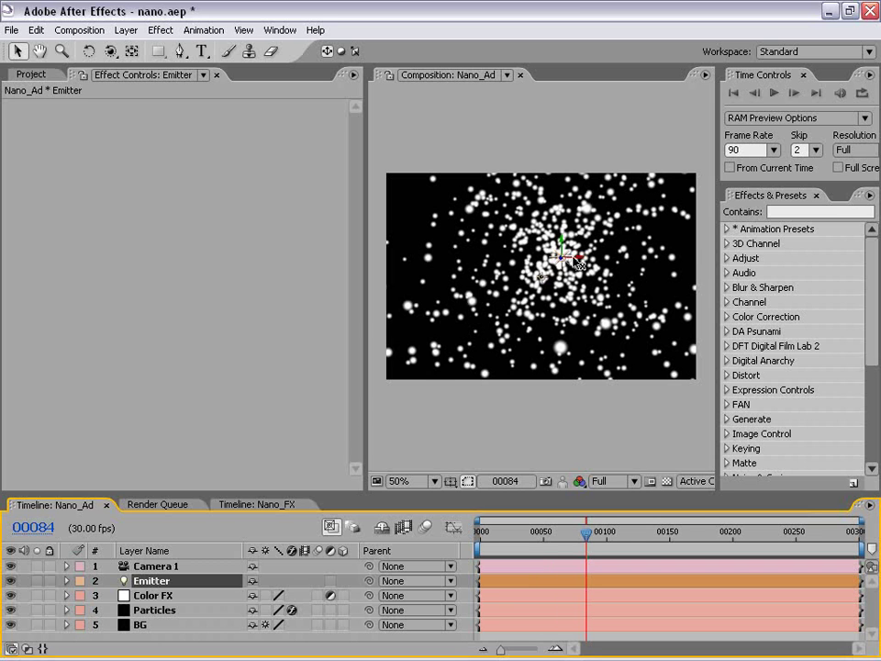
mouse_move(576, 264)
mouse_down()
mouse_move(440, 262)
mouse_move(560, 257)
mouse_up()
click(158, 587)
click(457, 414)
scroll(560, 344, up, 2)
scroll(590, 385, down, 2)
click(621, 487)
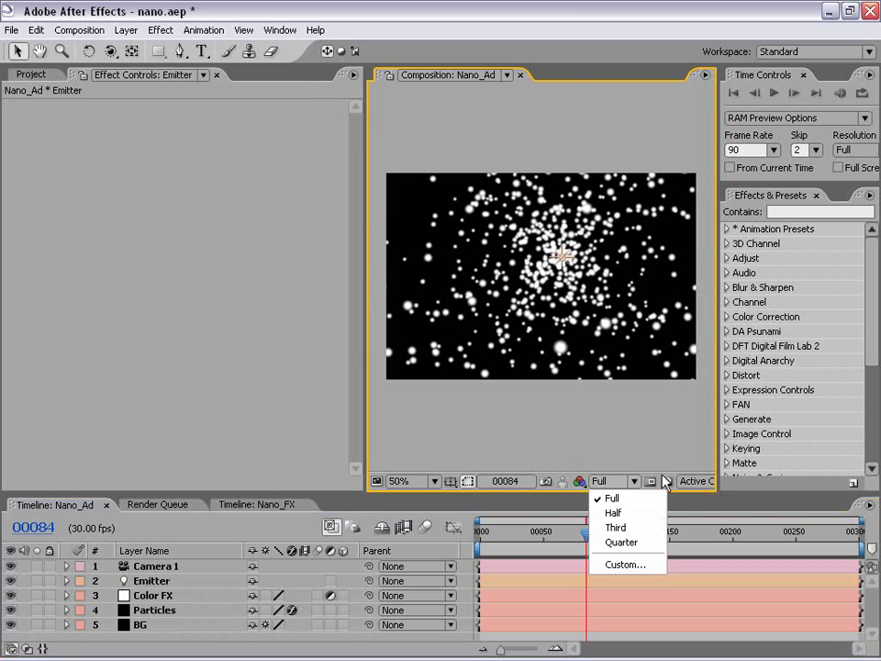
click(697, 481)
click(701, 368)
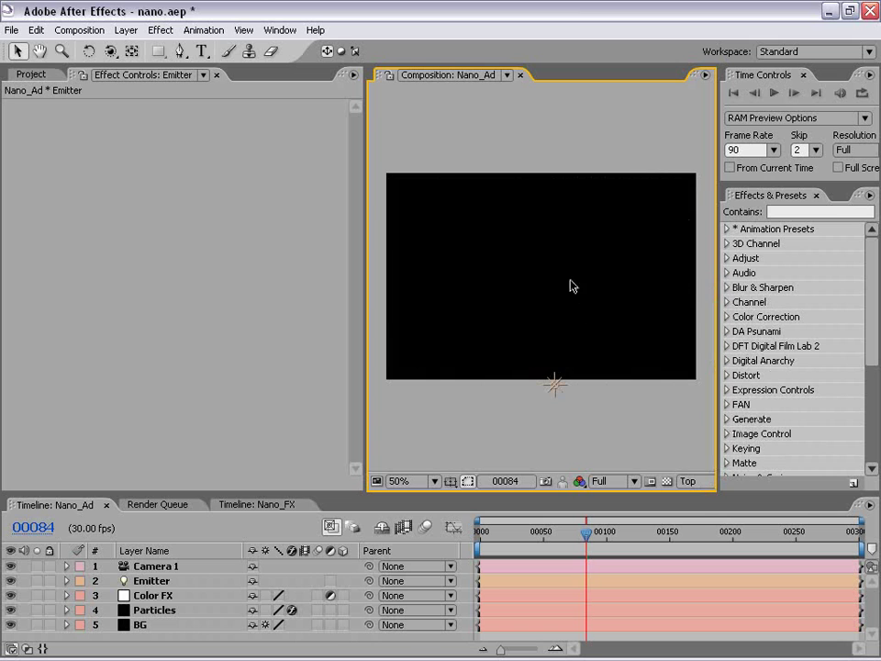
click(554, 387)
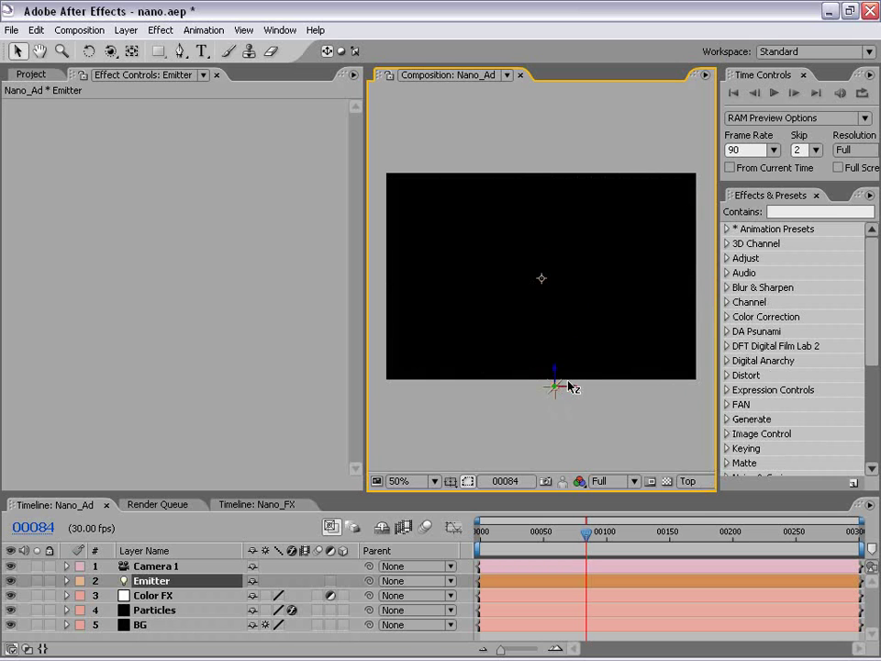
click(690, 481)
click(692, 294)
click(137, 613)
Zero Particular's Velocity, Velocity Random, Velocity from Motion and Emitter Size X, Y, Z
scroll(235, 277, down, 3)
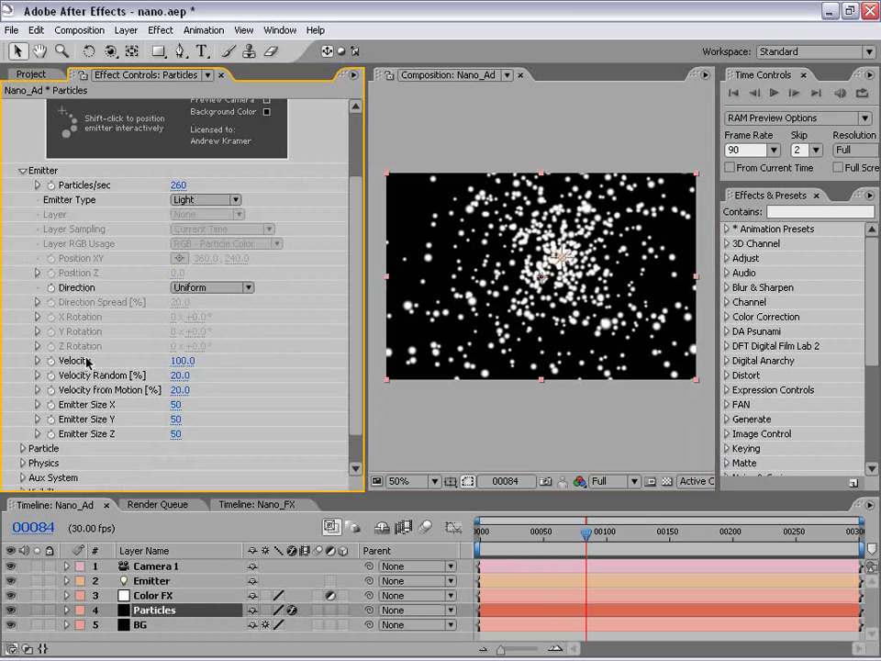
click(181, 361)
text(0)
key(Return)
click(181, 375)
text(00)
click(175, 405)
text(0)
key(Return)
click(175, 419)
text(0)
key(Return)
click(176, 434)
text(0)
key(Return)
Try higher velocity and a wider emitter, then reset emitter width back to zero
drag(177, 361, 160, 364)
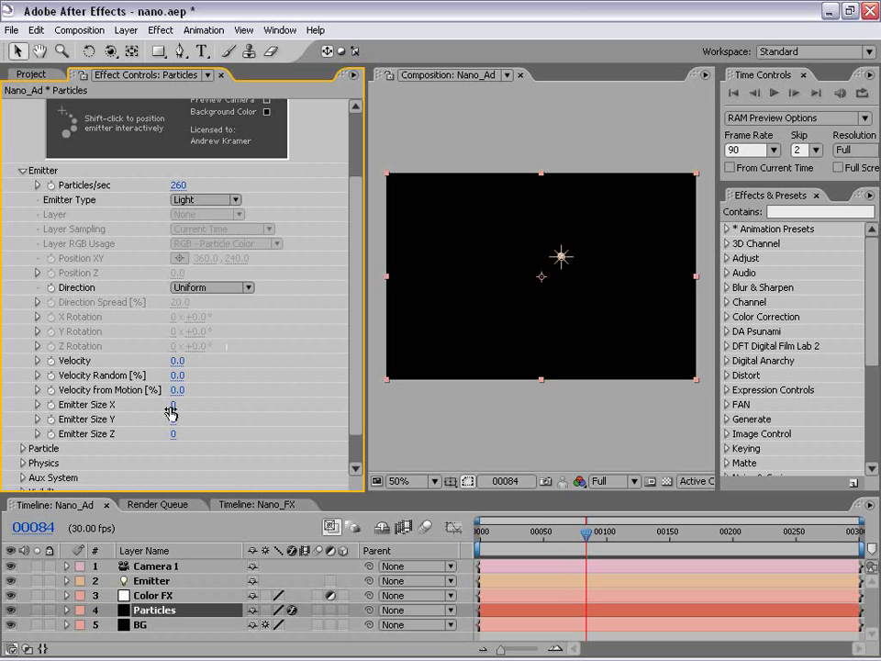
mouse_move(174, 405)
mouse_down()
mouse_move(212, 432)
mouse_move(175, 433)
mouse_up()
click(174, 419)
text(00)
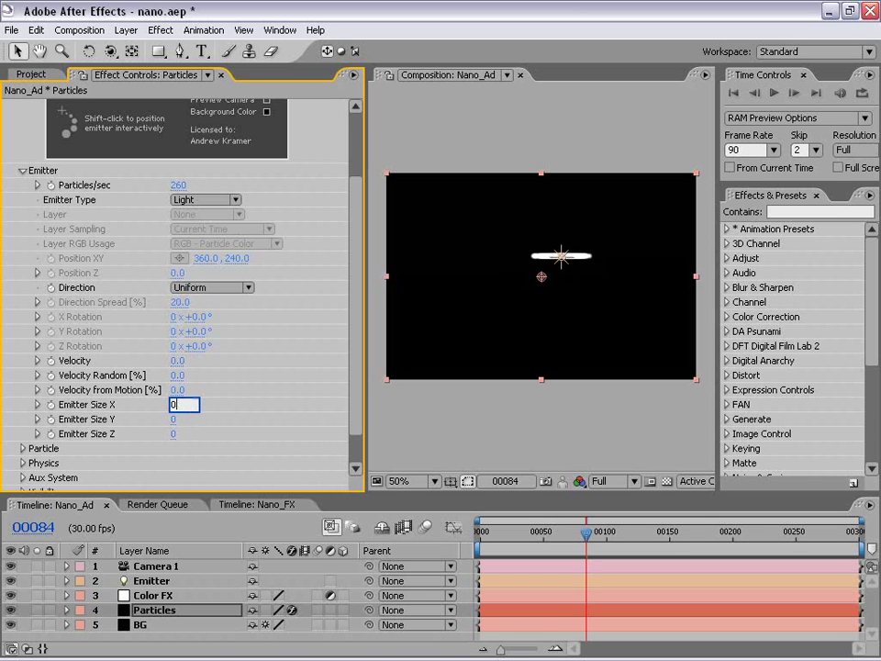
key(Return)
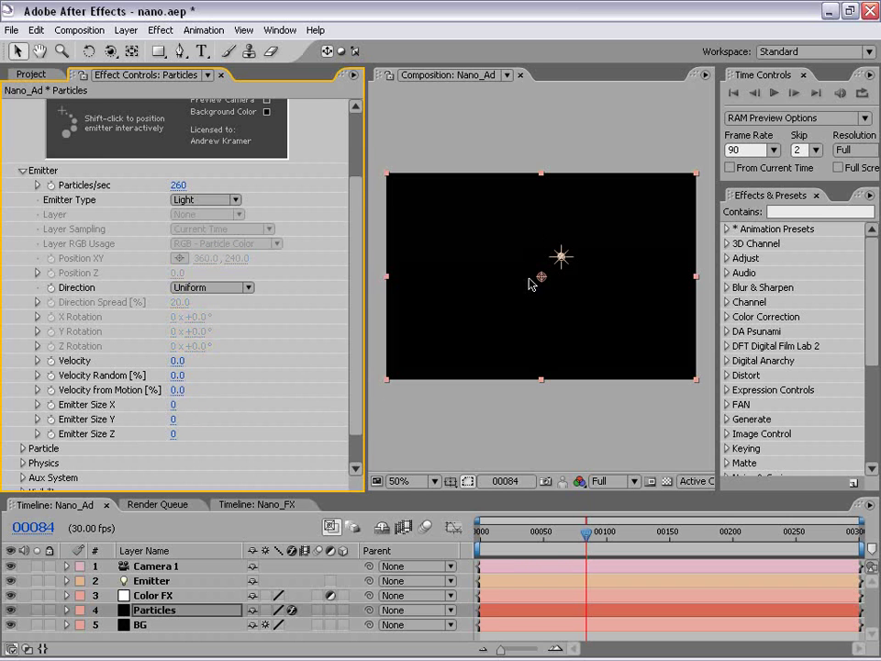
drag(360, 249, 356, 337)
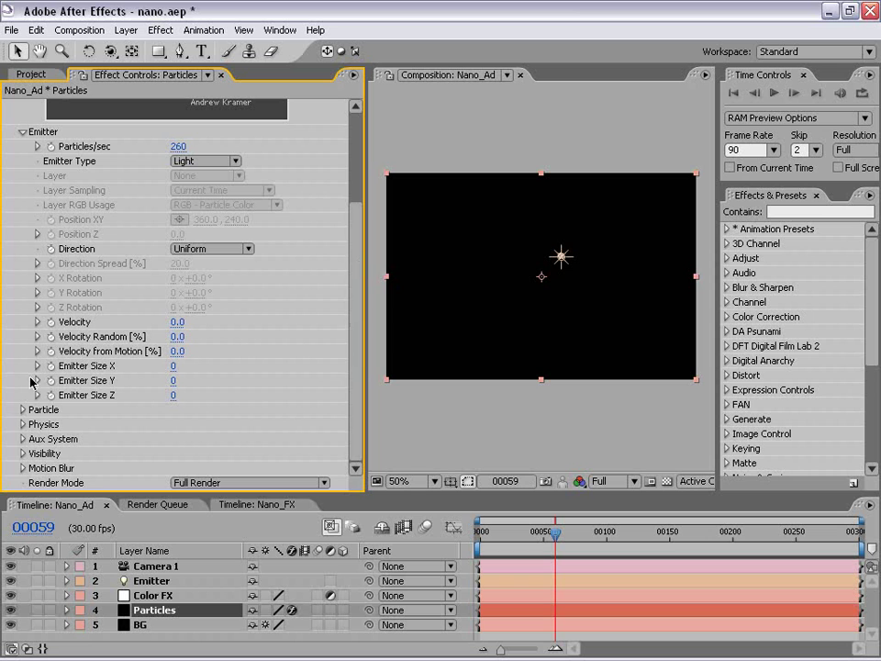
Set Particular's particle Life to 5 seconds, leaving Particle Type on Sphere
click(21, 410)
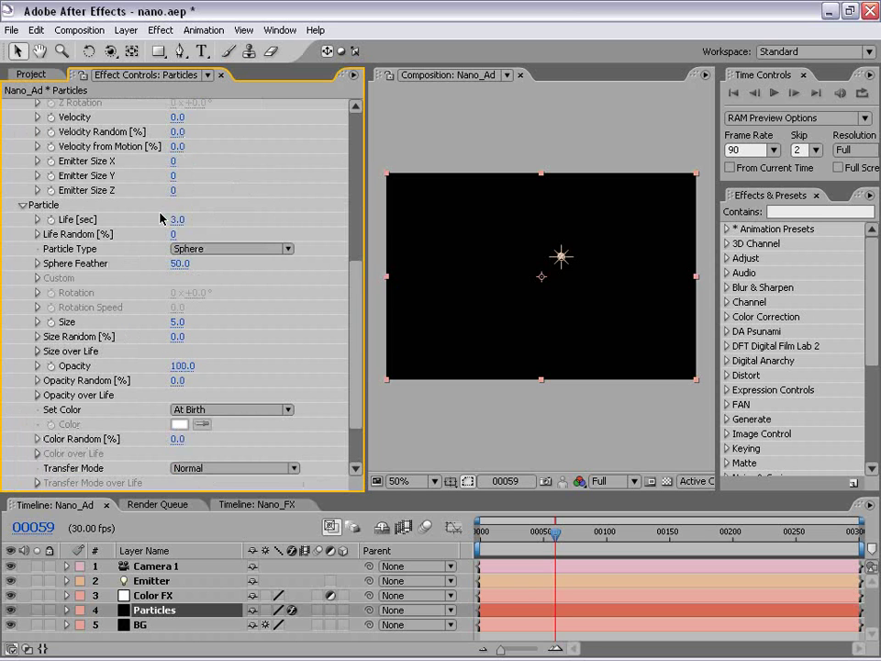
drag(513, 528, 479, 531)
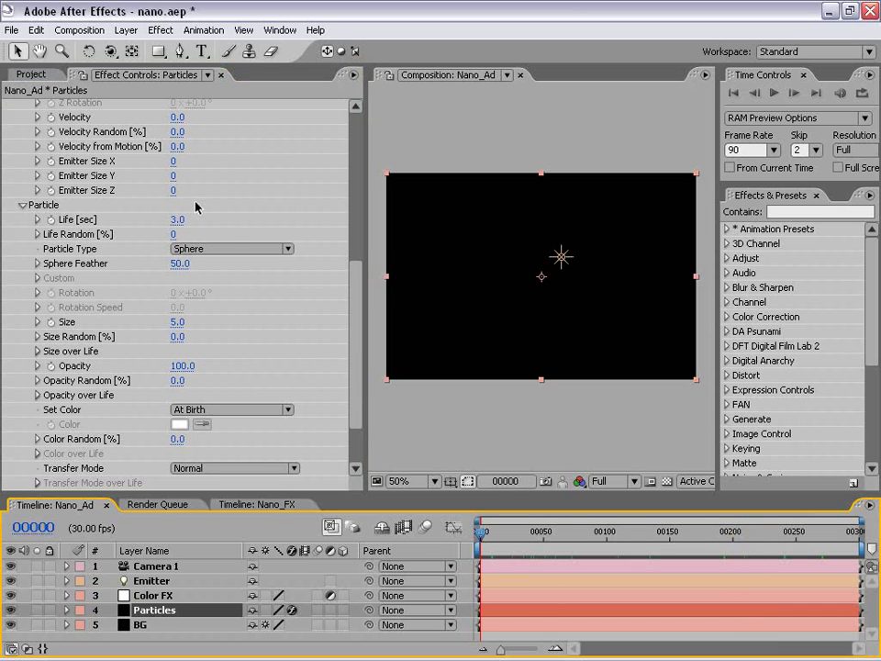
click(184, 218)
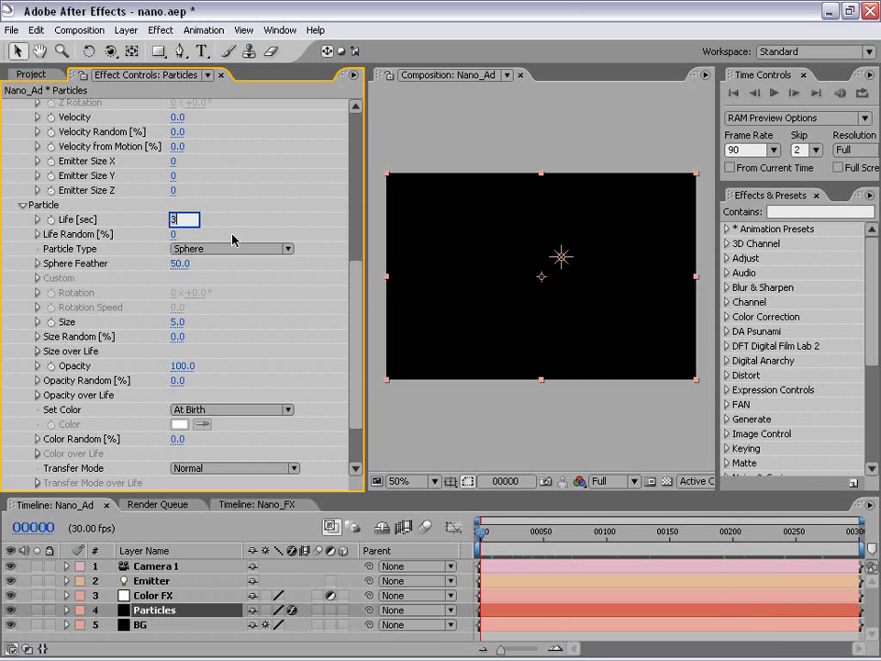
text(5)
key(Return)
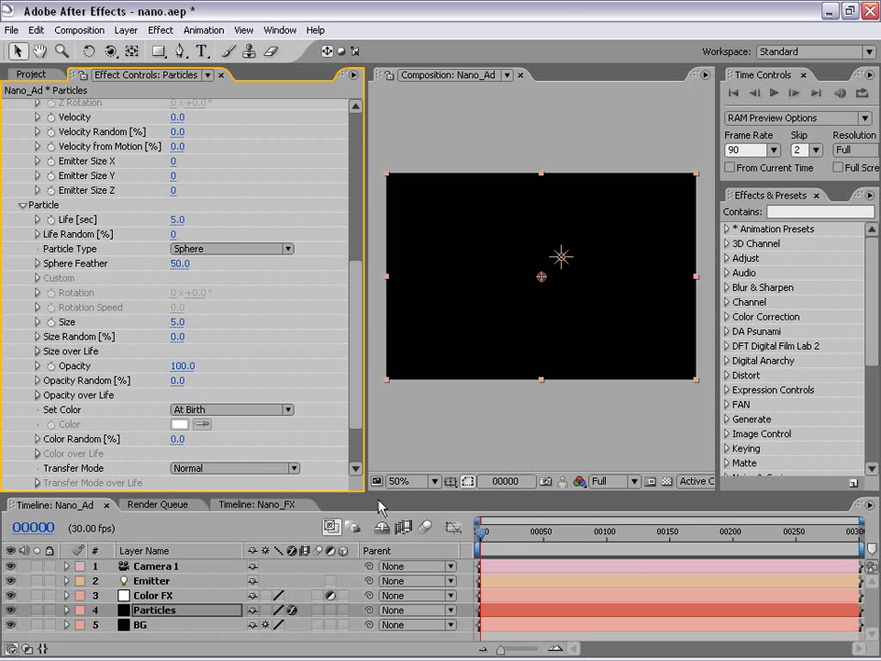
mouse_move(378, 497)
mouse_down()
mouse_move(364, 479)
mouse_move(363, 512)
mouse_move(363, 496)
mouse_up()
click(217, 250)
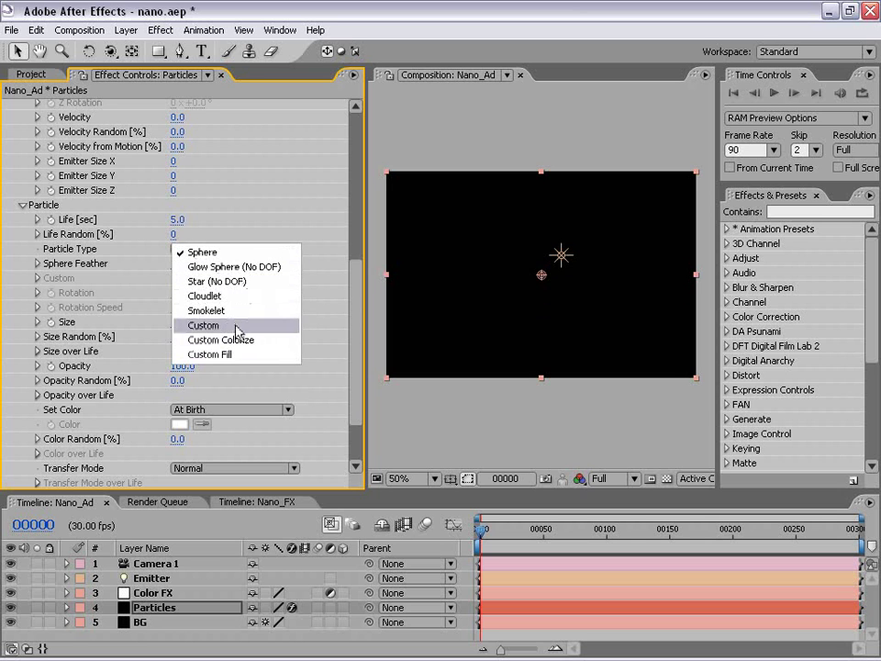
click(236, 177)
click(438, 439)
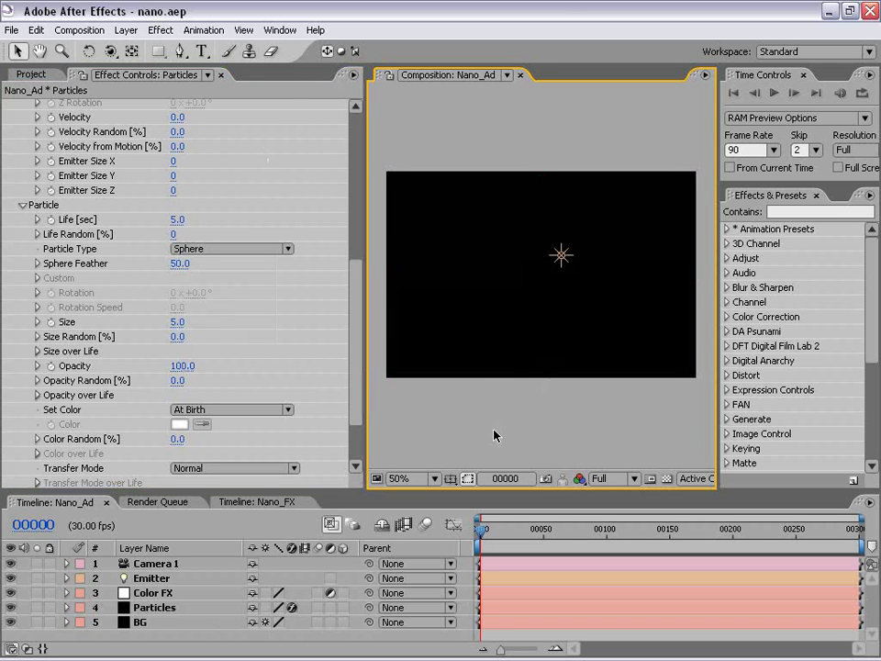
Create a 50×50 composition named Particle_50 with a duration of 1
click(79, 30)
click(90, 49)
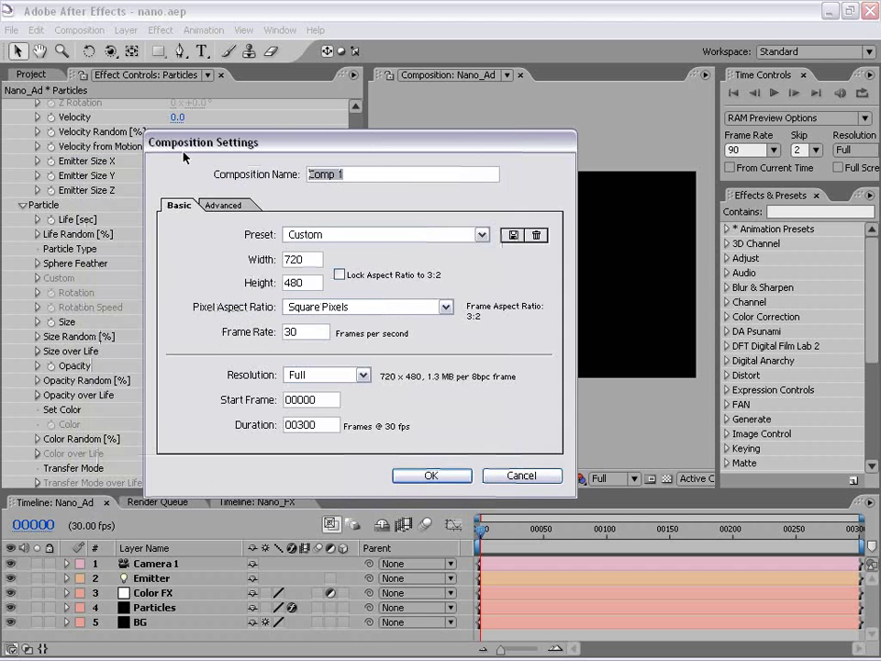
text(Particle_)
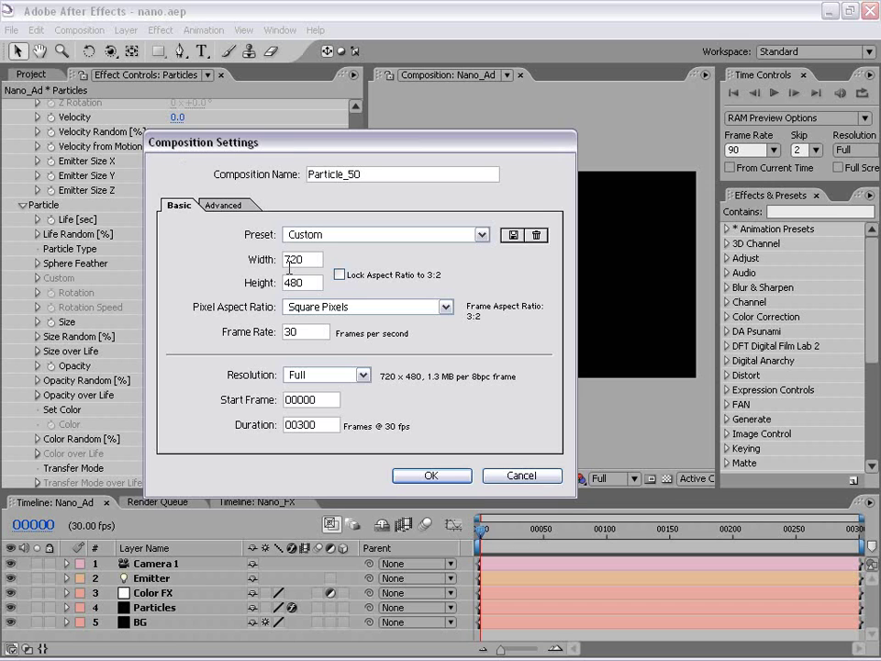
text(50)
key(Tab)
text(50)
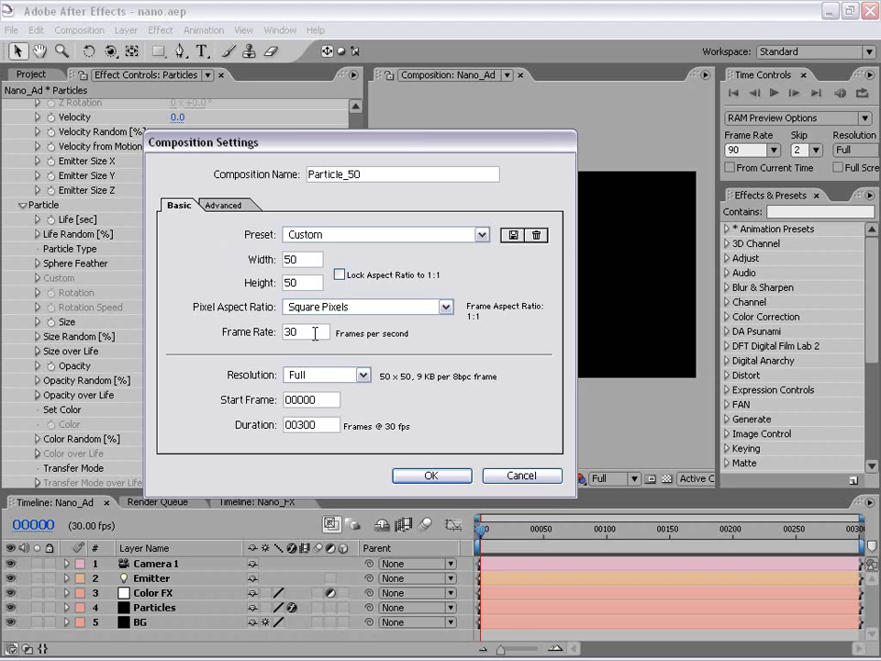
double_click(316, 422)
text(1)
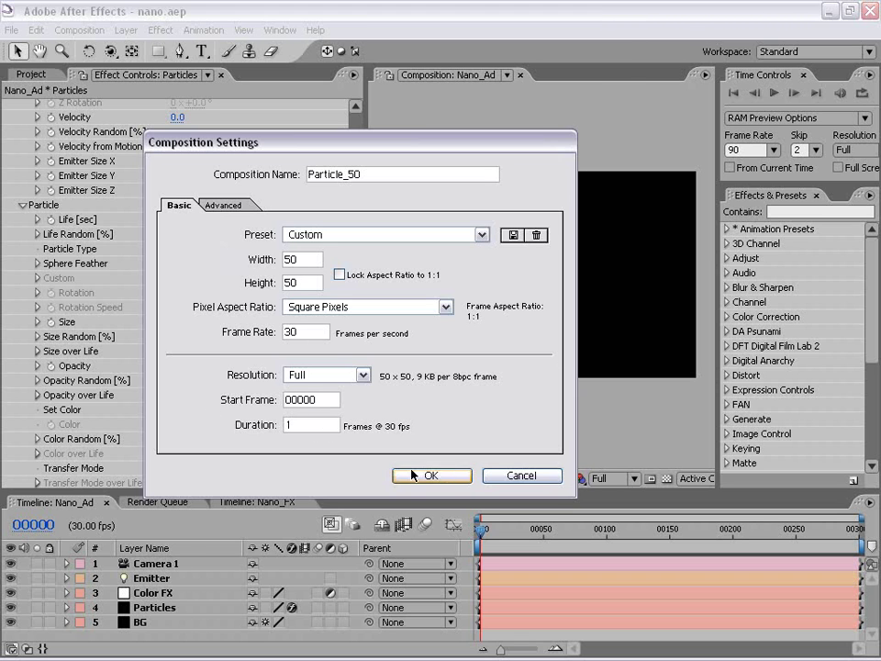
click(415, 475)
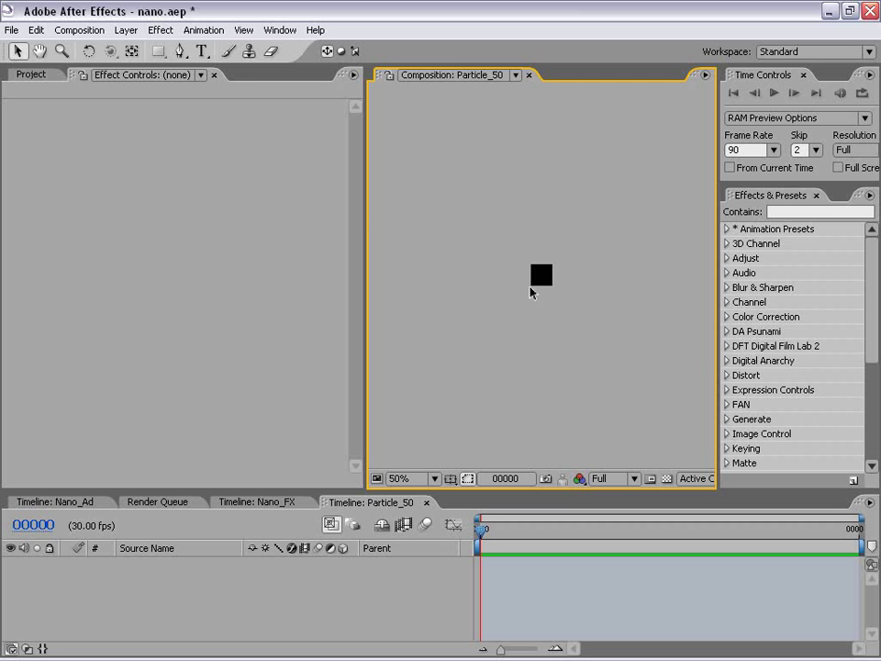
Add a new white solid layer to the Particle_50 comp
scroll(542, 303, up, 2)
scroll(542, 303, up, 4)
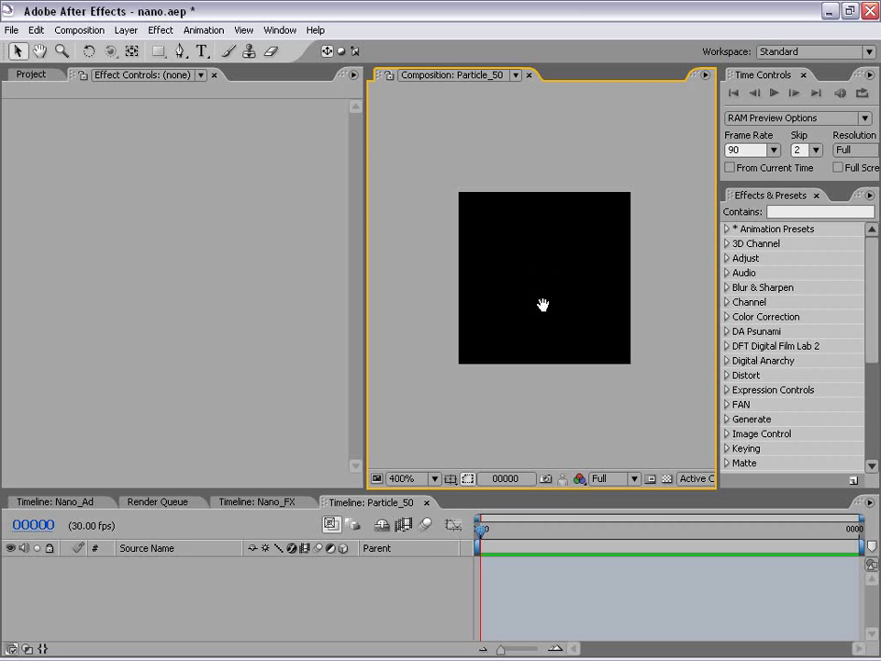
click(119, 30)
click(385, 62)
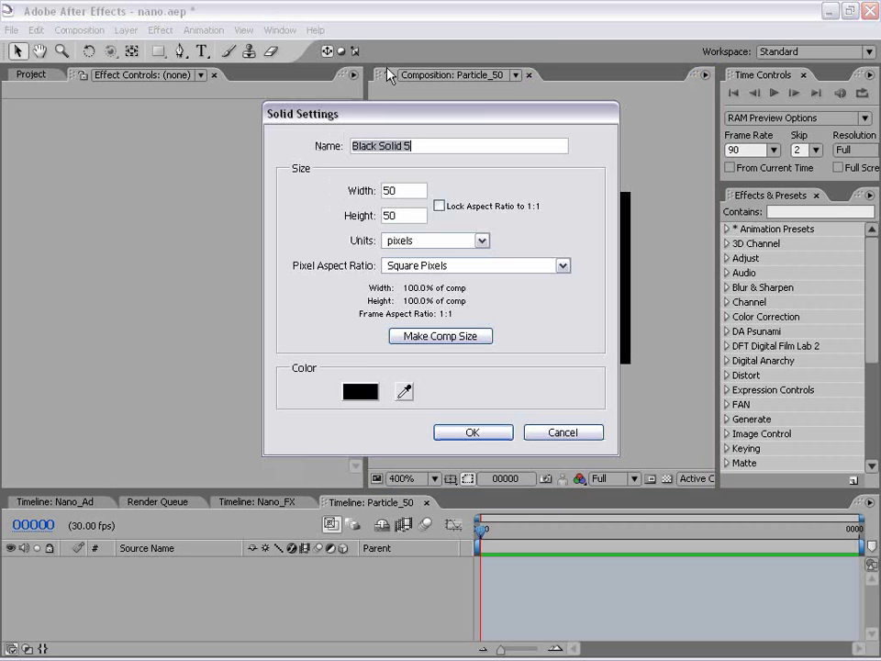
click(354, 393)
click(342, 290)
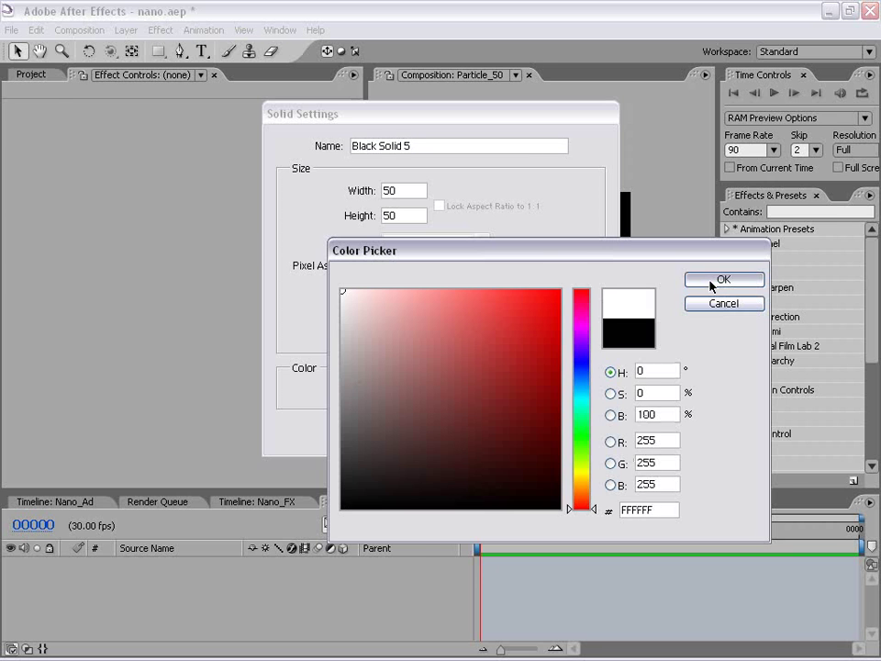
click(706, 287)
click(473, 433)
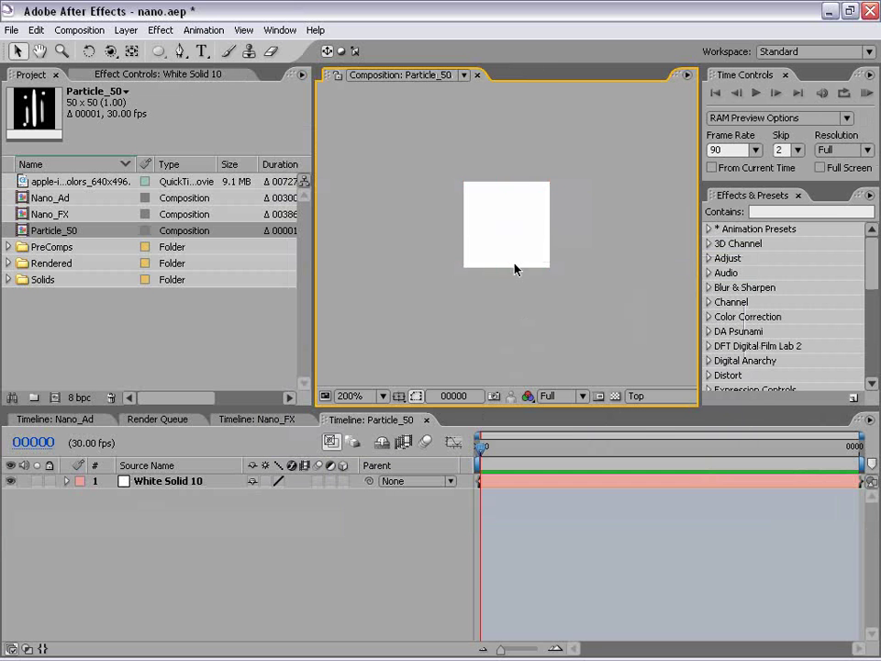
Draw a freeform mask turning the white solid into a thin vertical streak
drag(522, 191, 502, 209)
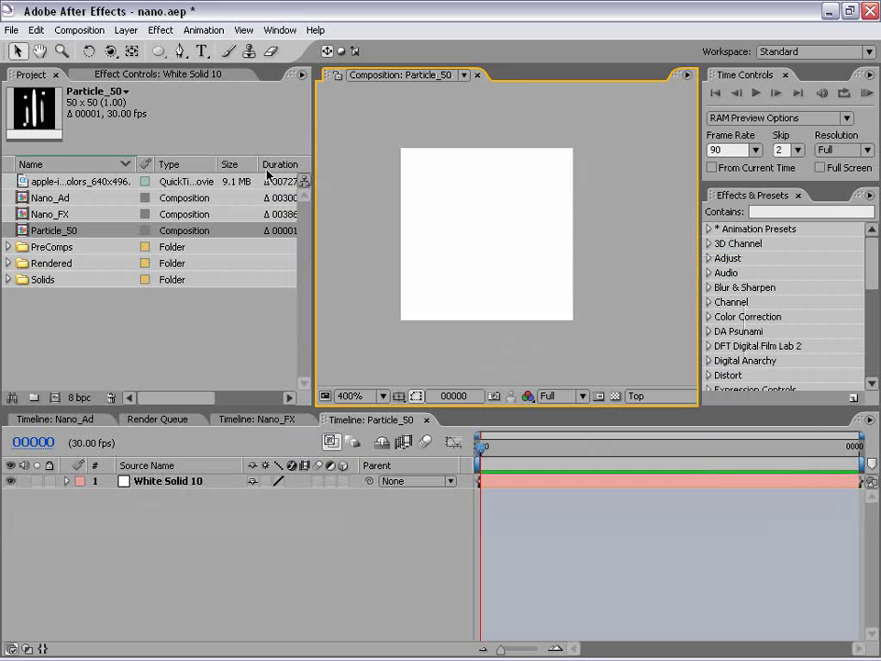
click(180, 51)
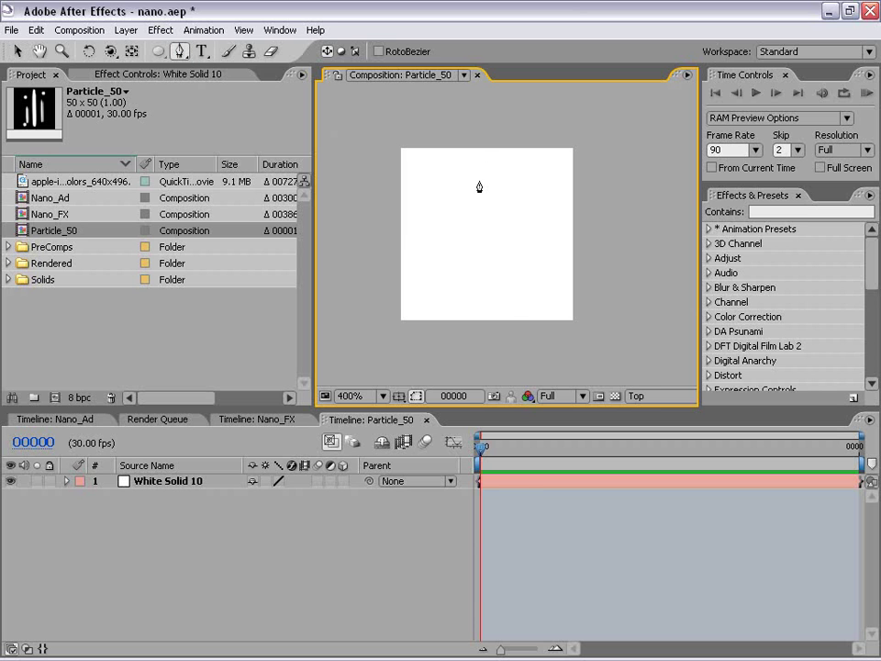
click(514, 481)
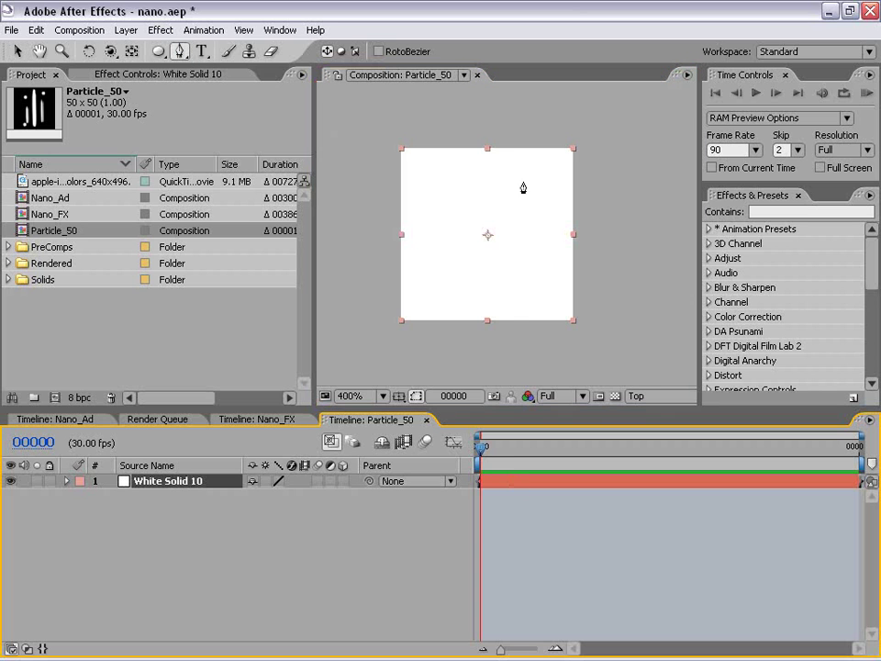
click(486, 154)
drag(472, 197, 482, 306)
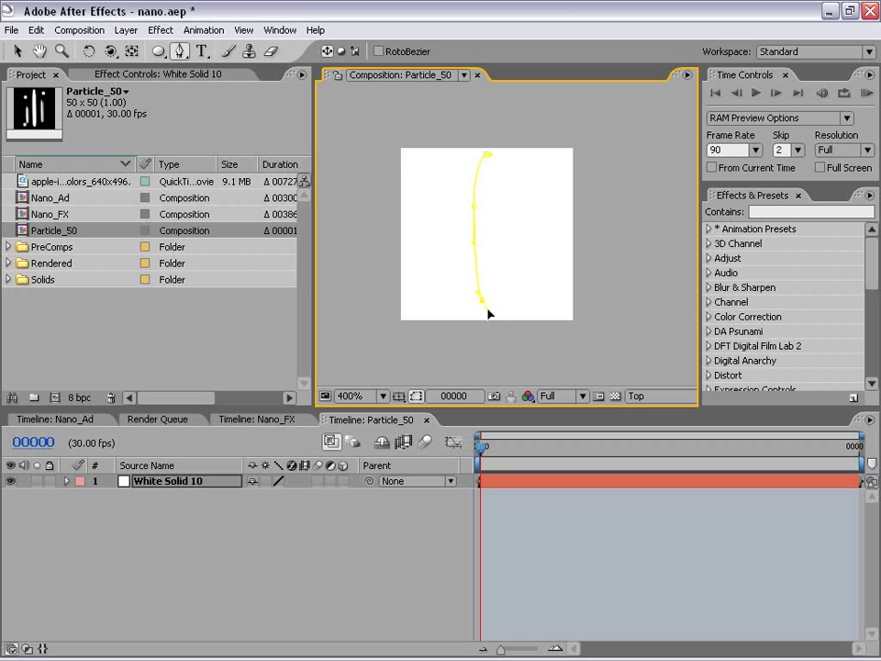
click(493, 204)
click(490, 159)
key(v)
Narrow the streak by nudging its bottom mask point left
scroll(496, 197, up, 1)
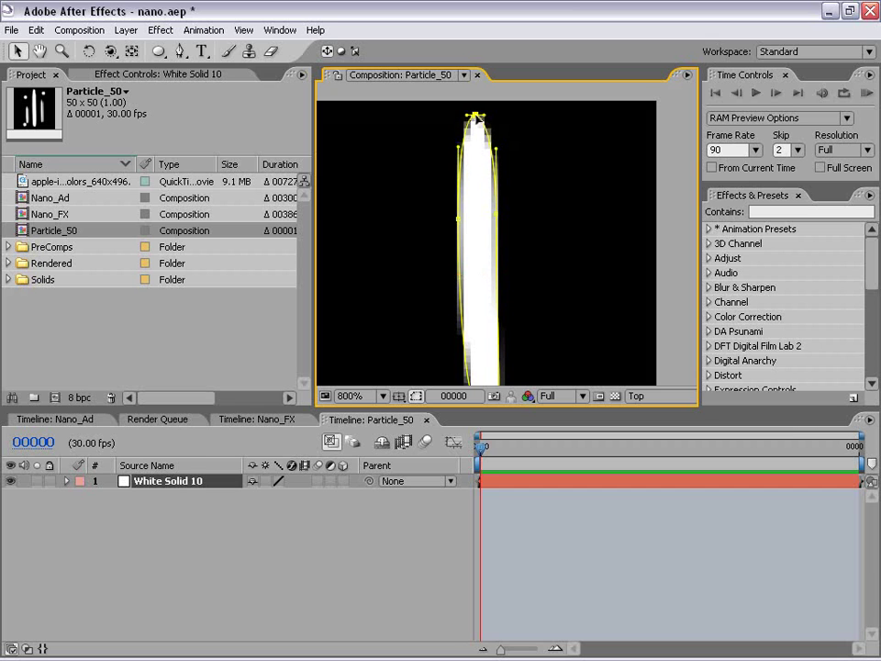
scroll(496, 250, down, 1)
scroll(497, 250, down, 1)
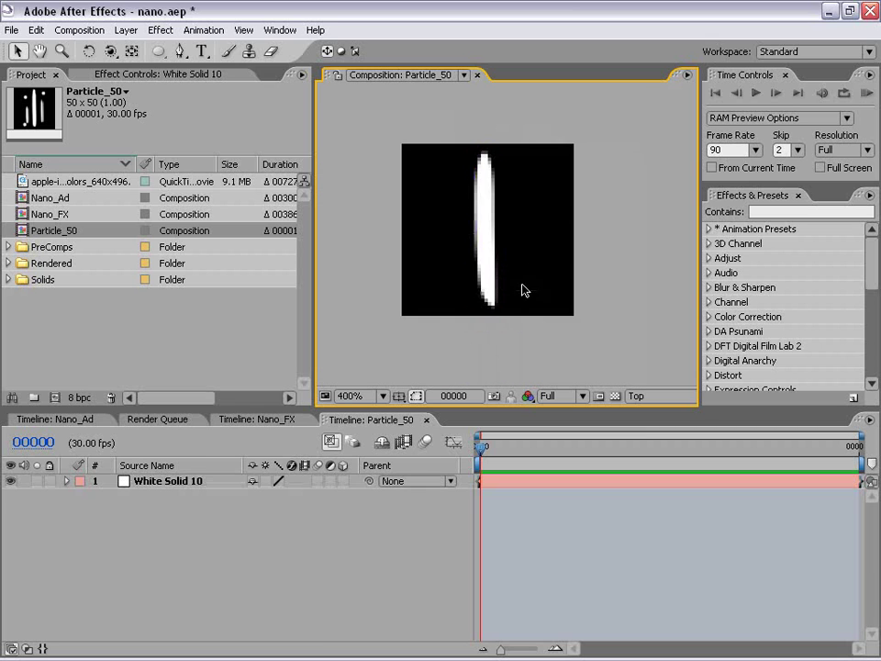
click(498, 212)
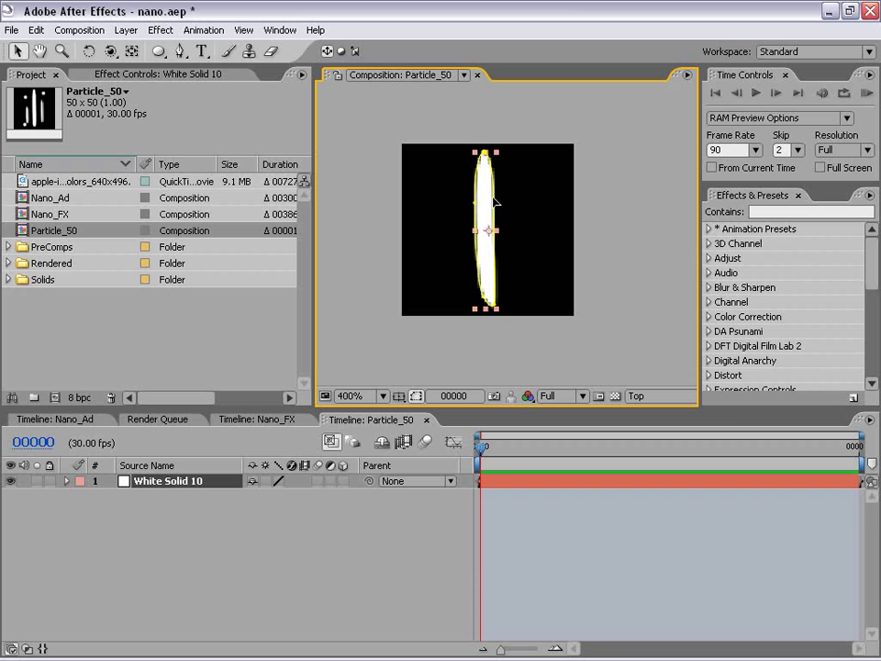
click(492, 202)
key(Return)
drag(496, 308, 492, 308)
click(483, 246)
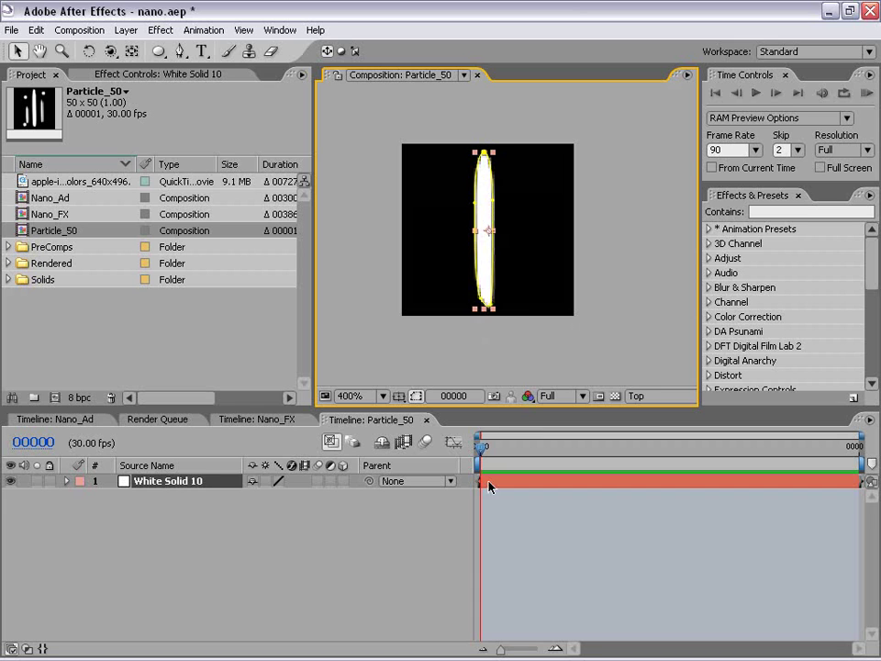
click(516, 519)
click(503, 481)
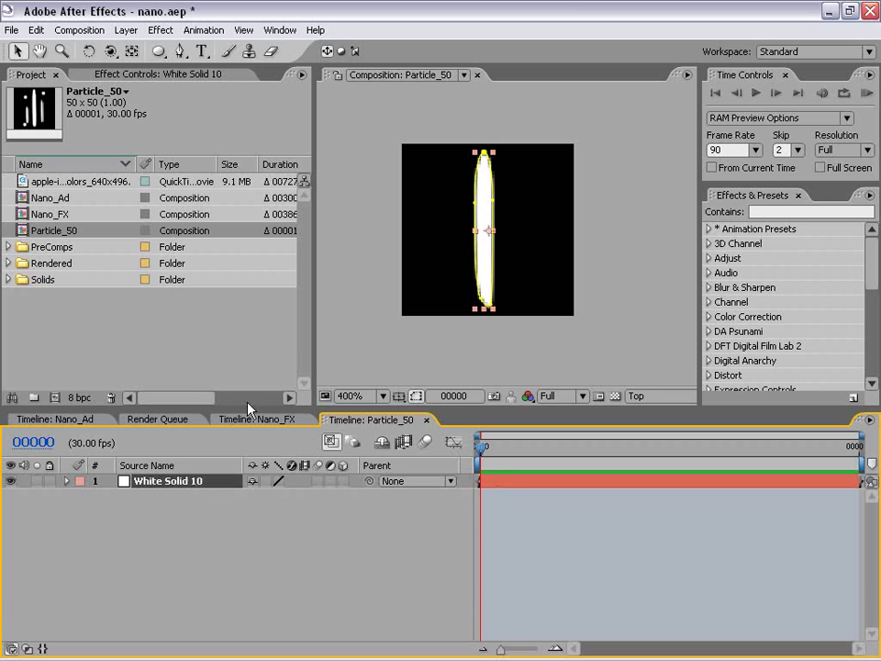
Duplicate the streak, shifting one copy left and shrinking it narrower and shorter
key(ctrl+d)
key(ctrl+d)
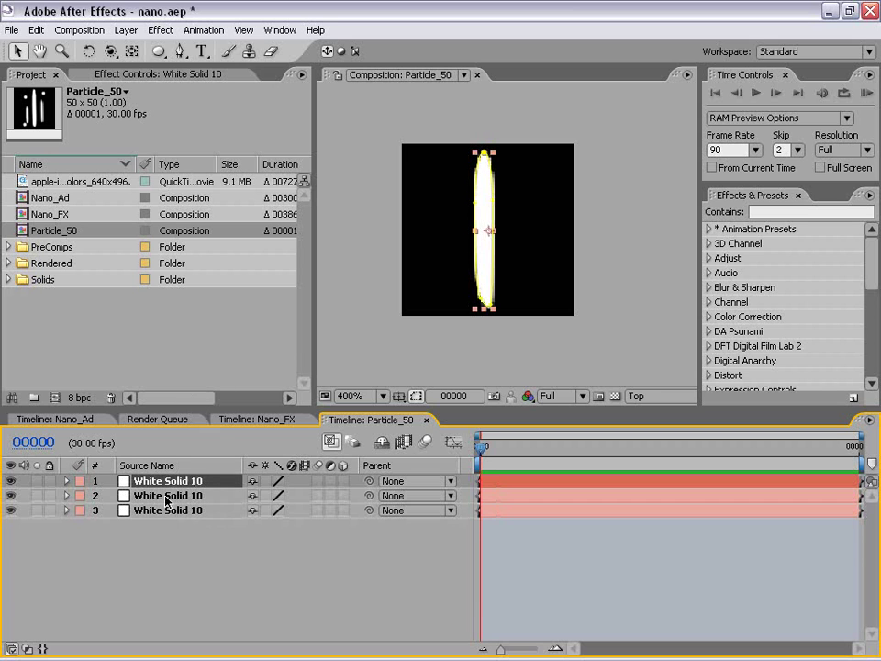
key(ctrl+Down)
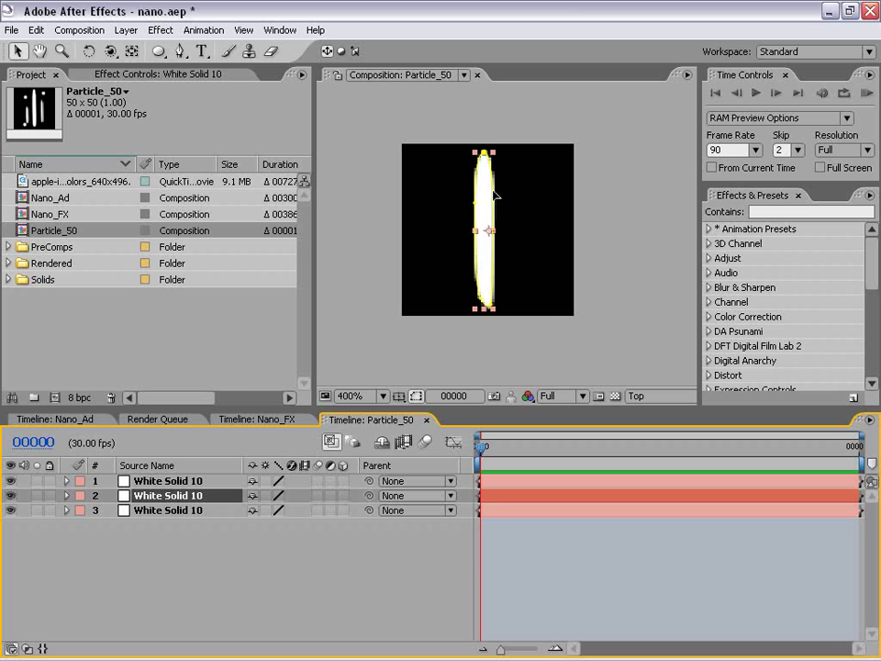
drag(491, 195, 463, 195)
scroll(461, 207, up, 1)
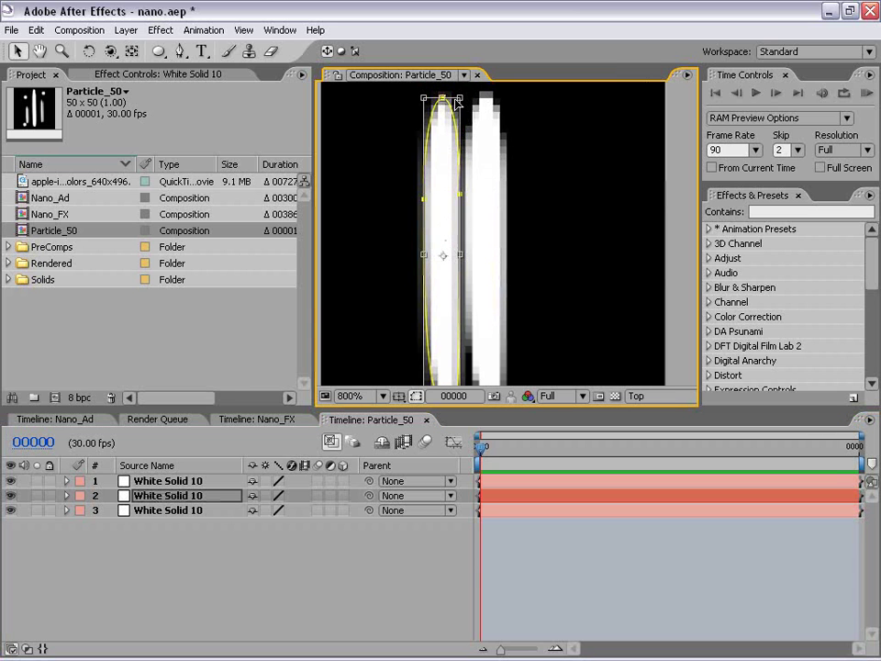
mouse_move(460, 97)
mouse_down()
mouse_move(436, 286)
mouse_move(437, 246)
mouse_up()
key(comma)
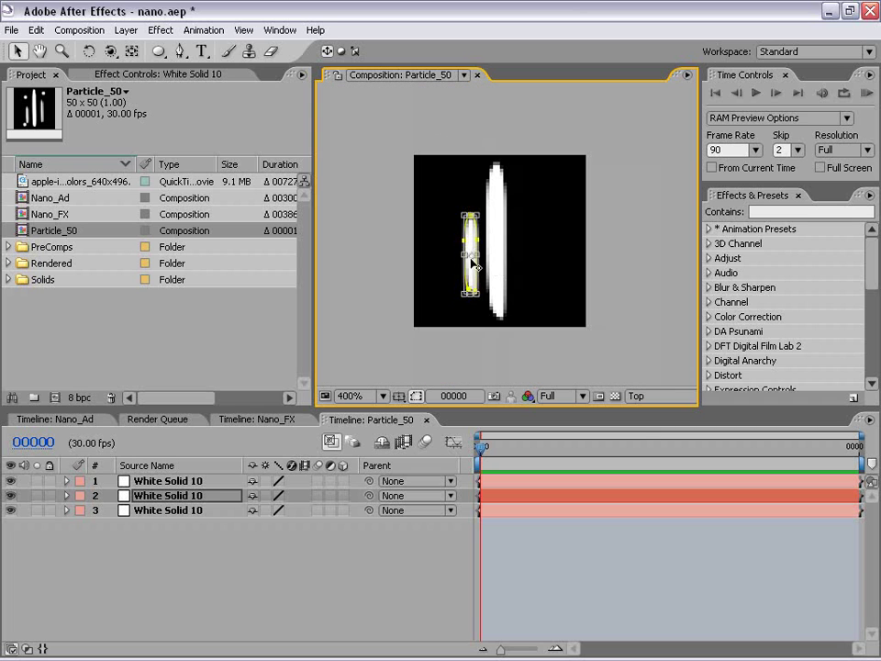
key(period)
drag(446, 273, 444, 280)
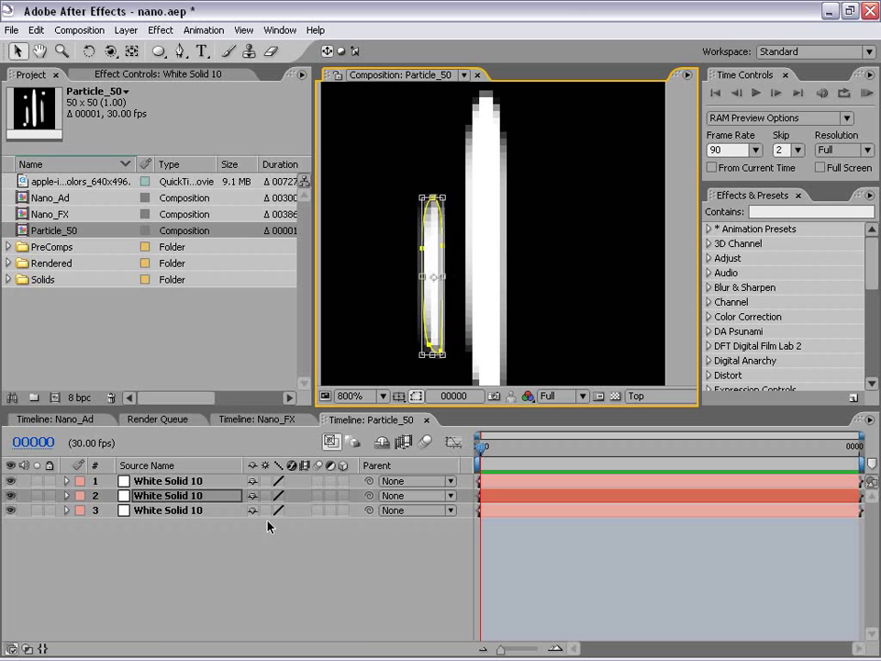
Move the remaining copy right of the centre streak, shortening it and lowering it, view at 400%
click(168, 552)
click(174, 481)
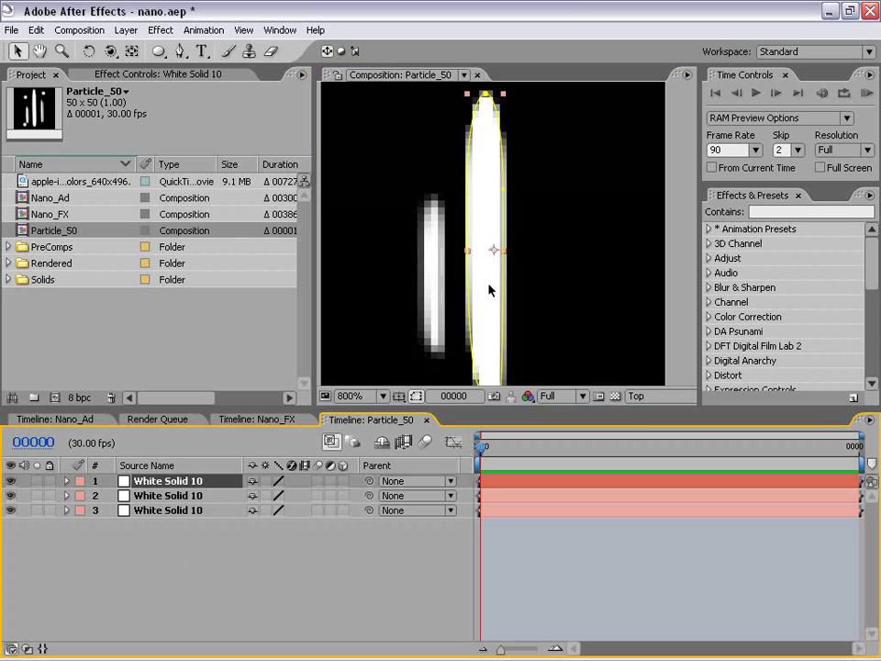
drag(490, 289, 526, 291)
key(comma)
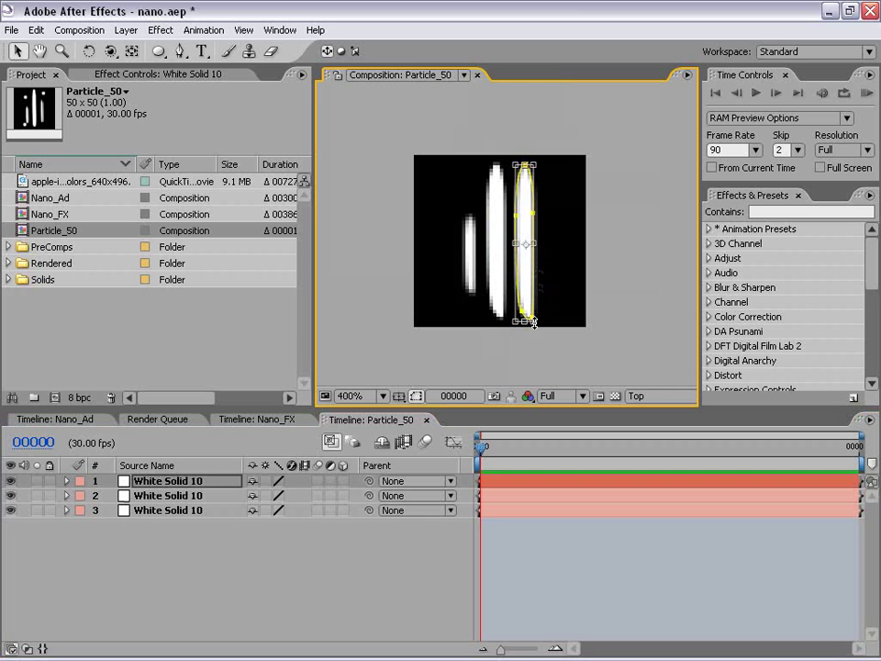
drag(534, 321, 531, 265)
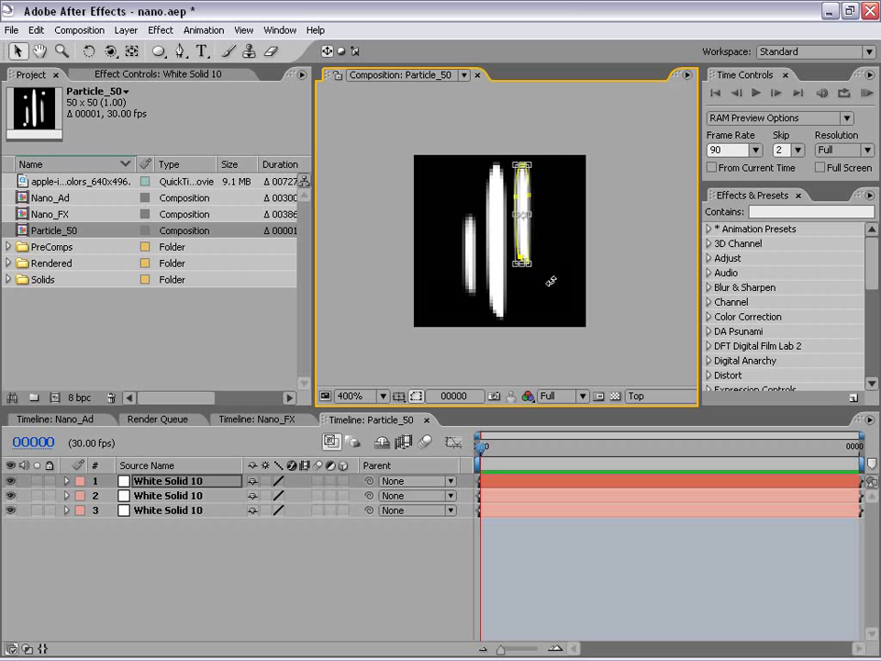
click(525, 232)
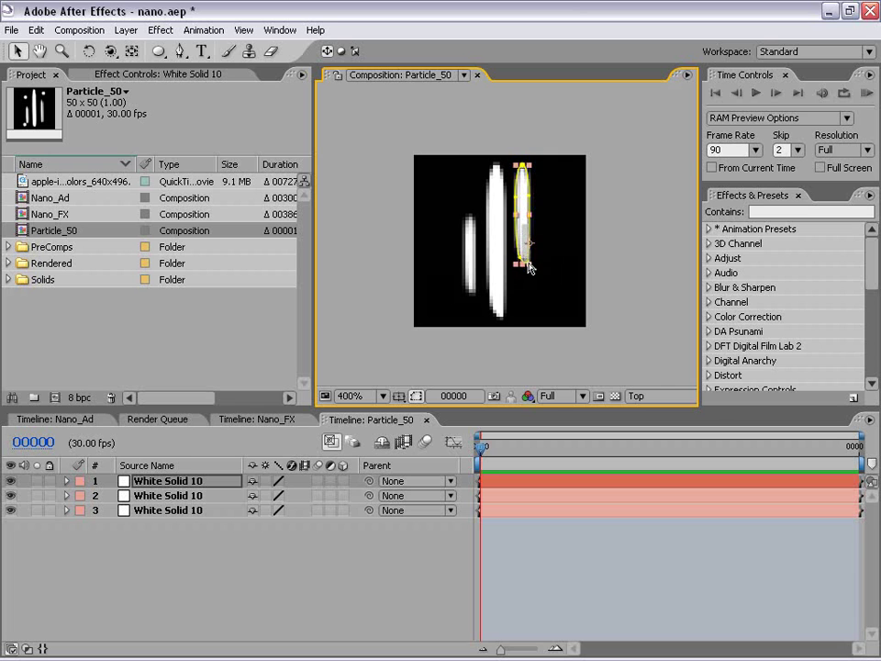
key(period)
drag(532, 216, 547, 274)
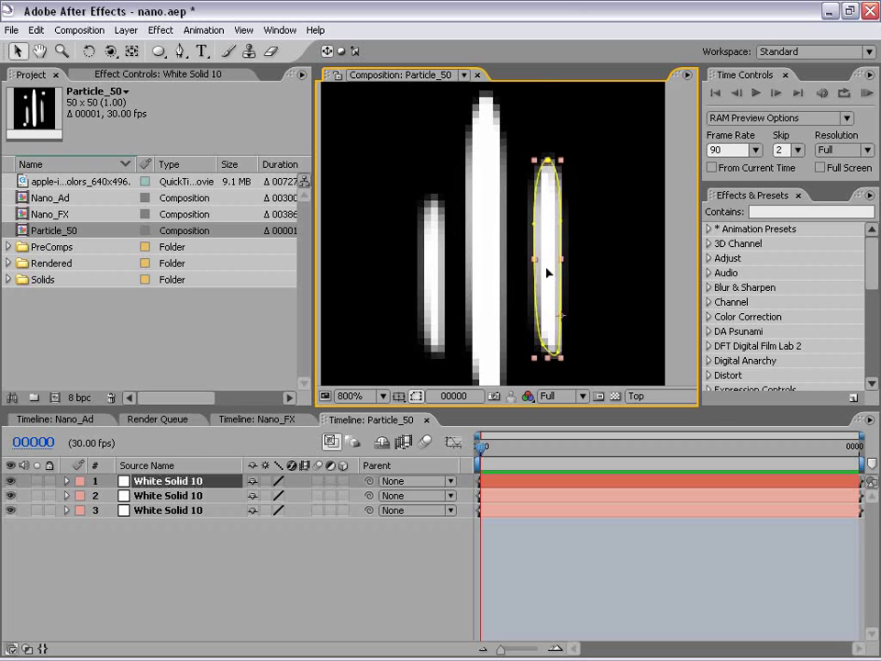
click(600, 273)
key(comma)
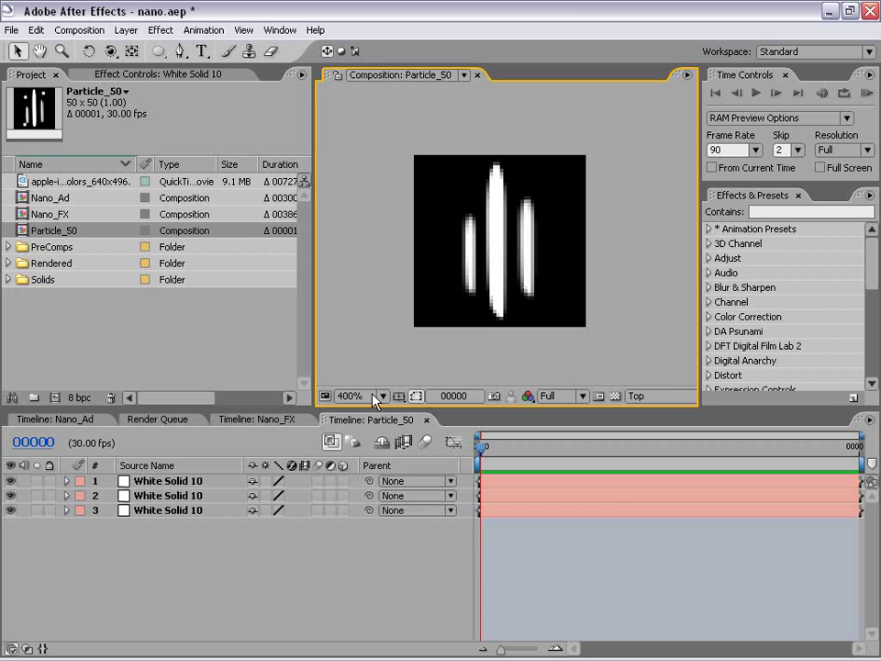
Create White Solid 11 and mask it with an ellipse into a small dot at upper left
click(126, 29)
mouse_move(135, 47)
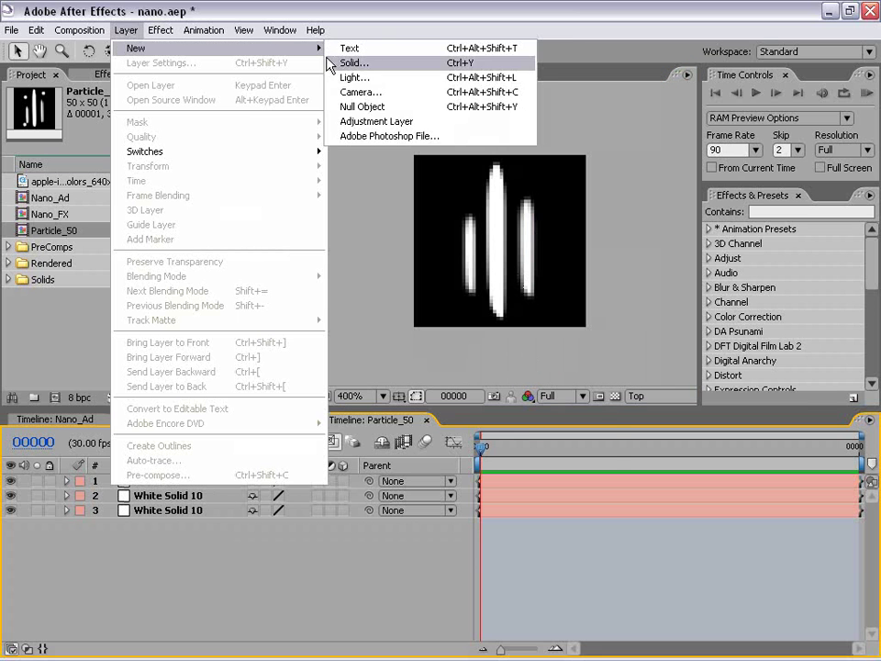
click(340, 62)
click(472, 431)
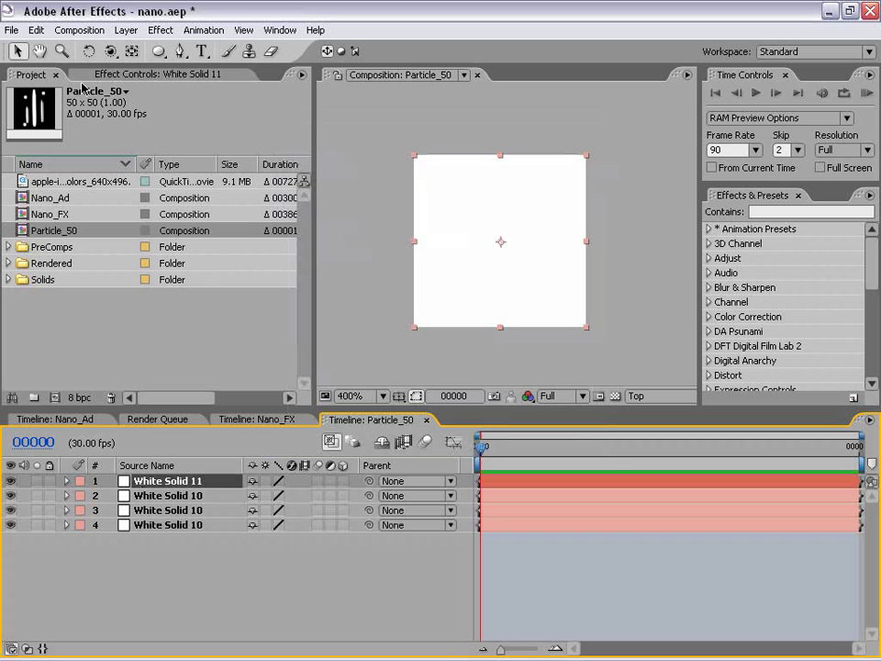
click(158, 52)
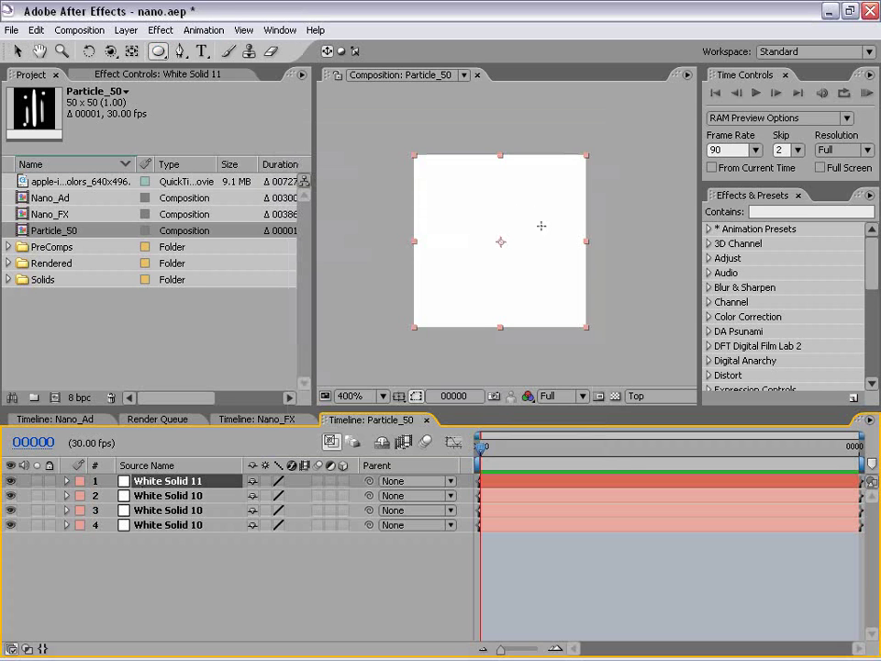
click(173, 71)
key(period)
drag(419, 139, 456, 184)
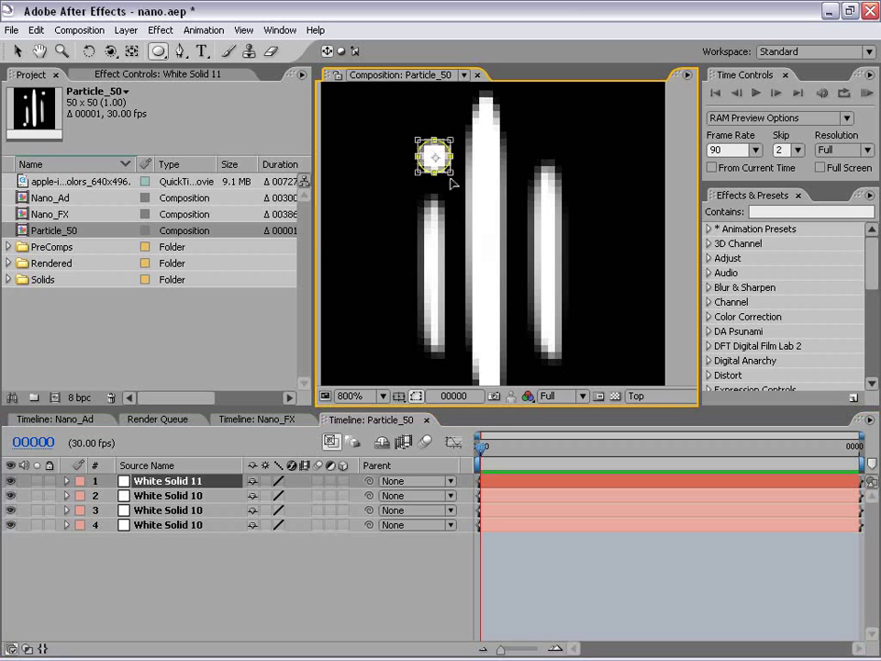
click(18, 51)
click(539, 506)
key(comma)
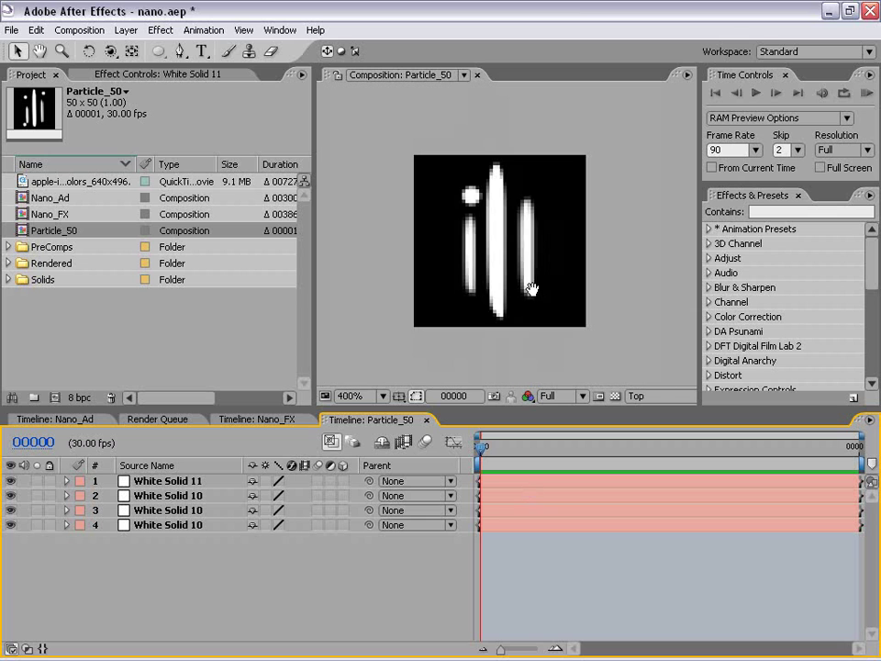
Duplicate the dot twice, placing copies at the upper right and lower left
key(period)
click(425, 154)
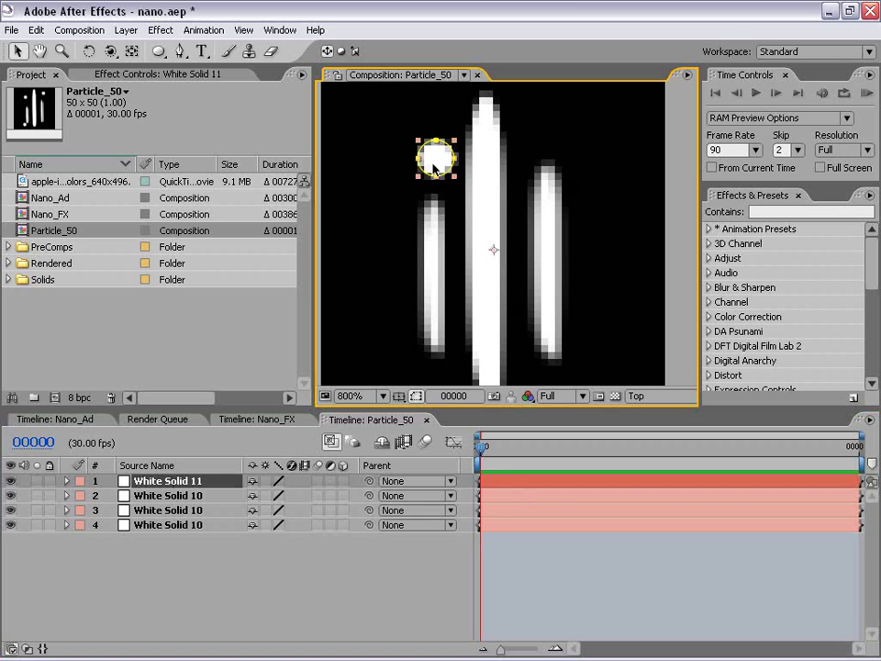
key(ctrl+d)
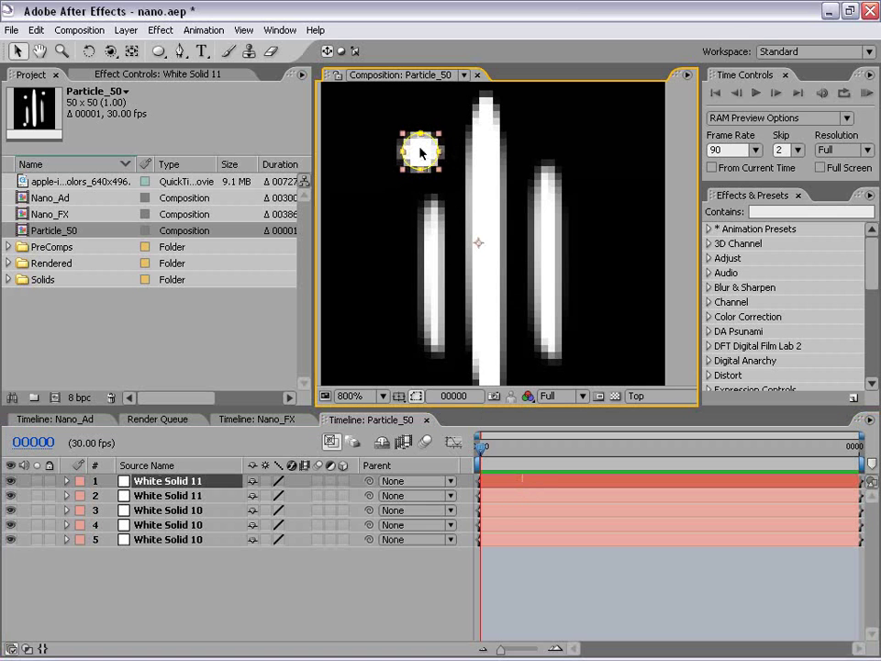
mouse_move(425, 154)
mouse_down()
mouse_move(581, 131)
mouse_move(566, 122)
mouse_up()
key(comma)
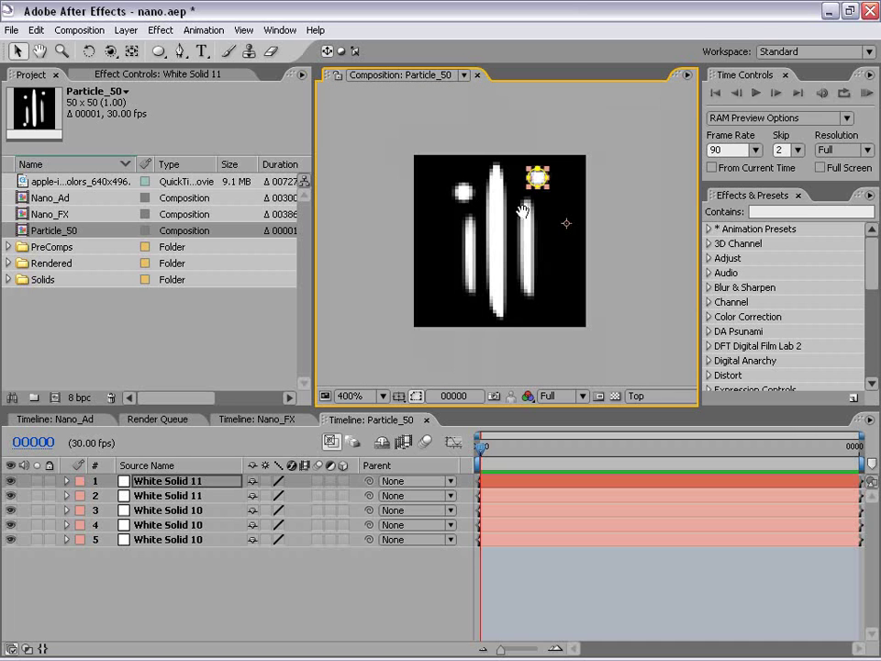
key(ctrl+d)
drag(539, 180, 463, 305)
Shorten the left streak by dragging up from its bottom
click(468, 268)
key(Return)
drag(471, 295, 471, 285)
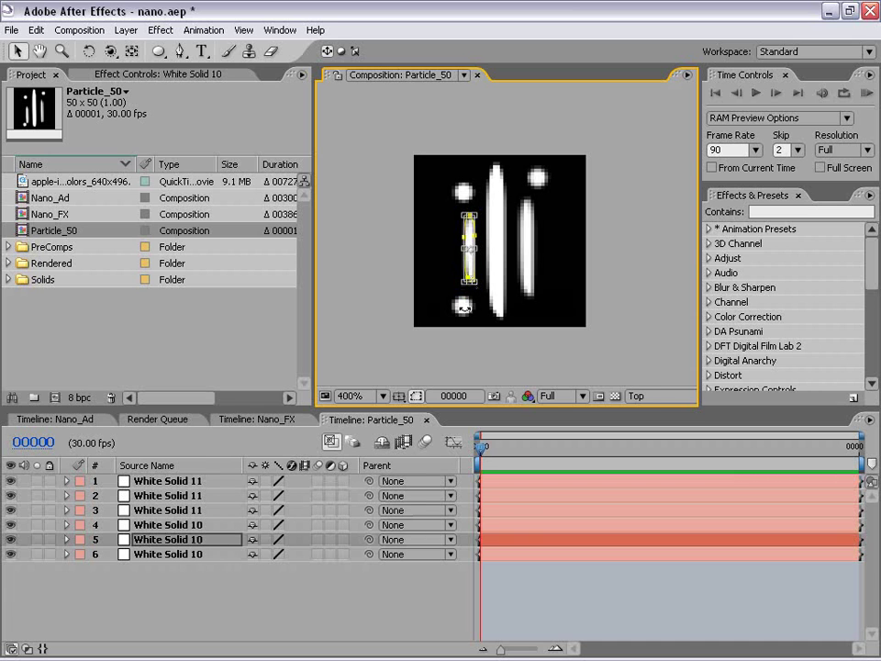
click(555, 587)
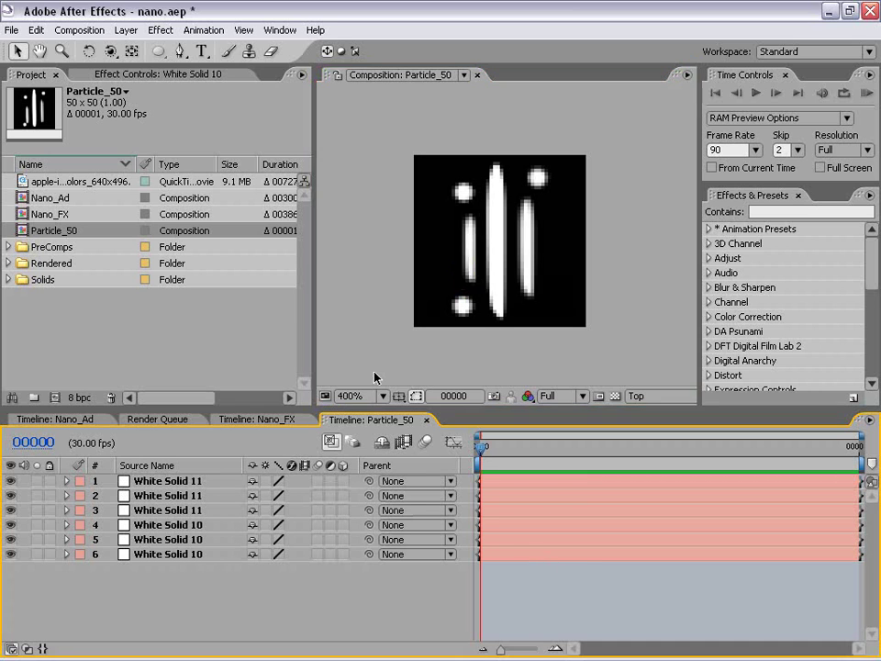
Set Opacity of all six Particle_50 layers to 10%
click(465, 250)
click(166, 483)
shift+click(167, 555)
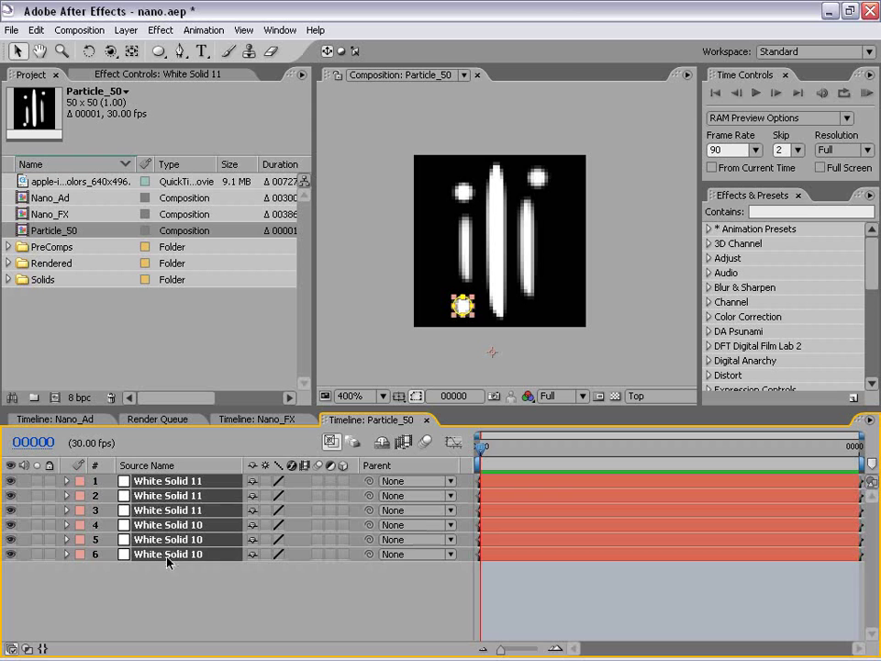
key(t)
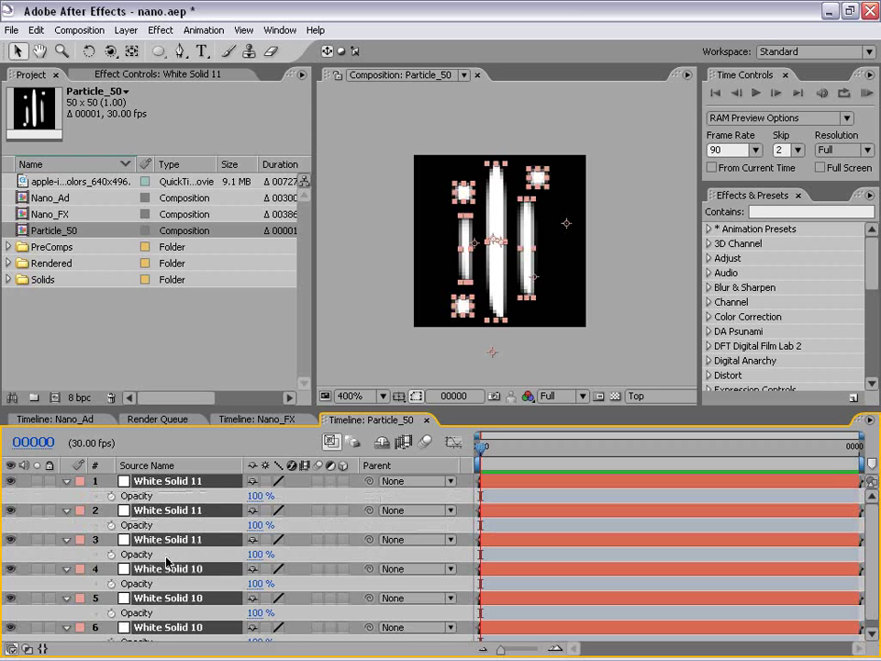
drag(181, 407, 181, 371)
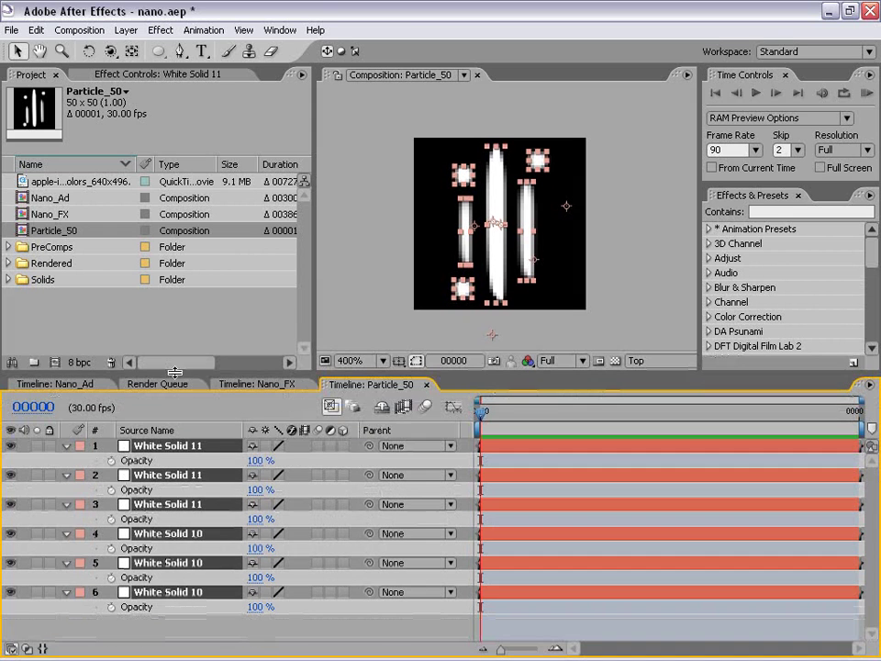
click(258, 460)
text(1)
key(Return)
click(301, 625)
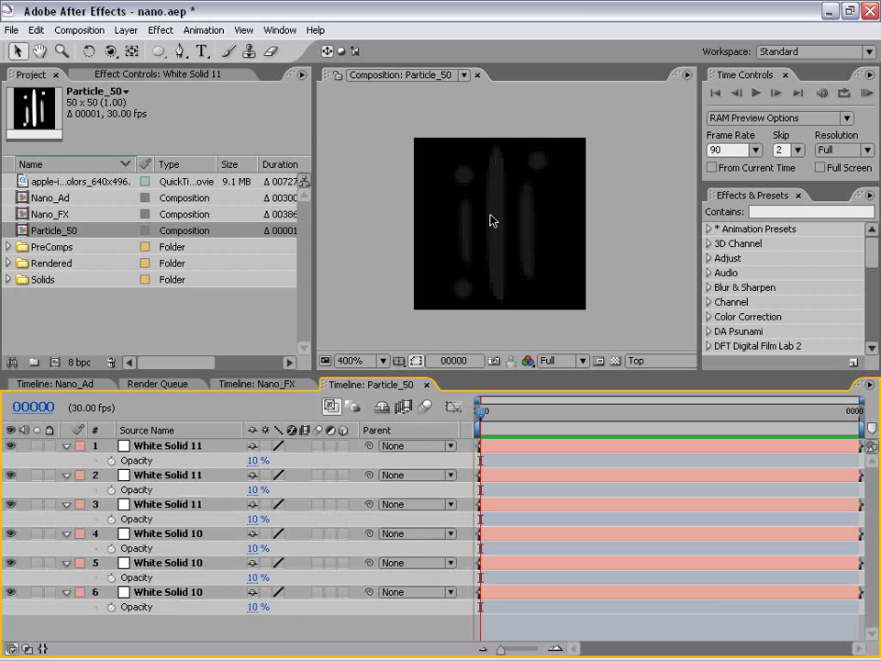
Raise the three White Solid 11 dot layers to 25% Opacity
click(66, 445)
click(138, 445)
shift+click(168, 493)
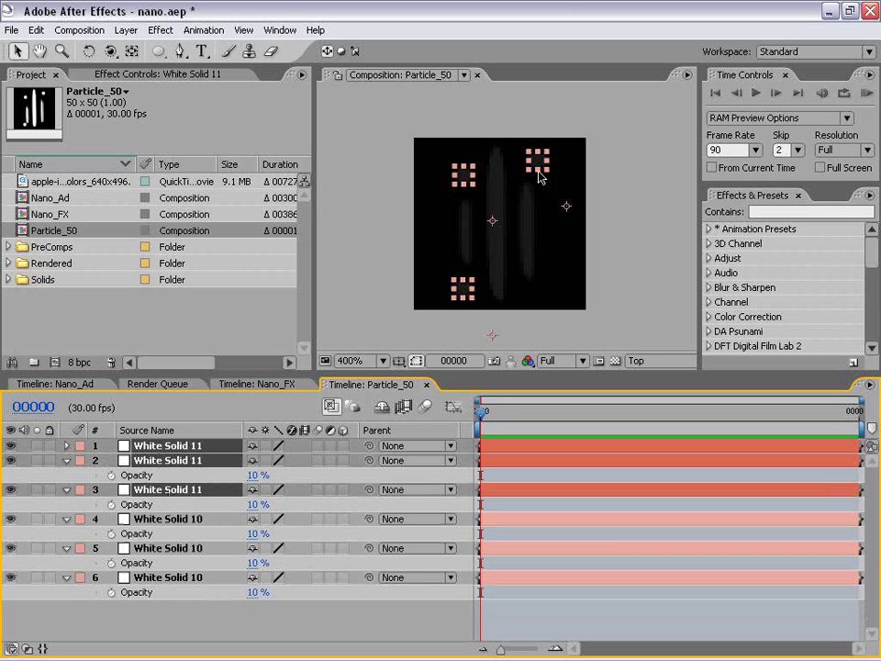
key(t)
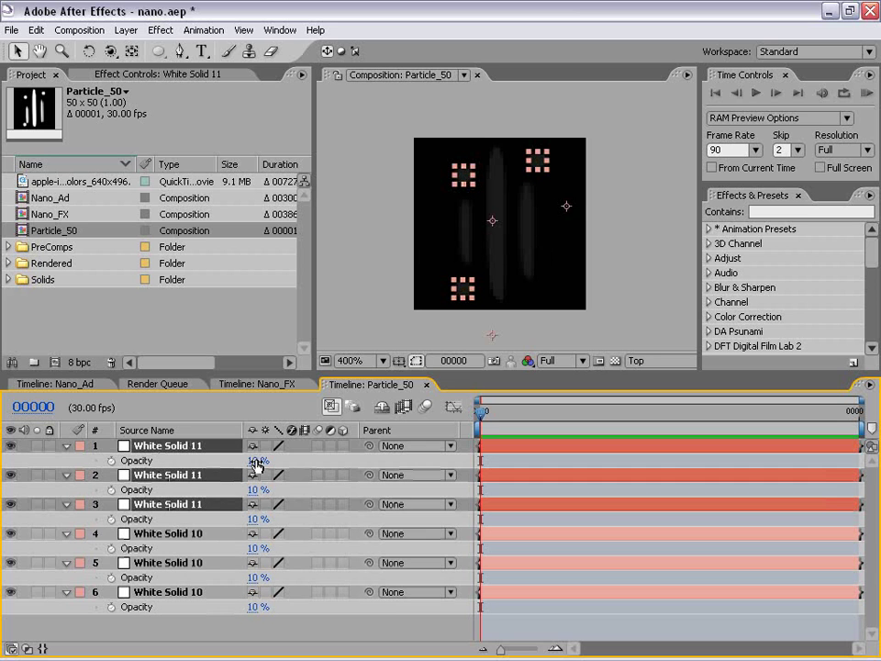
click(257, 460)
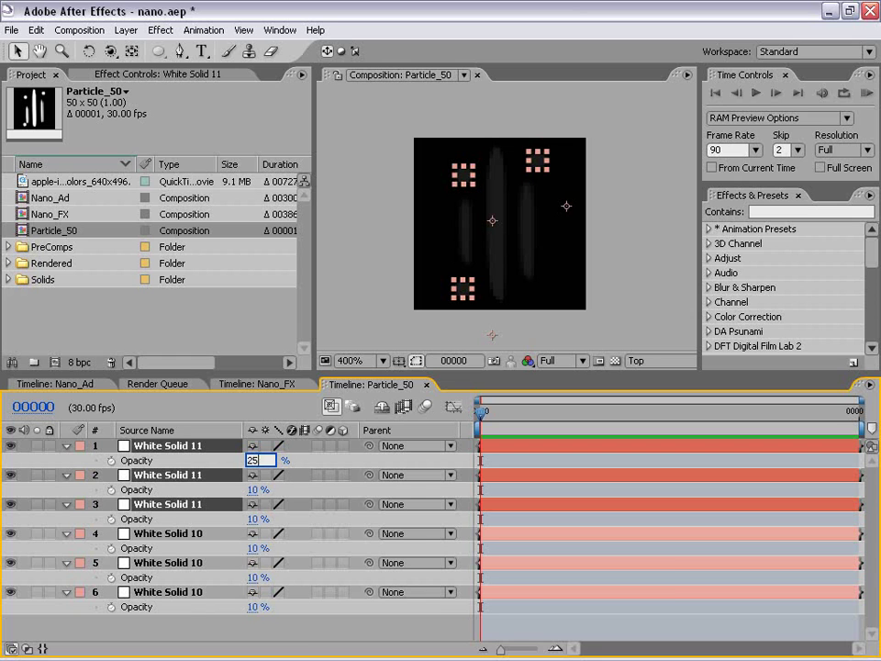
text(25)
key(Return)
click(261, 470)
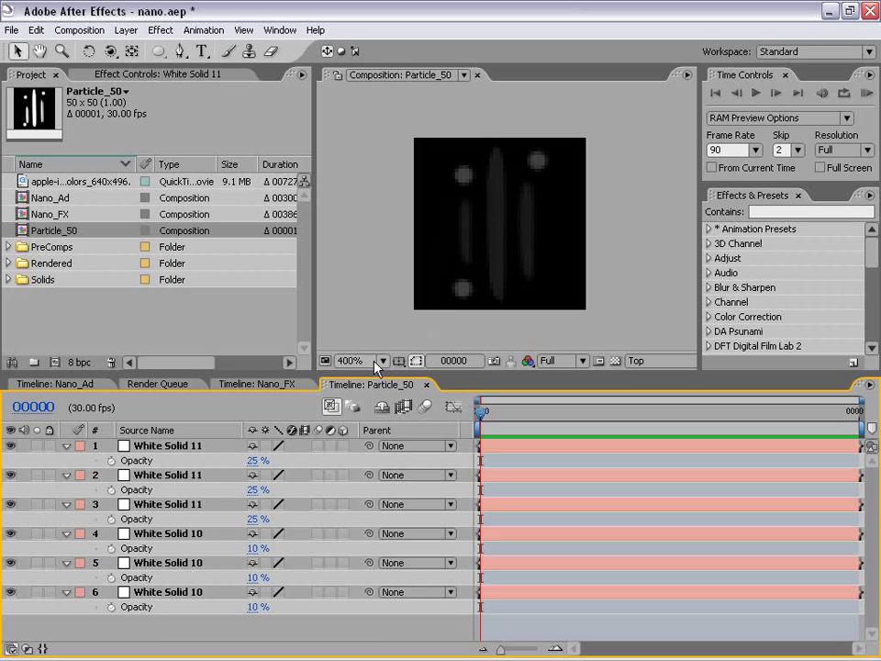
Drop Particle_50 into the Nano_Ad timeline, switch off its visibility, and select the Particles layer
click(428, 386)
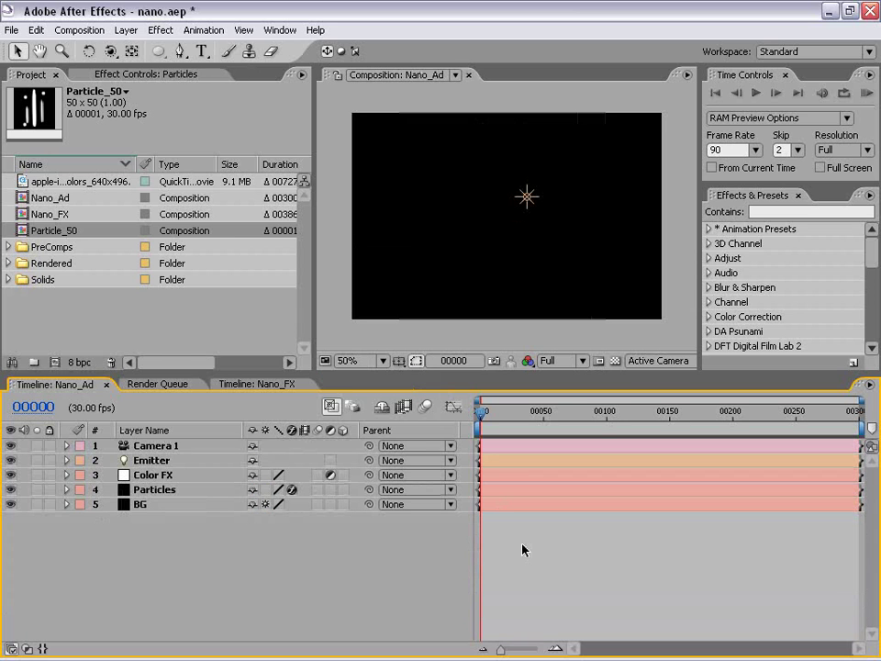
click(69, 245)
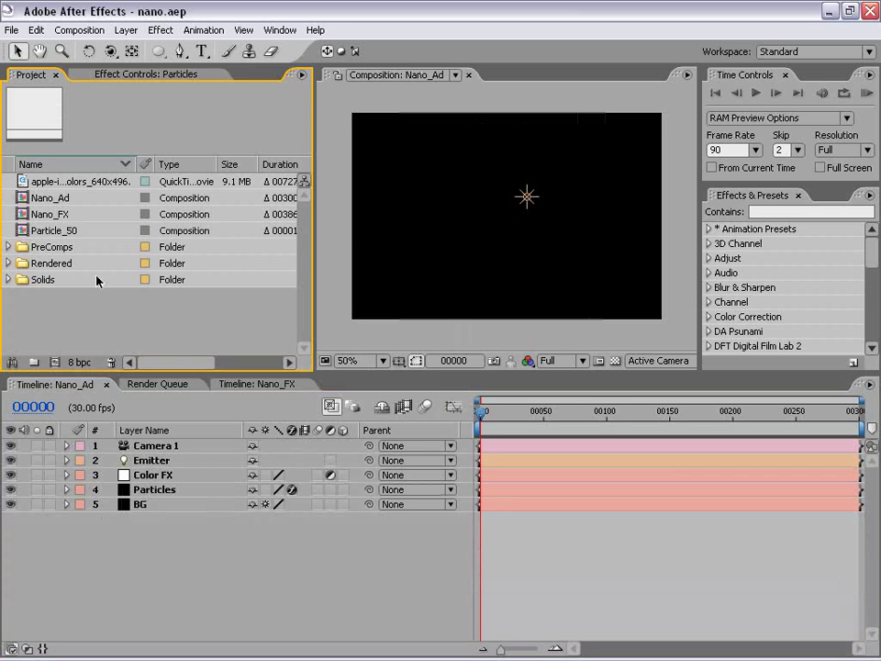
drag(50, 235, 179, 561)
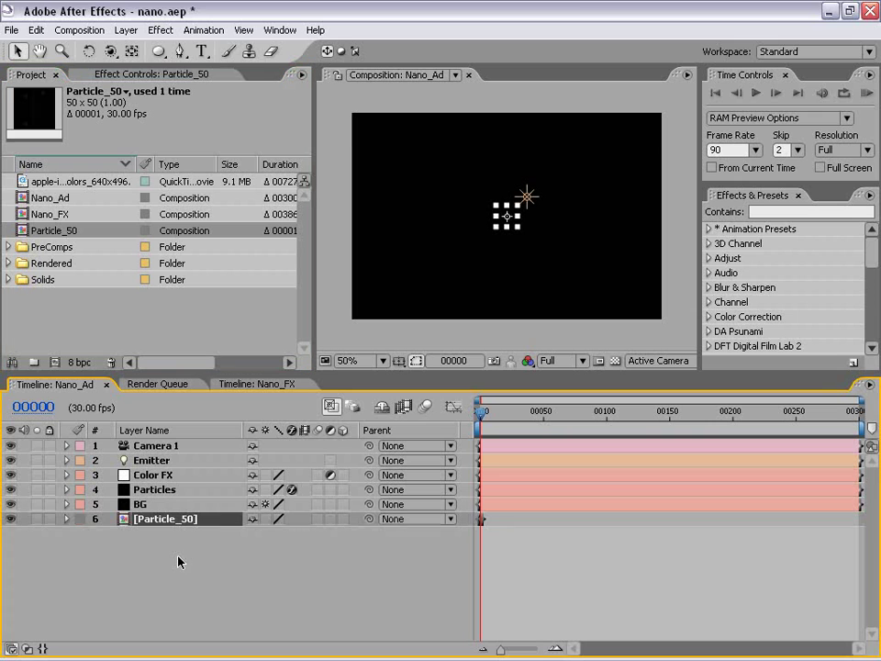
click(10, 518)
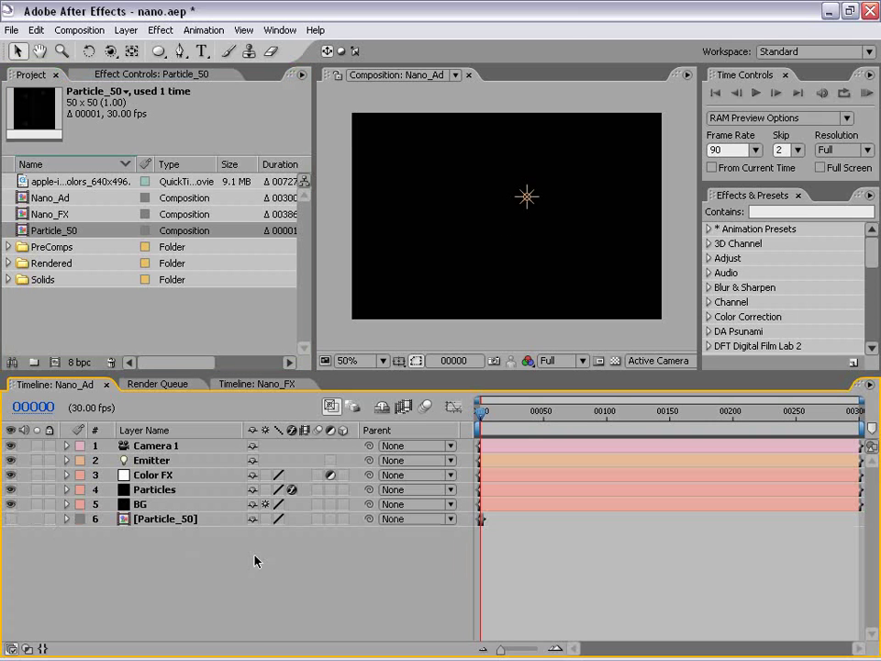
click(158, 490)
Show Particular's Effect Controls for Particles, collapsing Emitter and expanding the Particle group
click(129, 73)
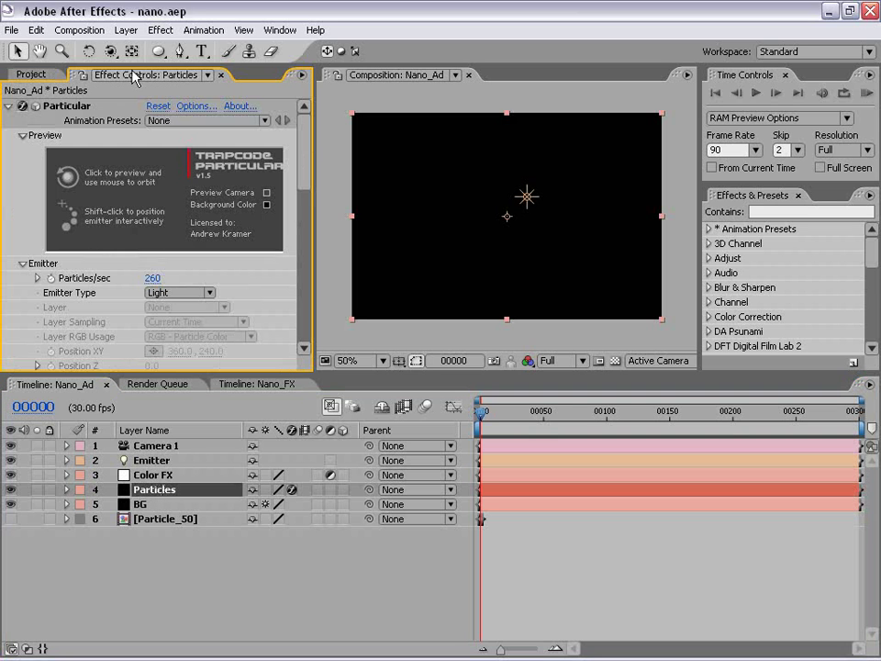
drag(171, 374, 170, 515)
drag(305, 186, 314, 285)
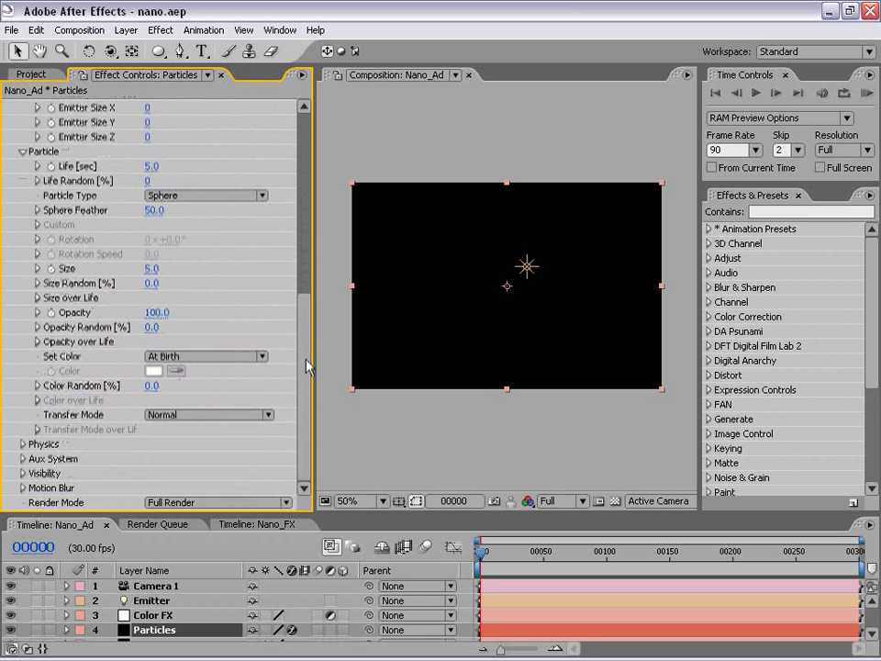
key(F4)
key(F3)
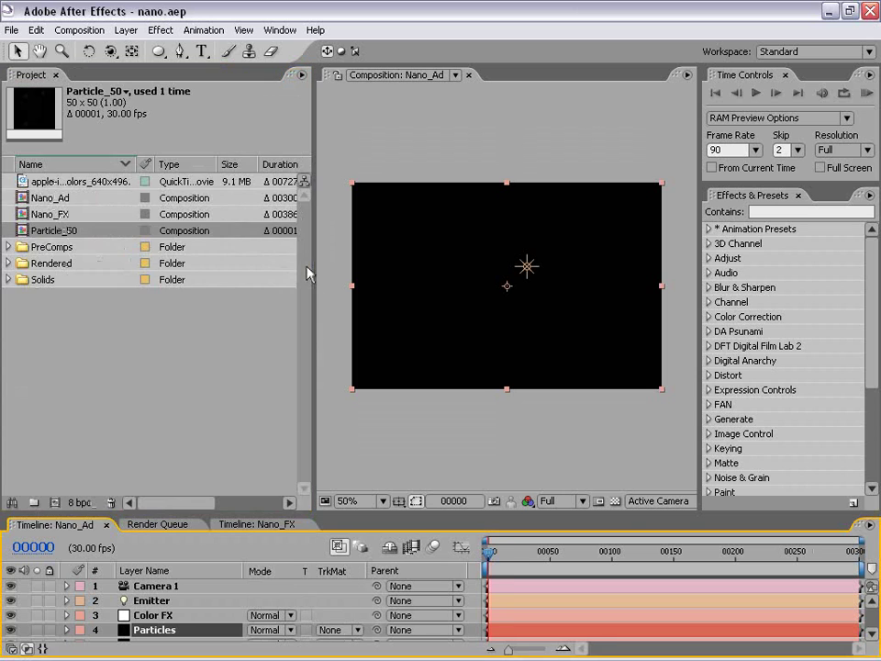
key(F4)
key(F3)
drag(307, 258, 299, 388)
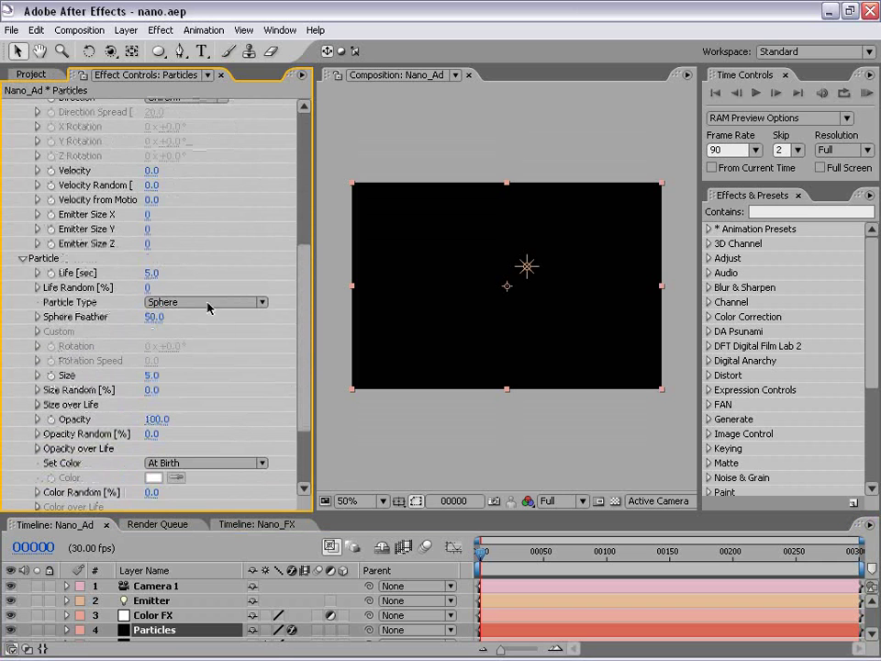
click(22, 258)
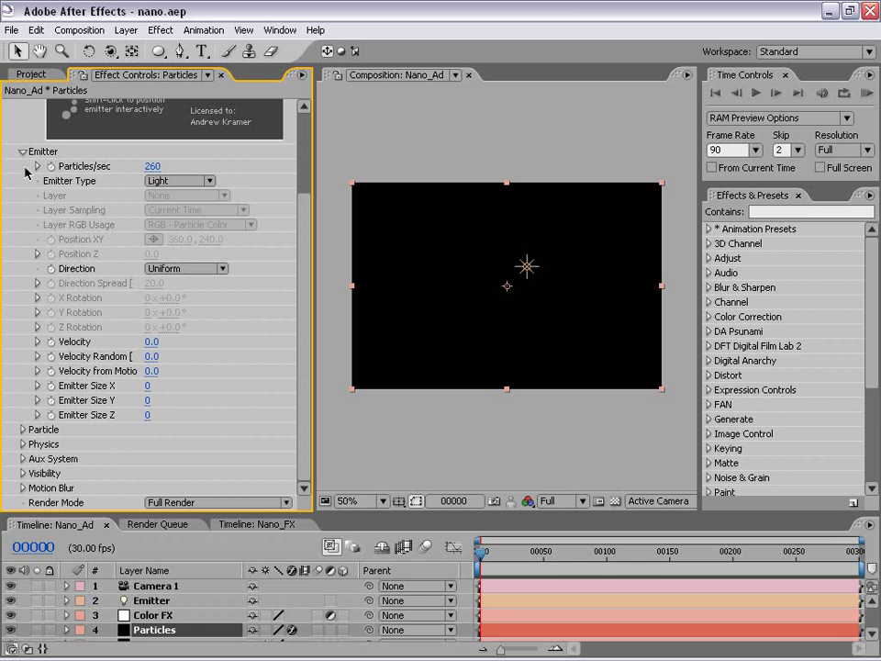
click(22, 152)
click(22, 277)
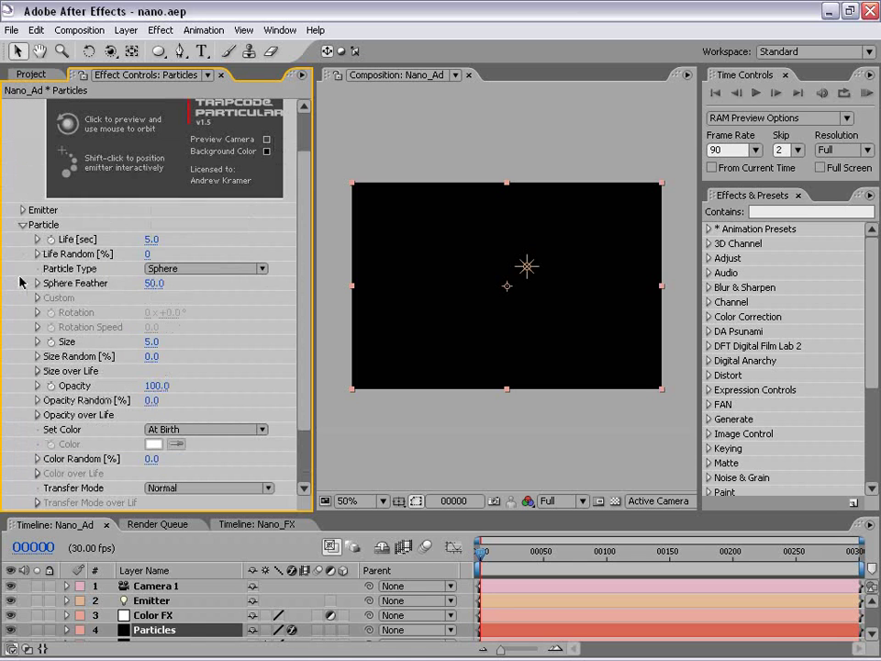
scroll(301, 301, down, 1)
scroll(301, 301, down, 1)
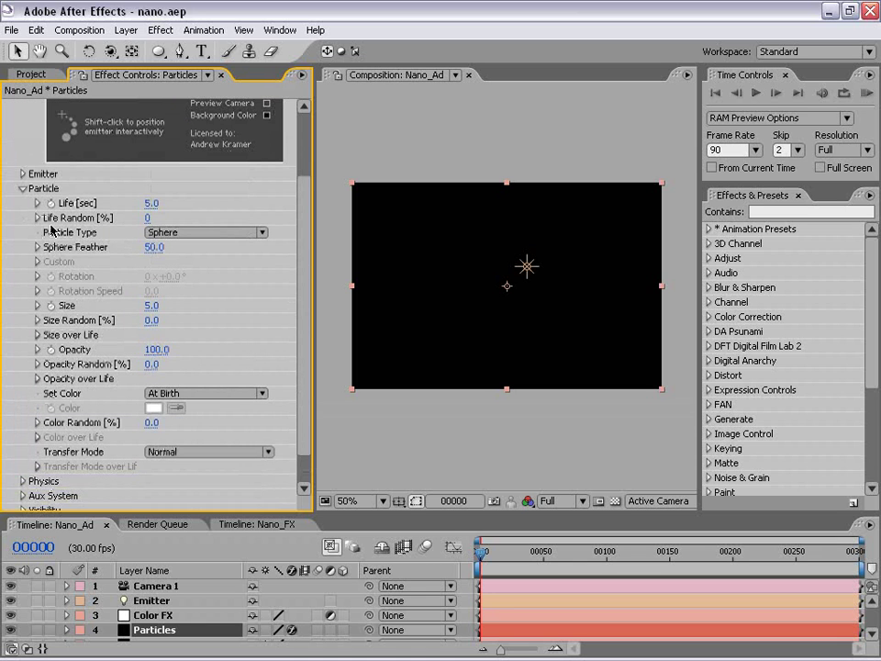
Set Particle Type to Custom, Custom Layer to Particle_50, and Time Sampling to Start at Birth - Loop
click(151, 232)
click(183, 309)
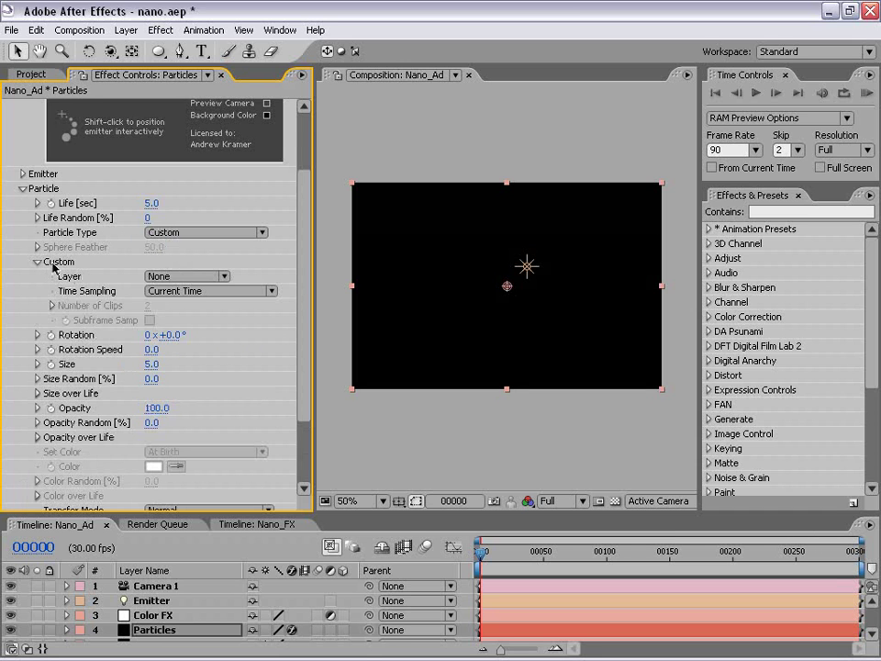
click(152, 278)
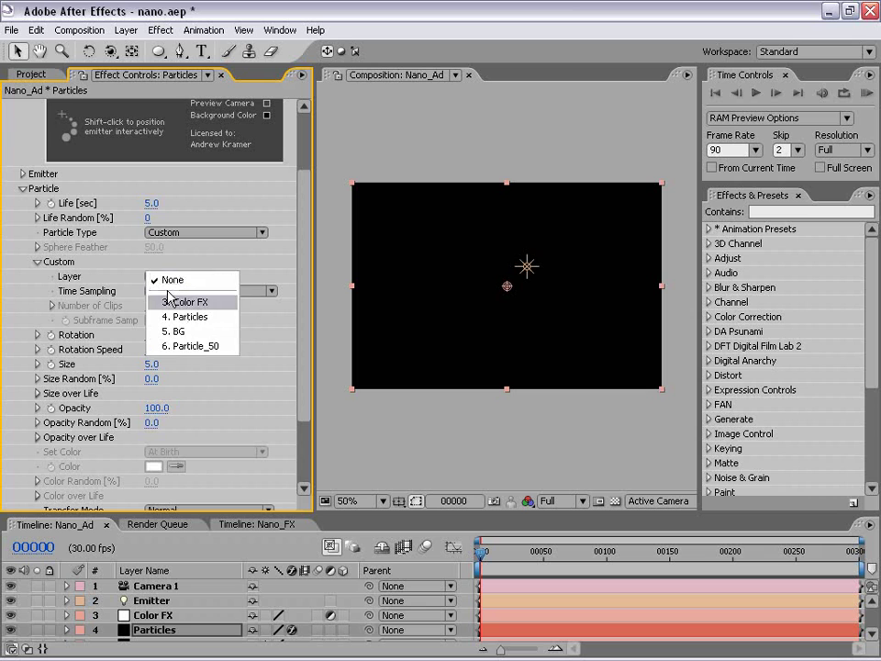
click(220, 346)
click(237, 292)
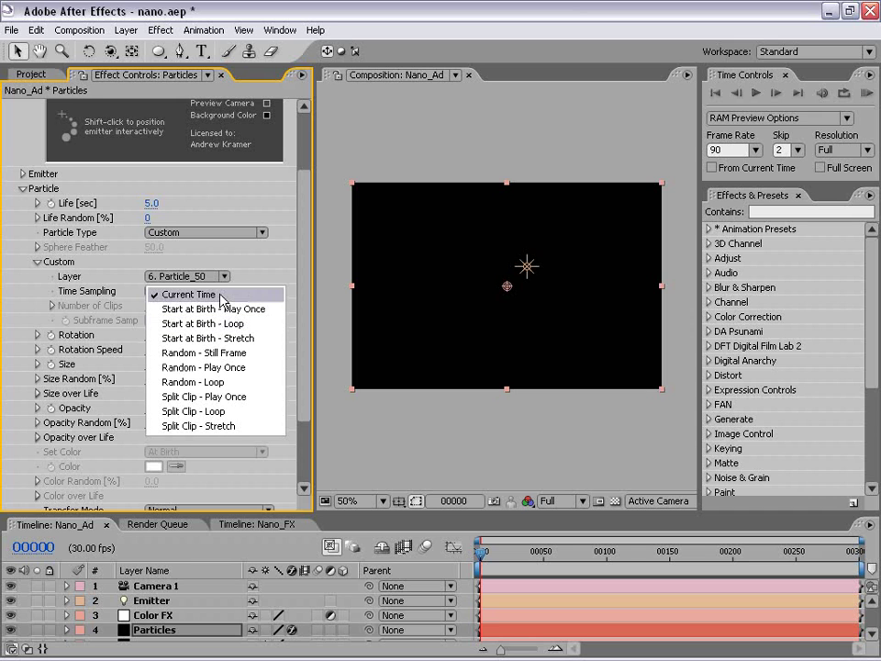
click(253, 328)
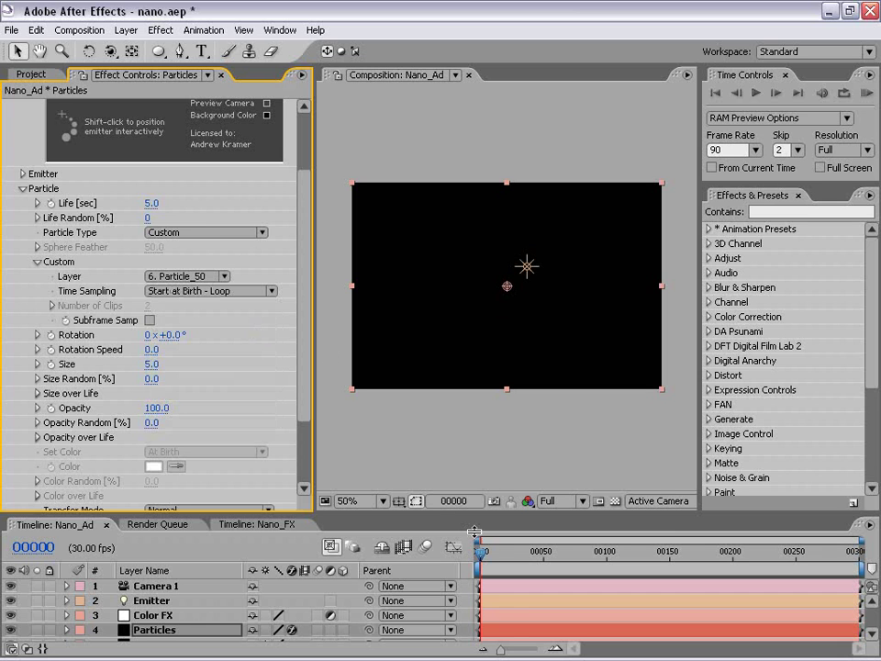
drag(470, 512, 470, 522)
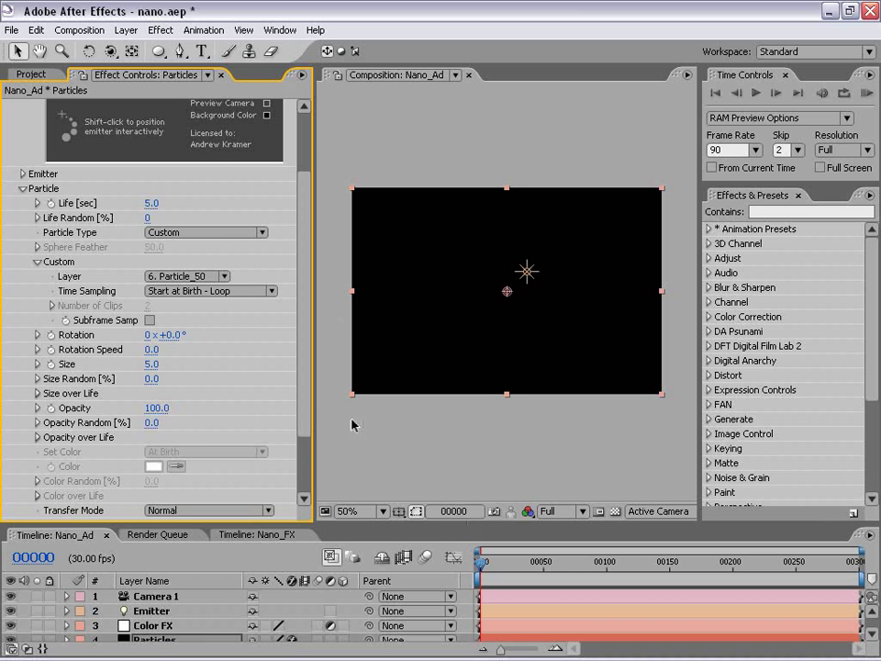
Add the expression wiggle(.5,100) to the Emitter layer's Position
drag(324, 521, 324, 426)
click(148, 515)
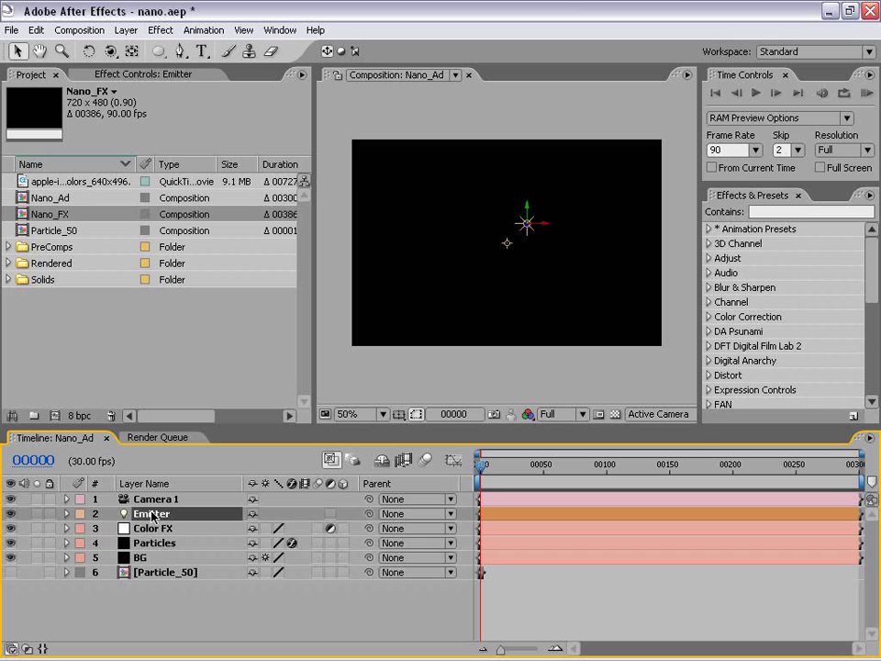
key(p)
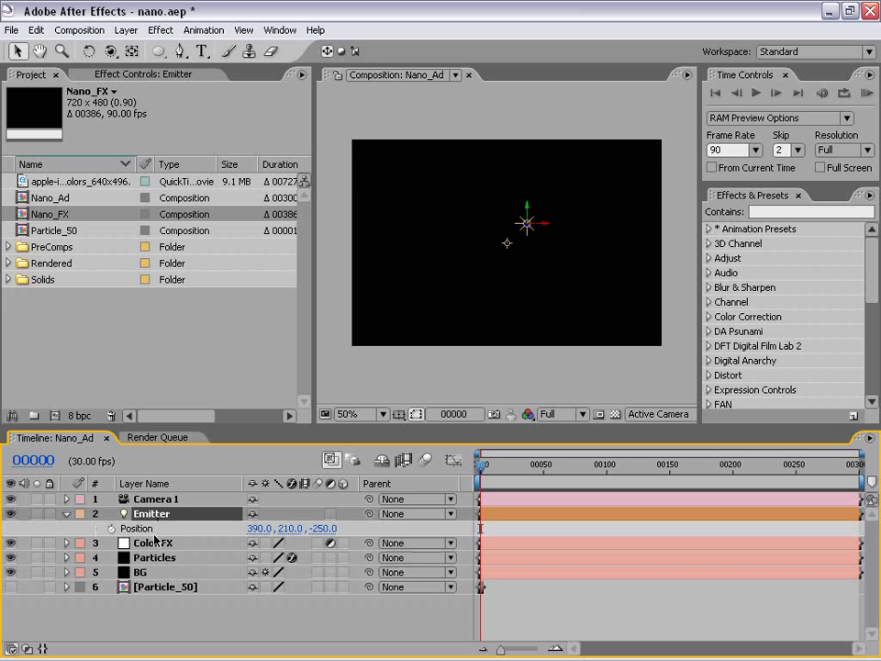
alt+click(111, 530)
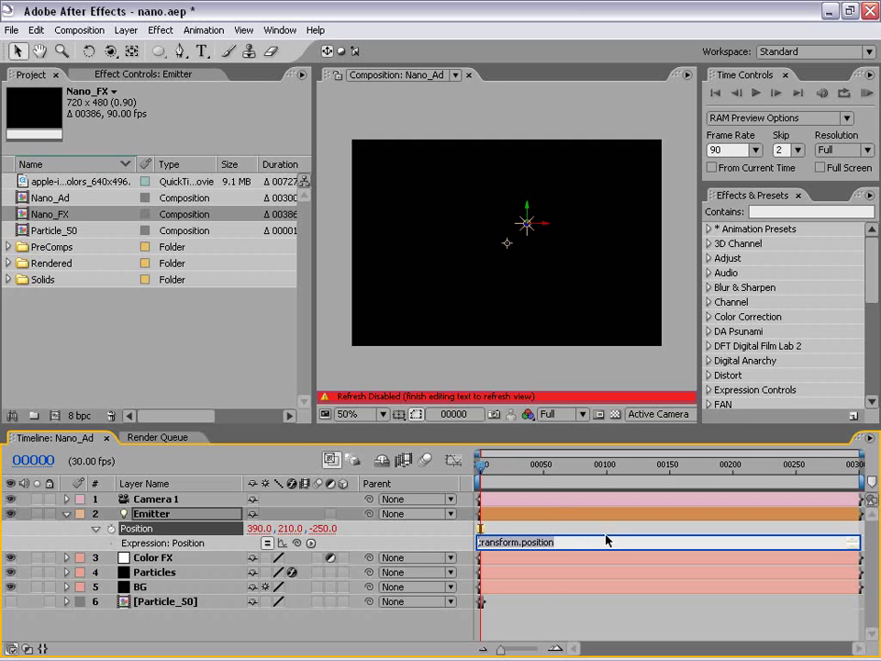
text(wiggle(.5,100)
click(479, 542)
click(558, 539)
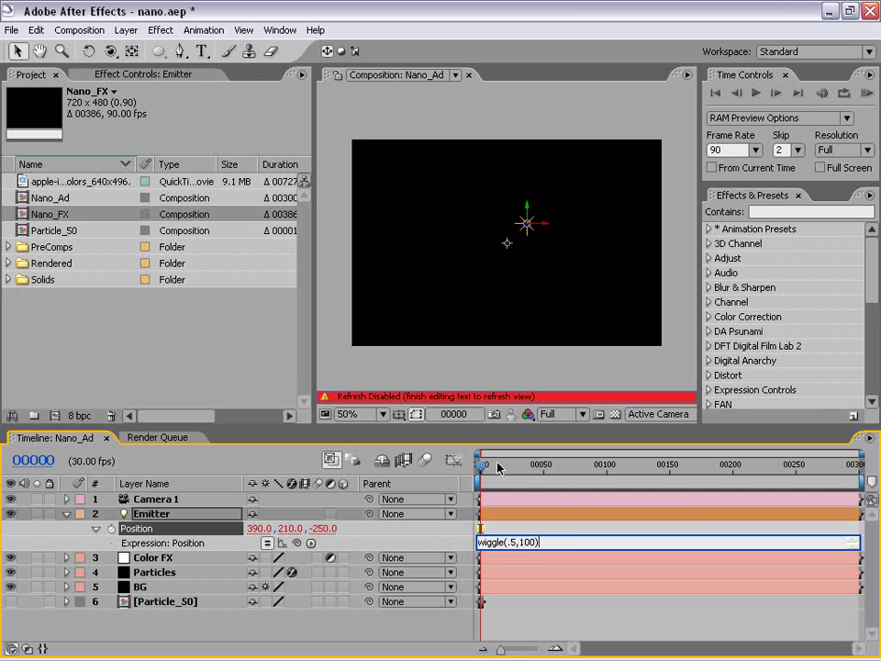
key(KP_Enter)
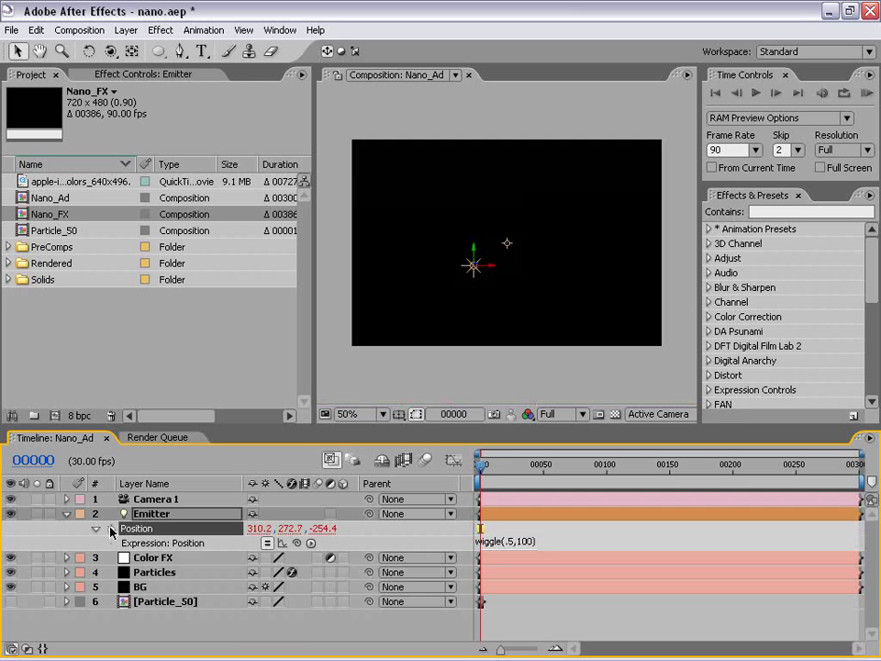
Solo the Emitter layer and preview its wiggling motion to frame 00094
click(35, 515)
key(space)
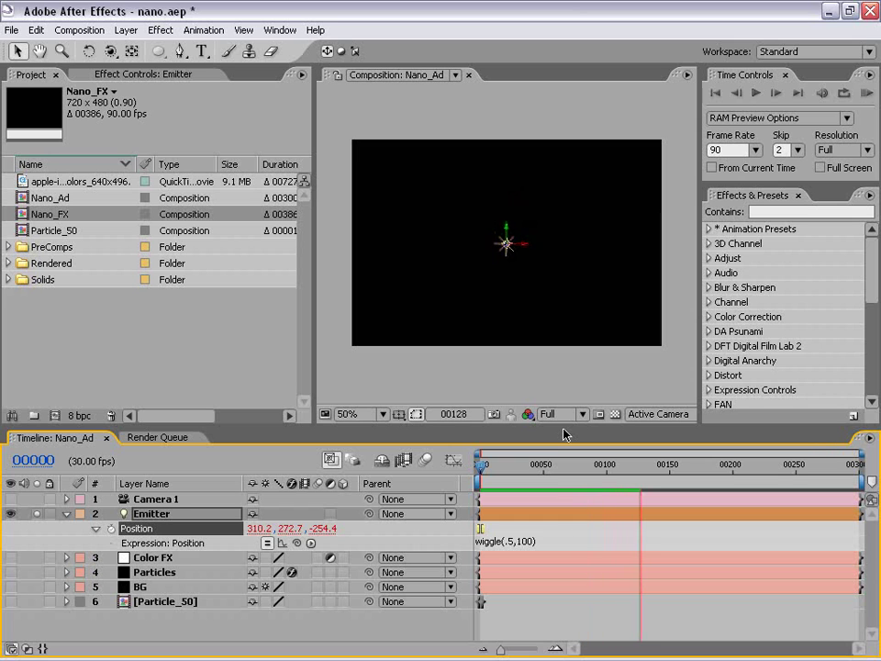
key(space)
key(space)
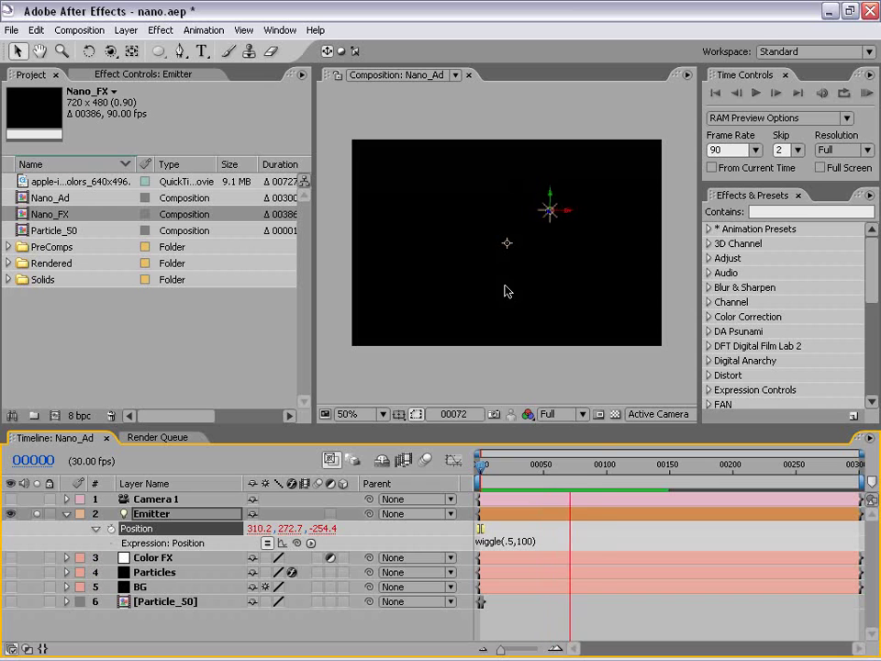
key(space)
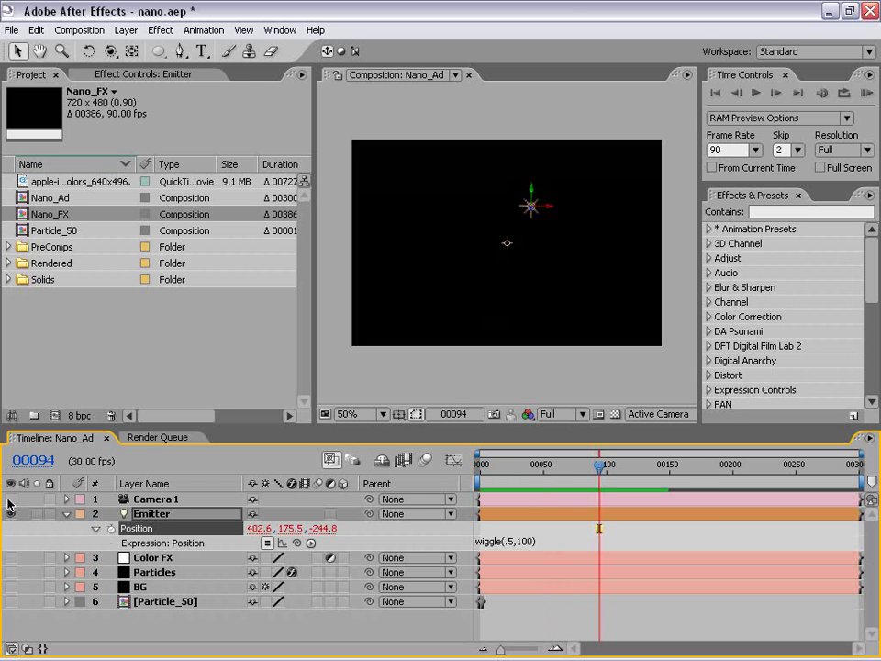
Re-enable the other layers, maximize the comp at 100%, and scrub forward to watch the trail
drag(12, 514, 10, 586)
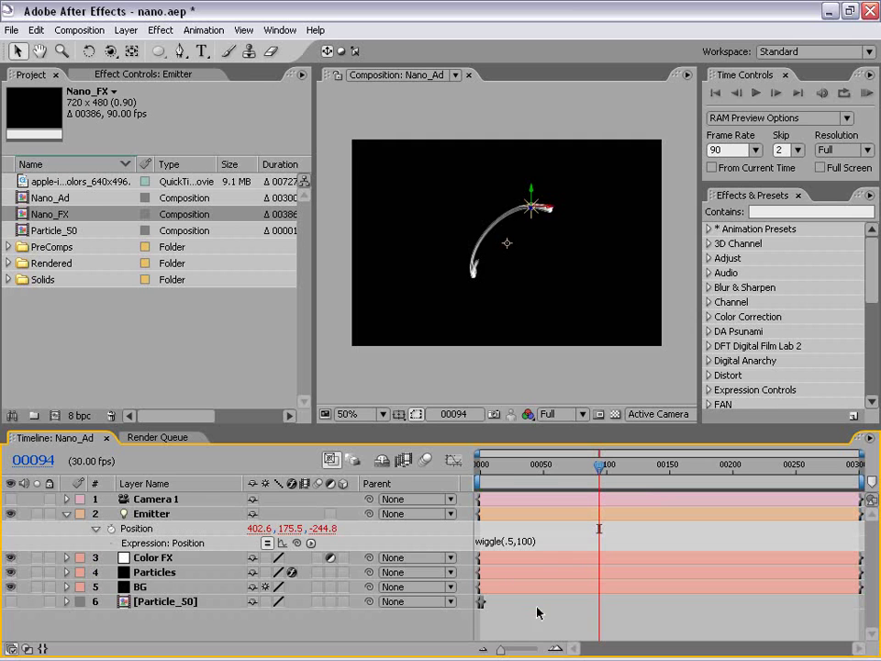
key(slash)
key(grave)
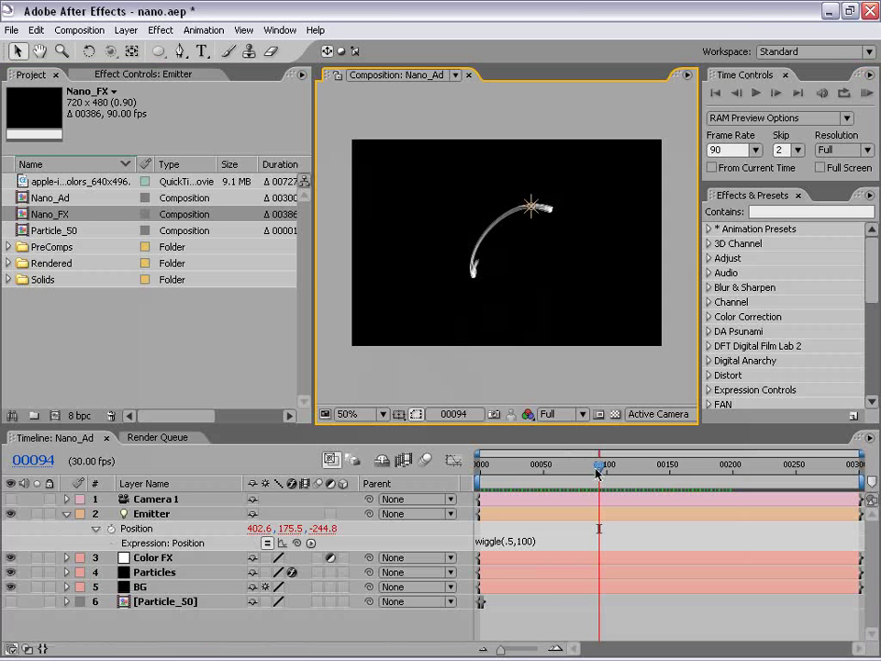
mouse_move(597, 466)
mouse_down()
mouse_move(779, 477)
mouse_move(794, 468)
mouse_up()
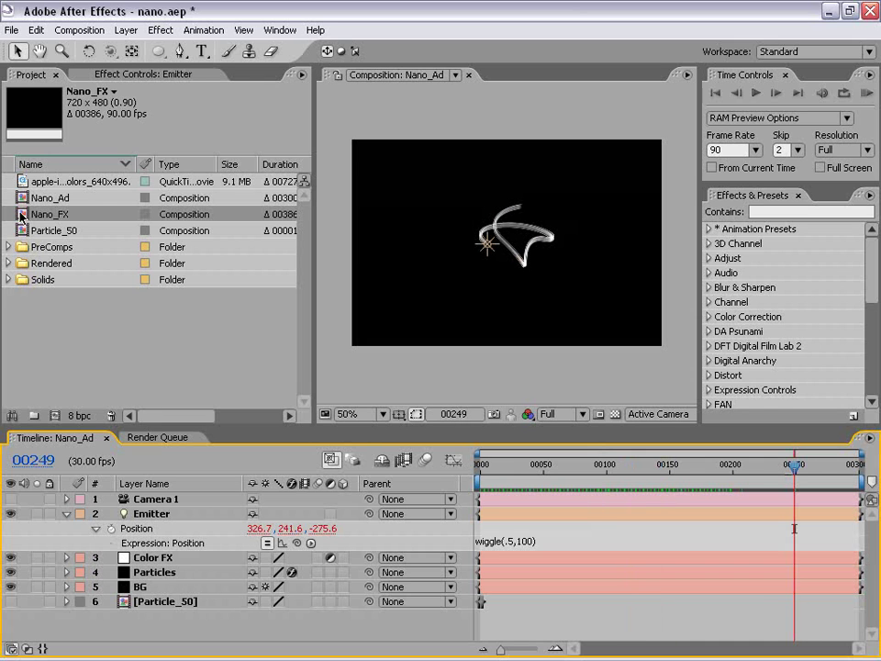
Set the Particles layer's particle Life to 15 seconds
click(158, 573)
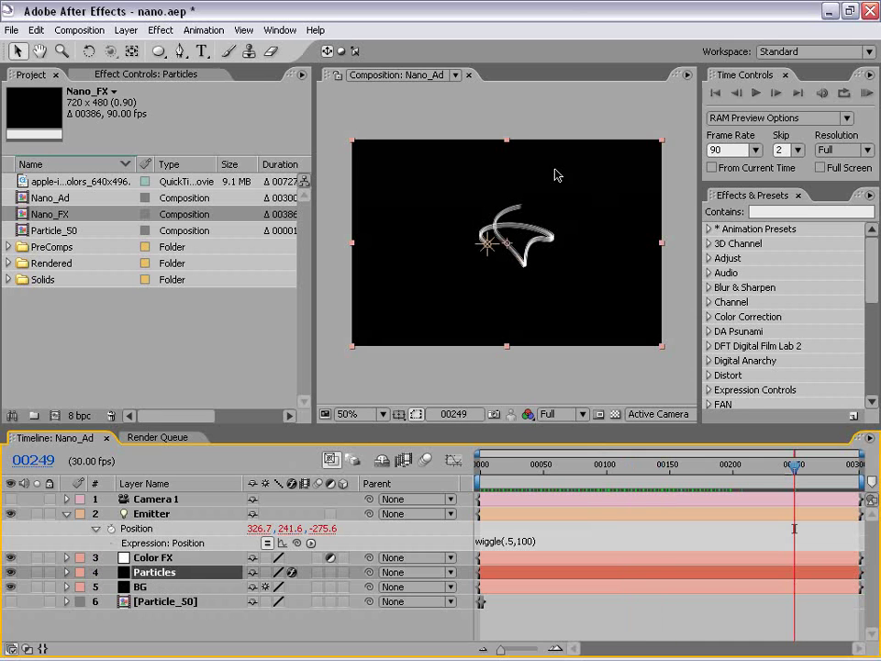
click(138, 74)
drag(301, 210, 302, 287)
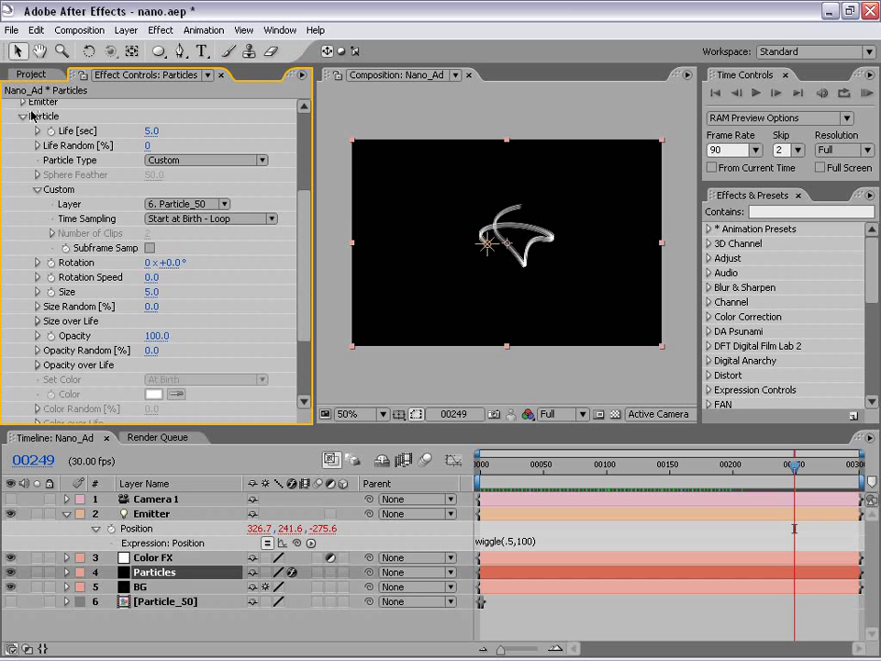
click(154, 130)
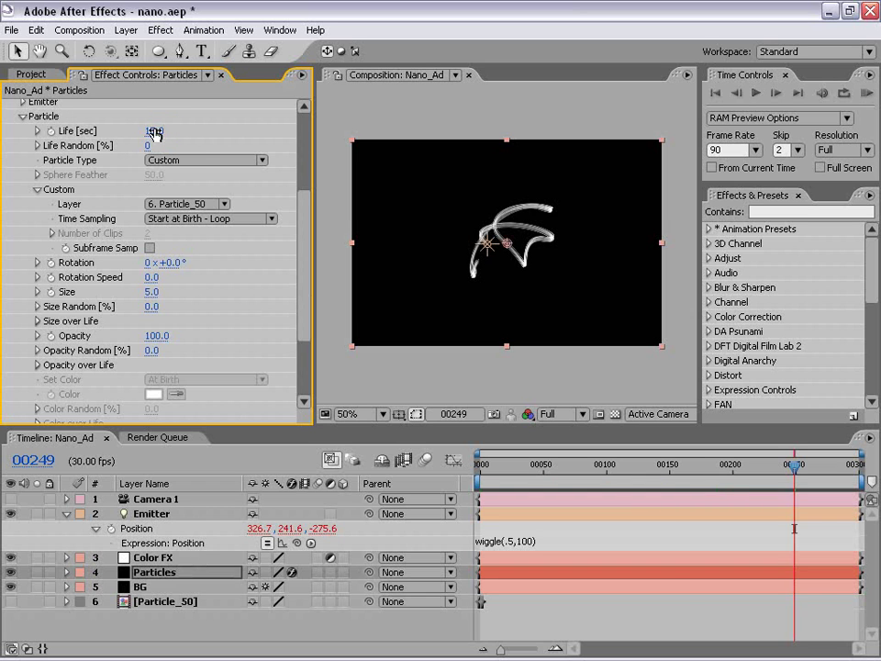
key(Return)
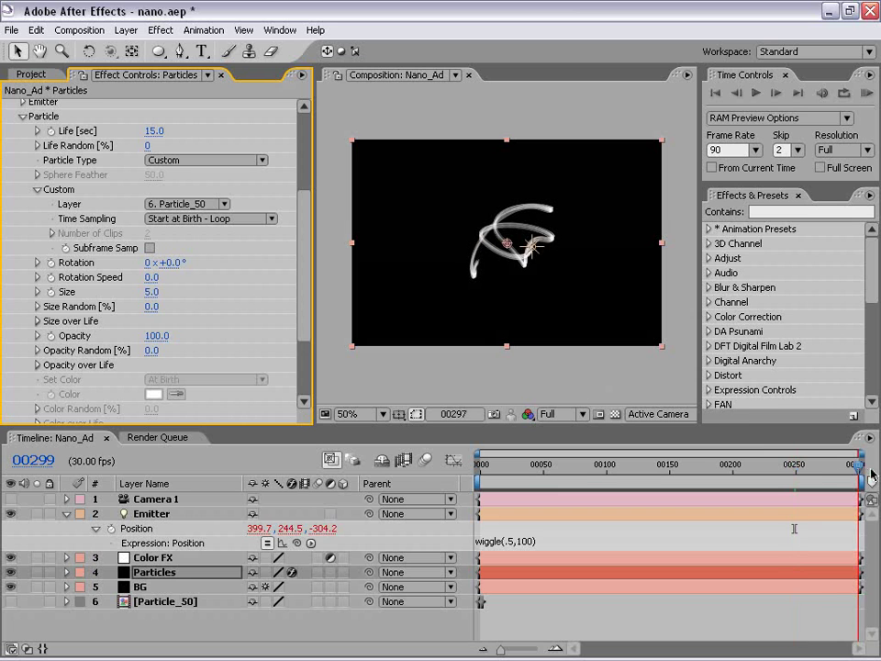
Preview the longer-lived trails and try a thicker particle size, reverting it to 5
drag(753, 472, 528, 474)
key(KP_0)
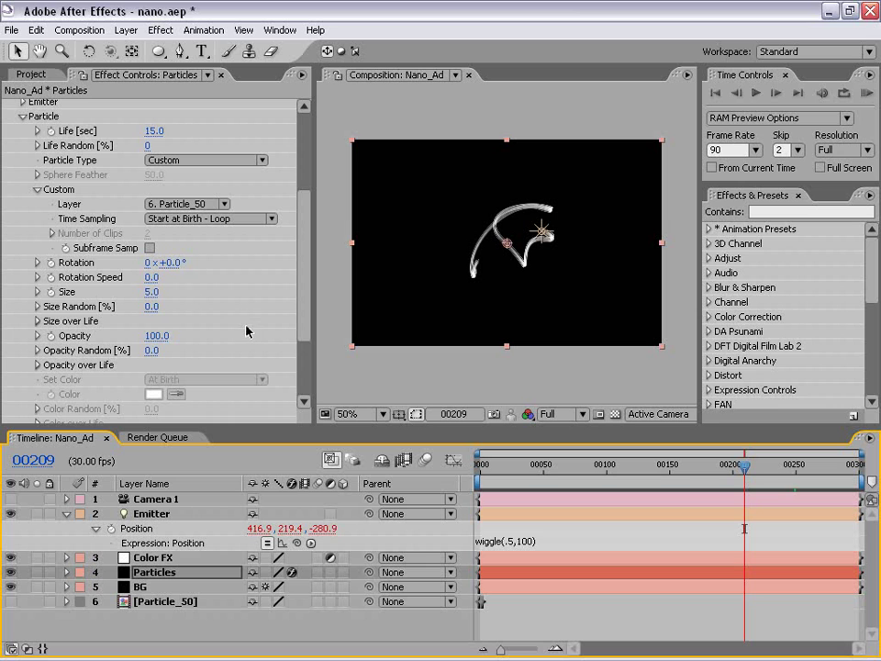
mouse_move(301, 246)
mouse_down()
mouse_move(305, 238)
mouse_move(293, 260)
mouse_up()
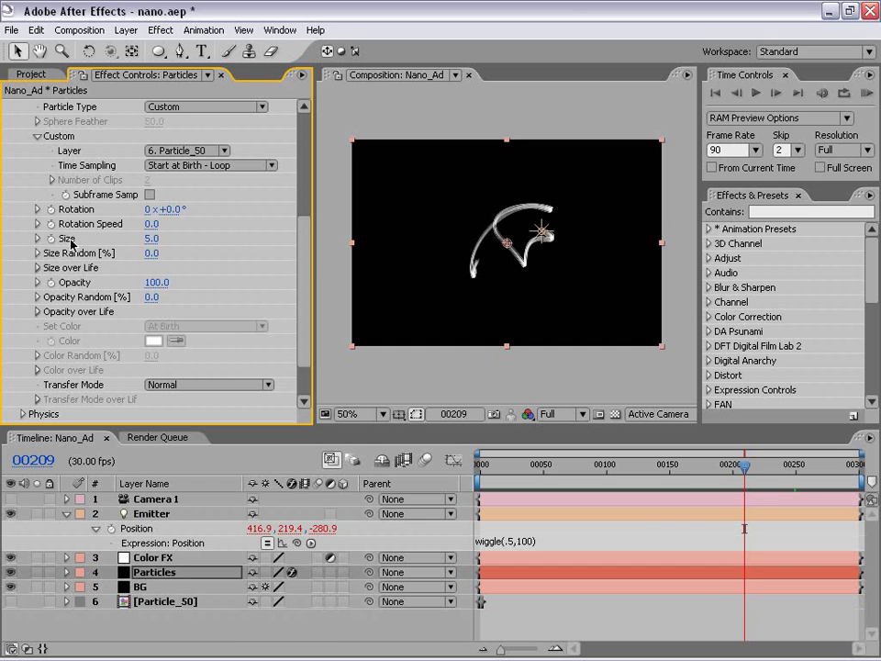
drag(149, 237, 152, 238)
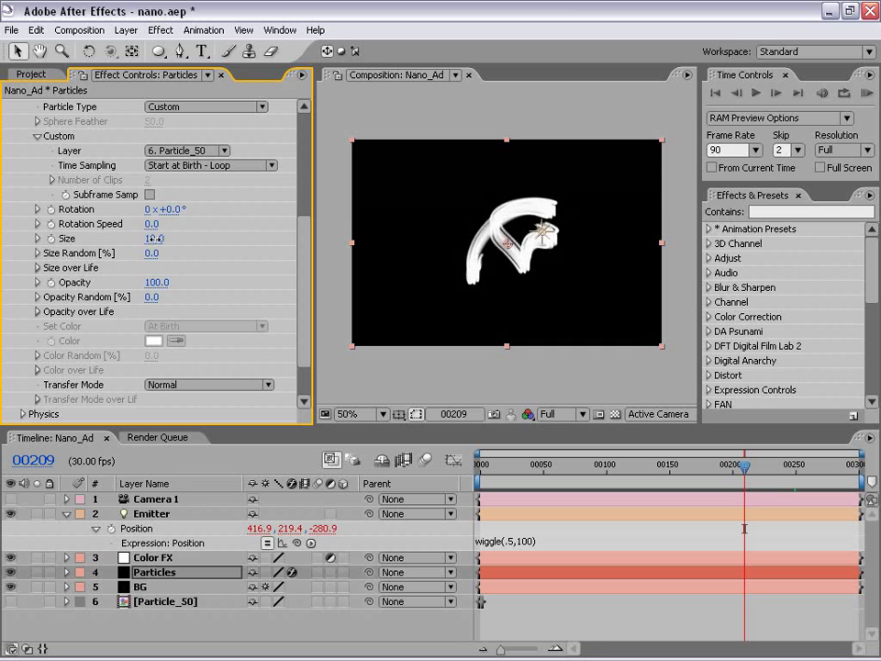
key(ctrl+z)
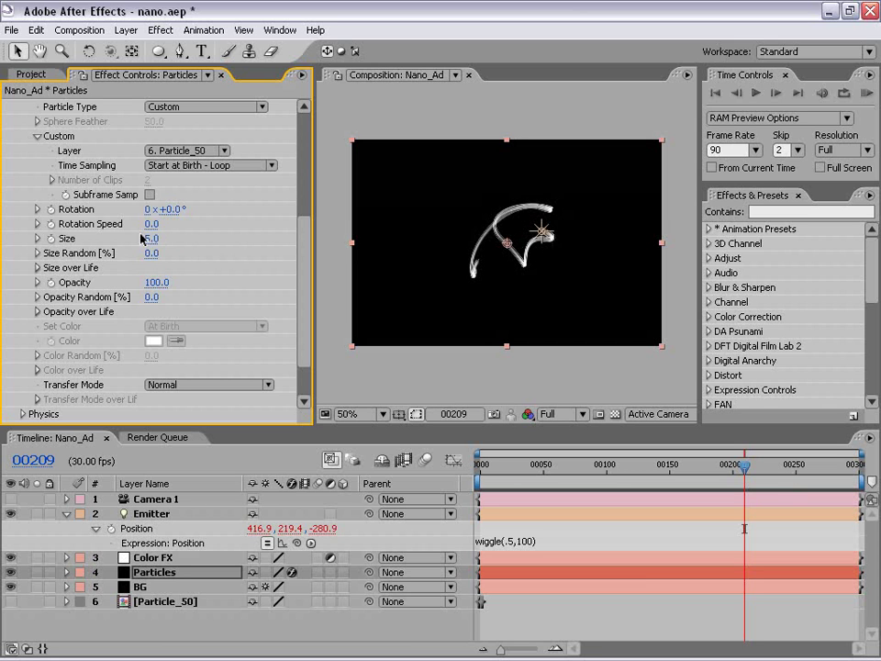
Set the particle Opacity to 50
click(157, 282)
text(50)
key(Return)
Zoom in to 200% to inspect the trails, then show Color FX's empty effect settings
key(period)
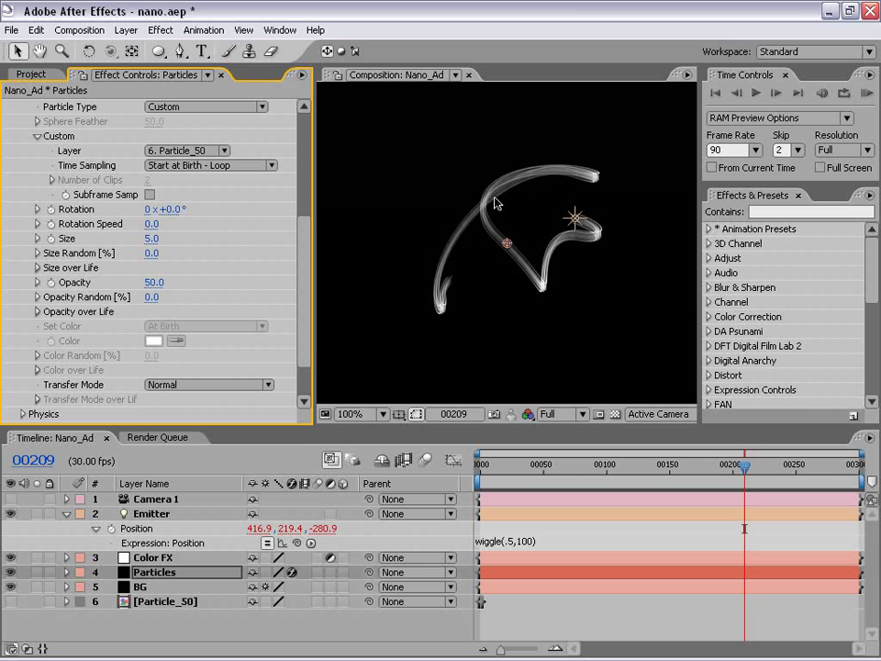
key(period)
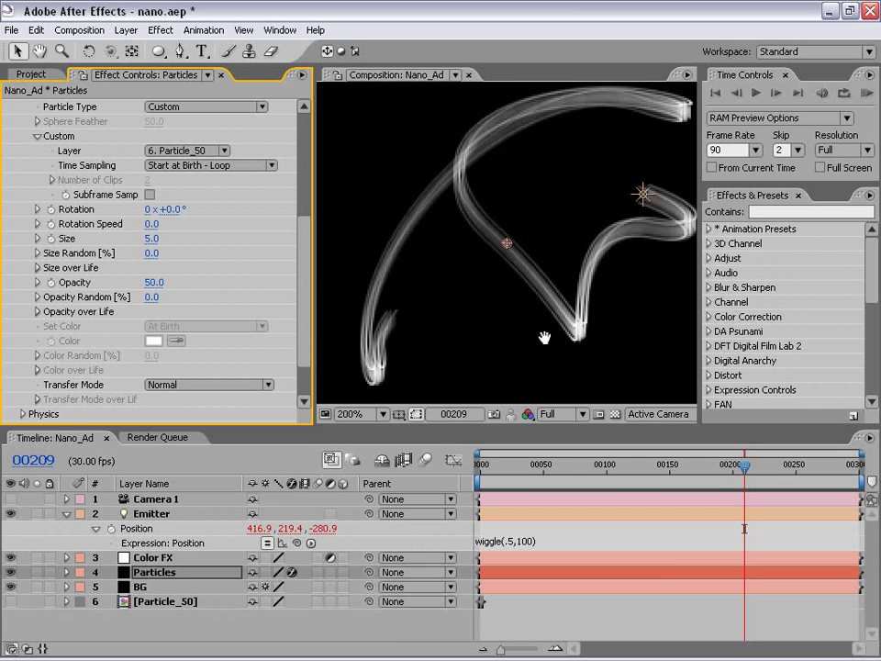
drag(543, 339, 520, 300)
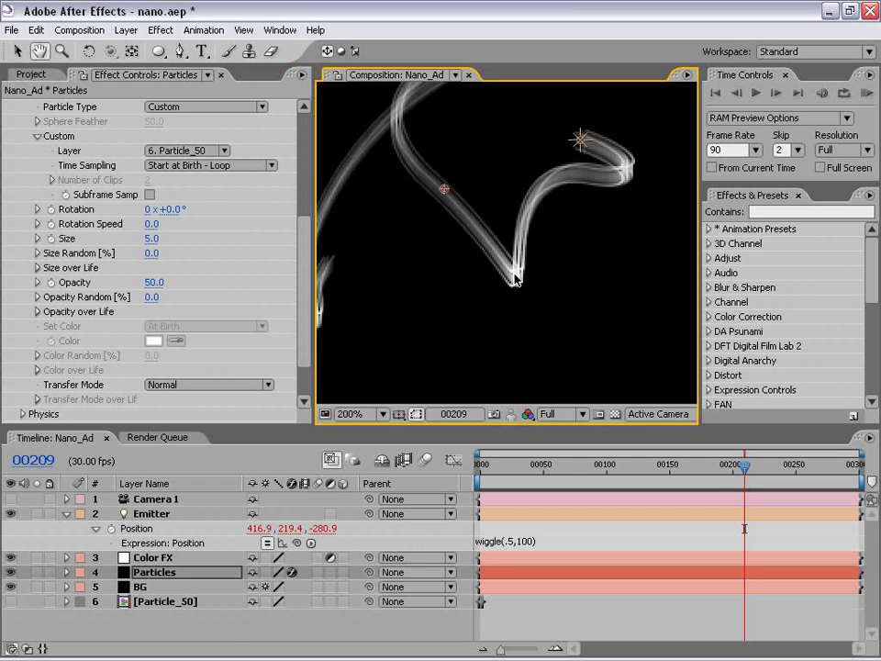
key(comma)
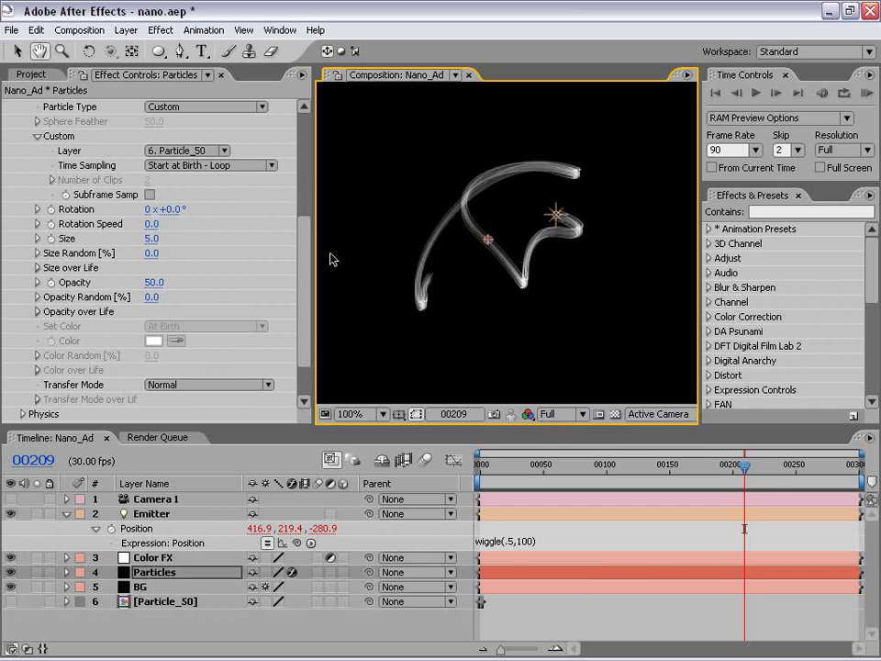
click(489, 365)
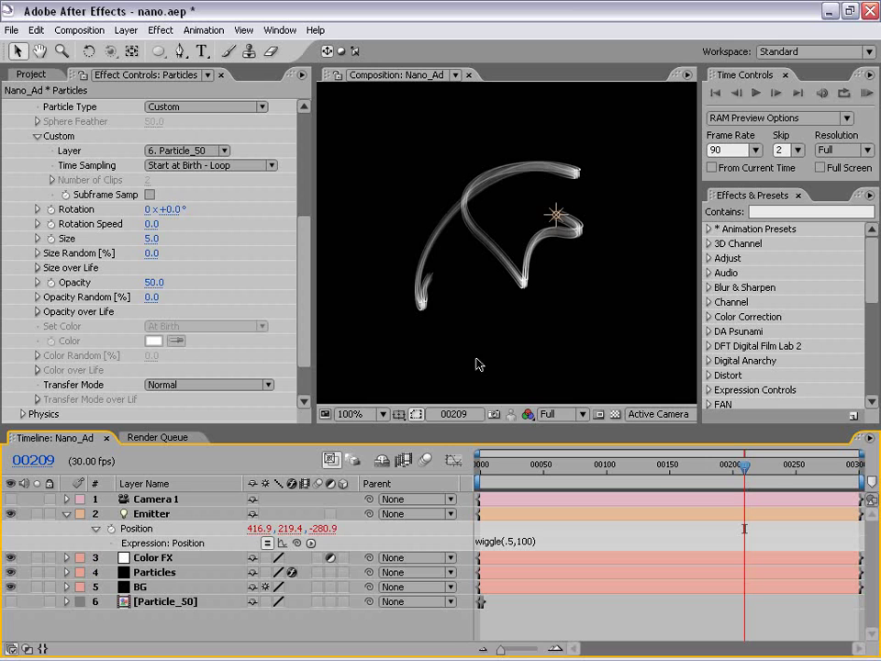
scroll(354, 303, down, 3)
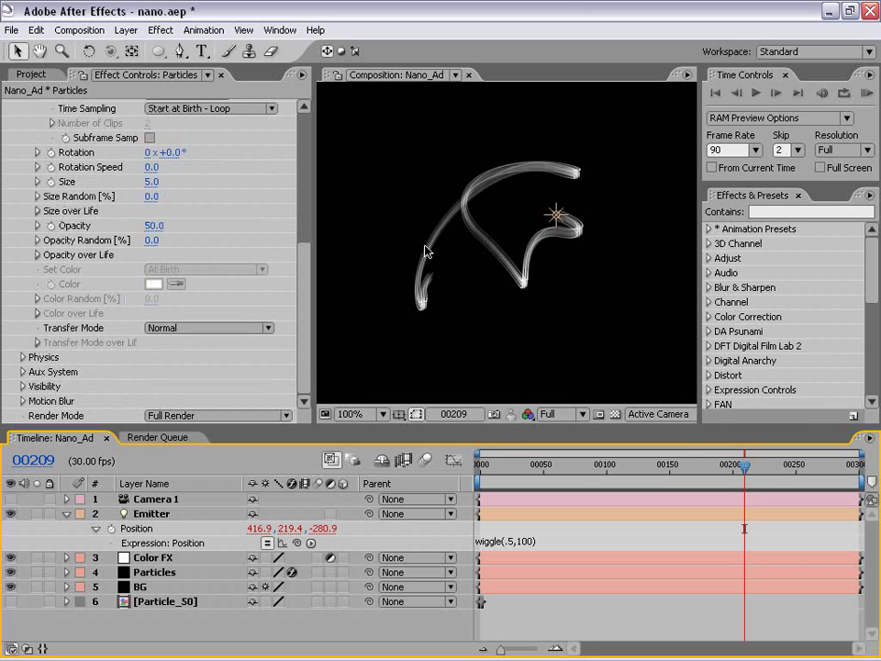
click(135, 558)
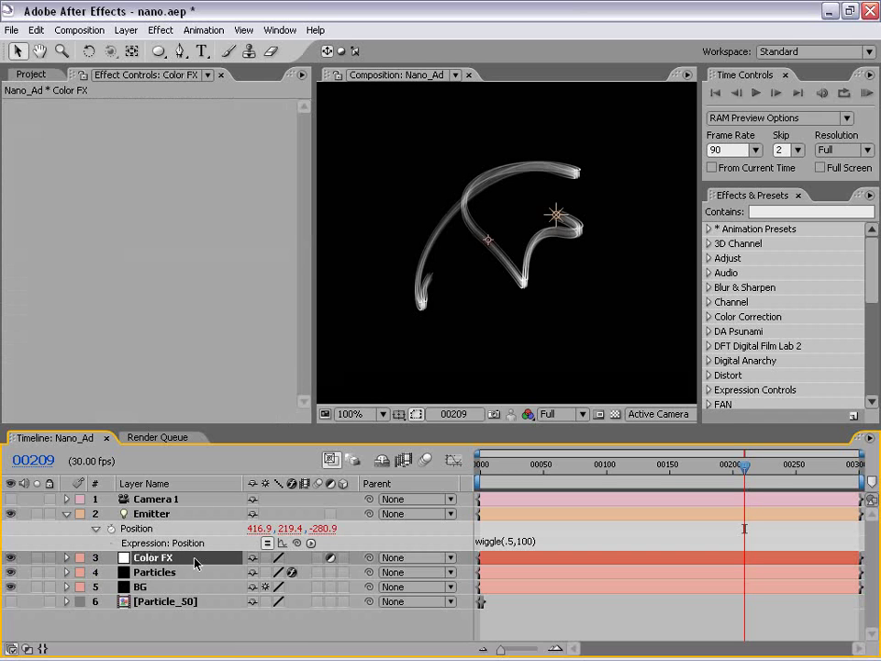
Apply Hue/Saturation to Color FX and colorize it with saturation 43 and hue 198°
click(161, 30)
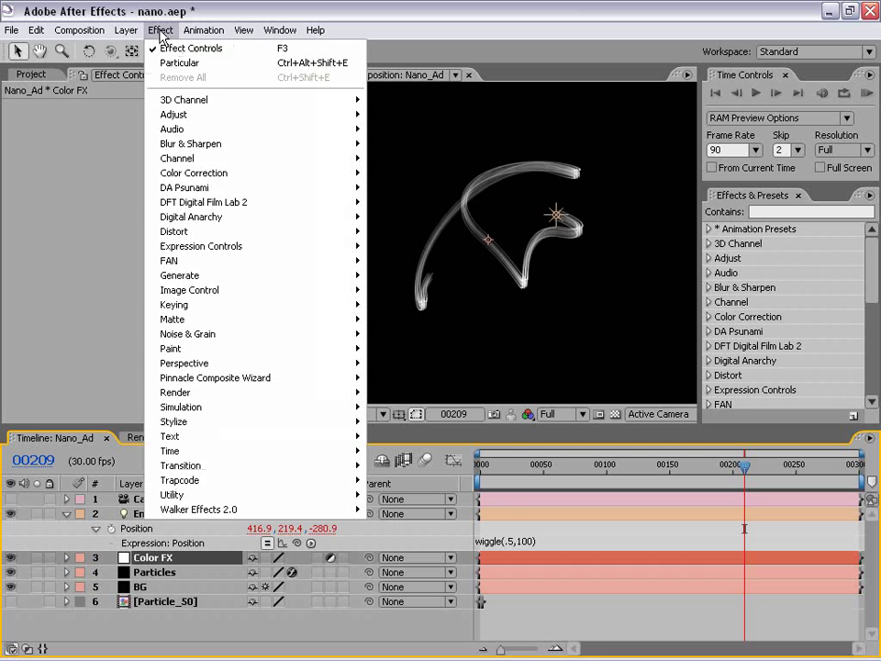
mouse_move(193, 173)
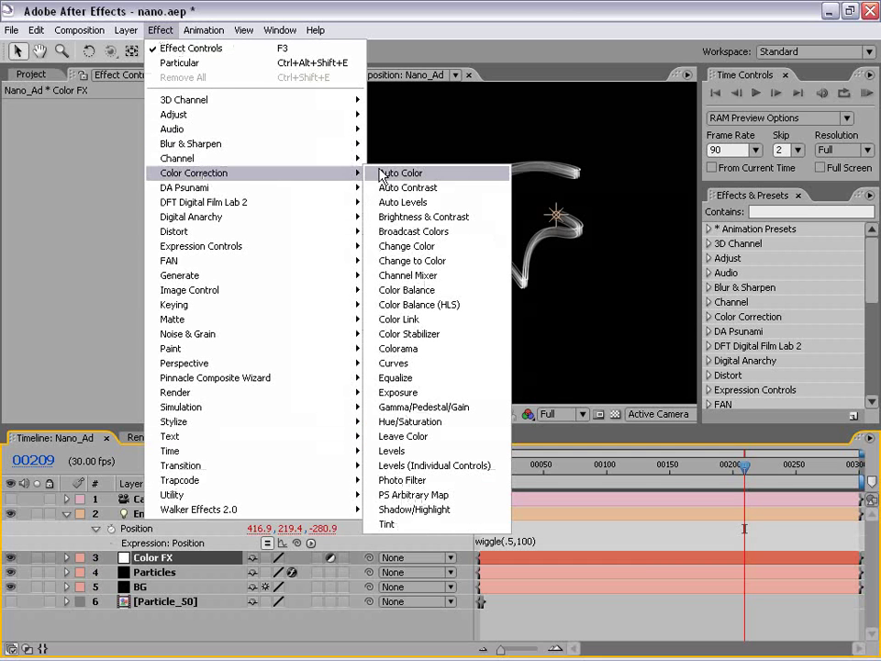
click(431, 423)
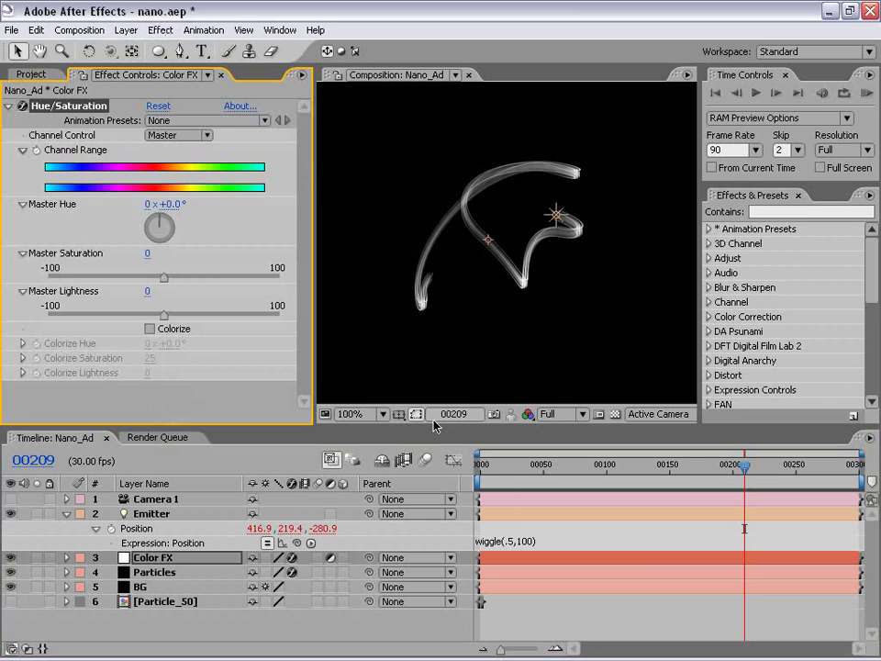
click(150, 328)
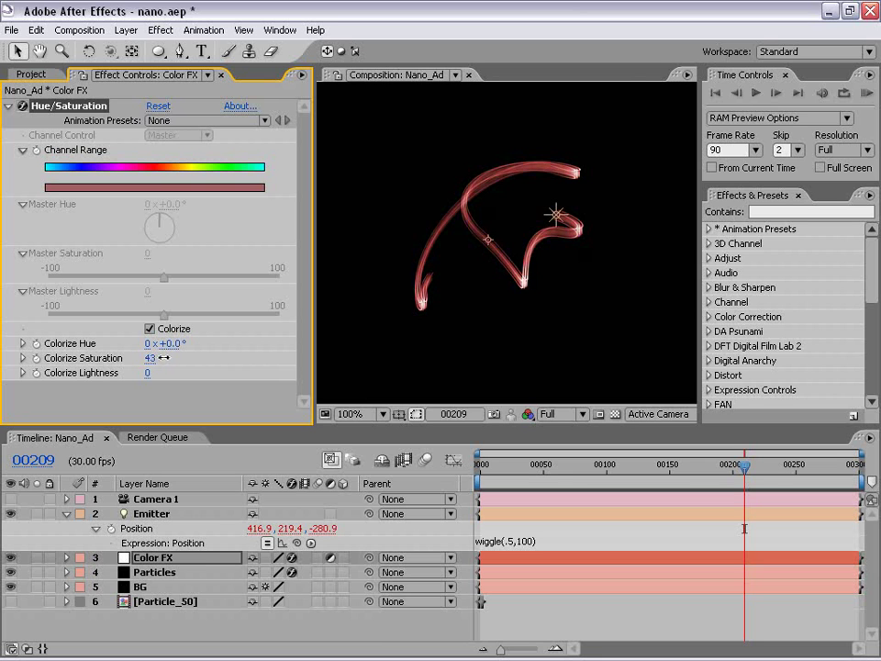
scroll(476, 287, up, 1)
scroll(476, 287, down, 1)
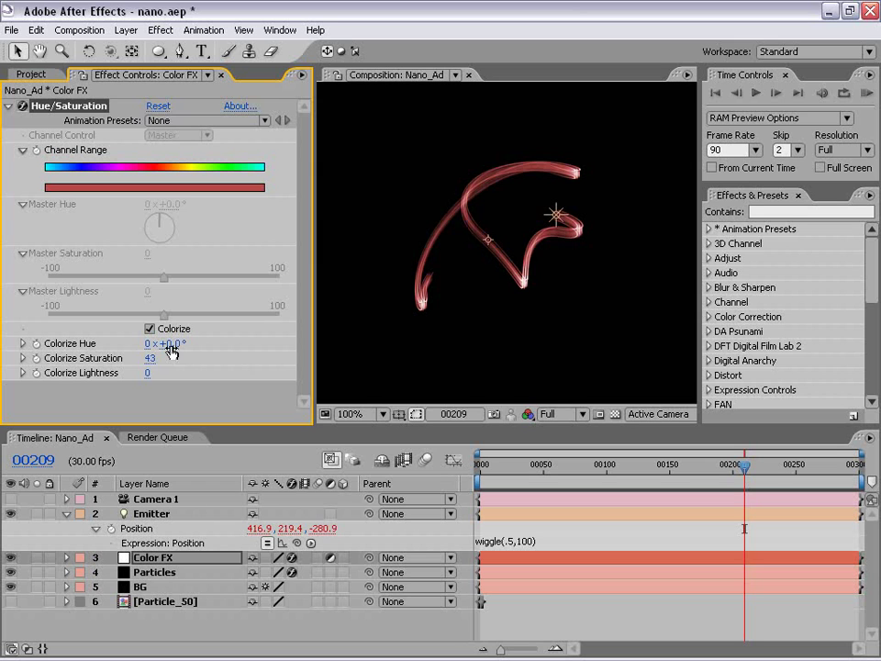
drag(170, 344, 319, 338)
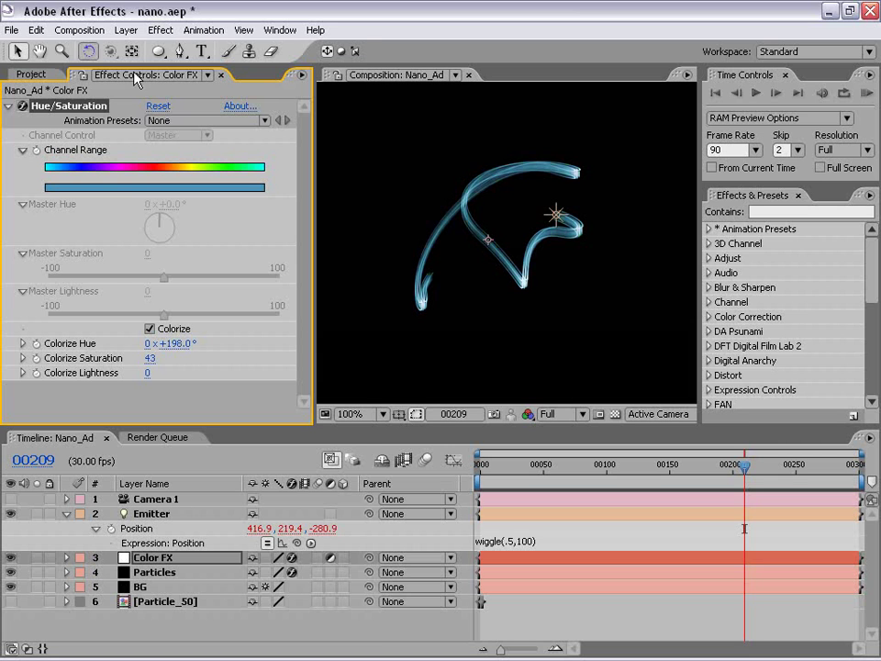
Add a Glow to Color FX with radius 36 and intensity 2.4, and begin editing its threshold
click(162, 33)
mouse_move(174, 421)
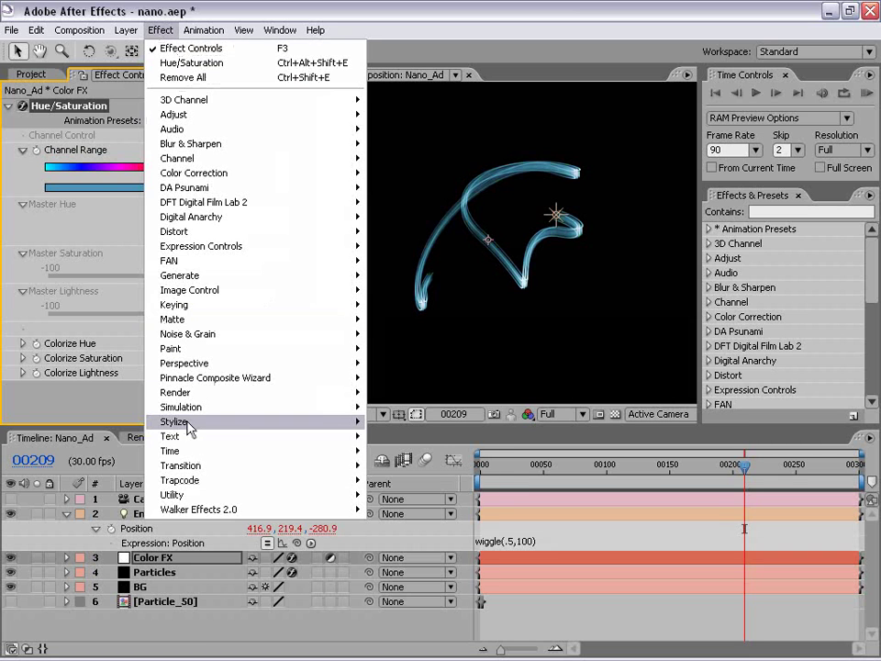
click(390, 304)
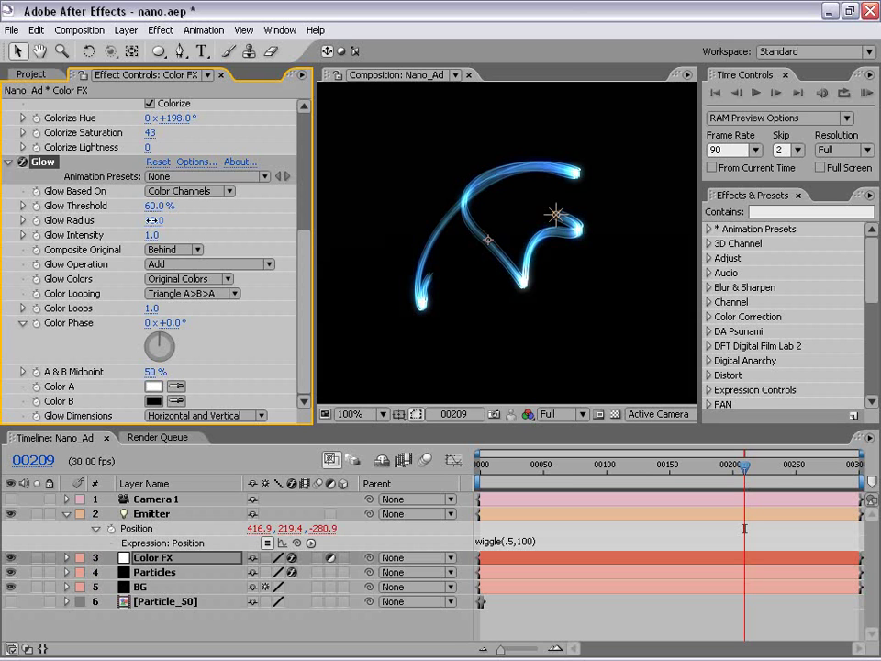
drag(153, 220, 318, 232)
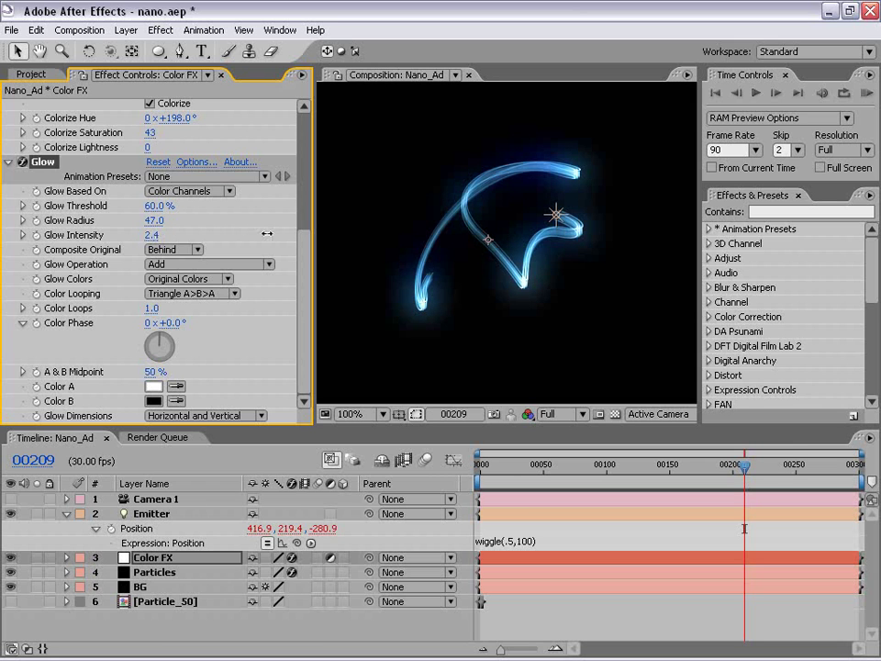
mouse_move(154, 220)
mouse_down()
mouse_move(172, 220)
mouse_move(149, 222)
mouse_up()
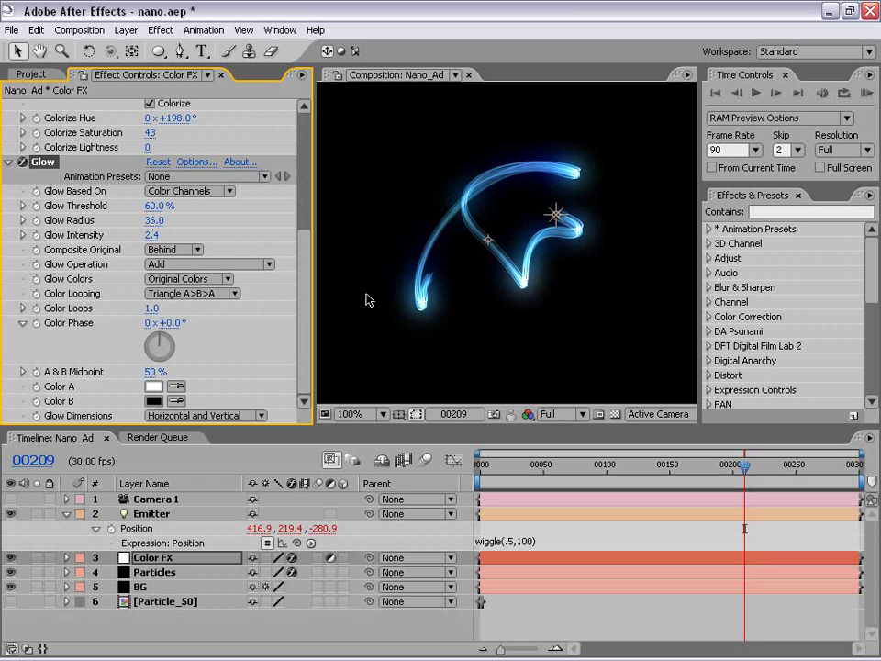
click(158, 206)
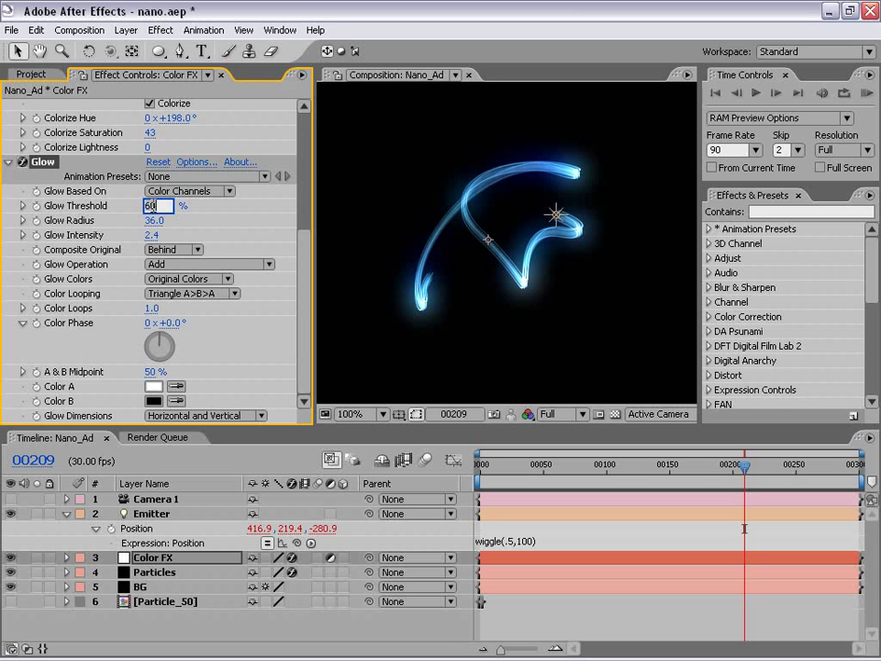
Set Glow Threshold to 90% and reveal Camera 1's Position and Point of Interest
text(90)
key(Return)
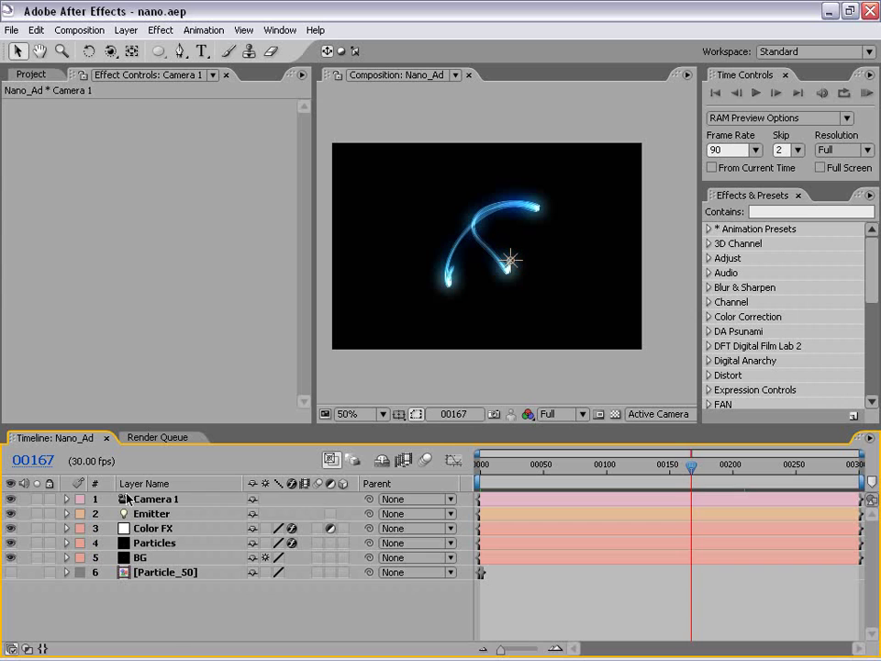
click(63, 503)
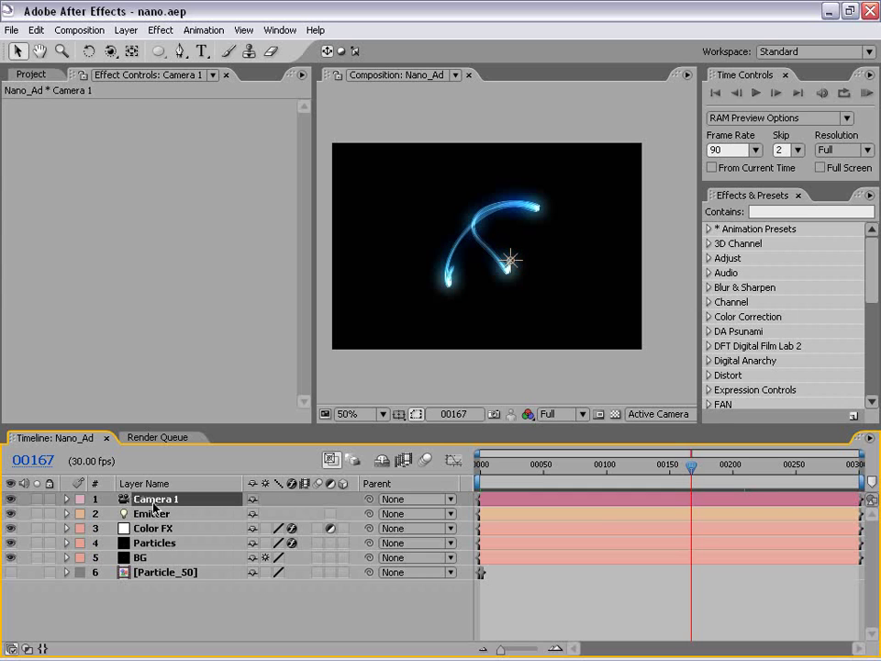
key(p)
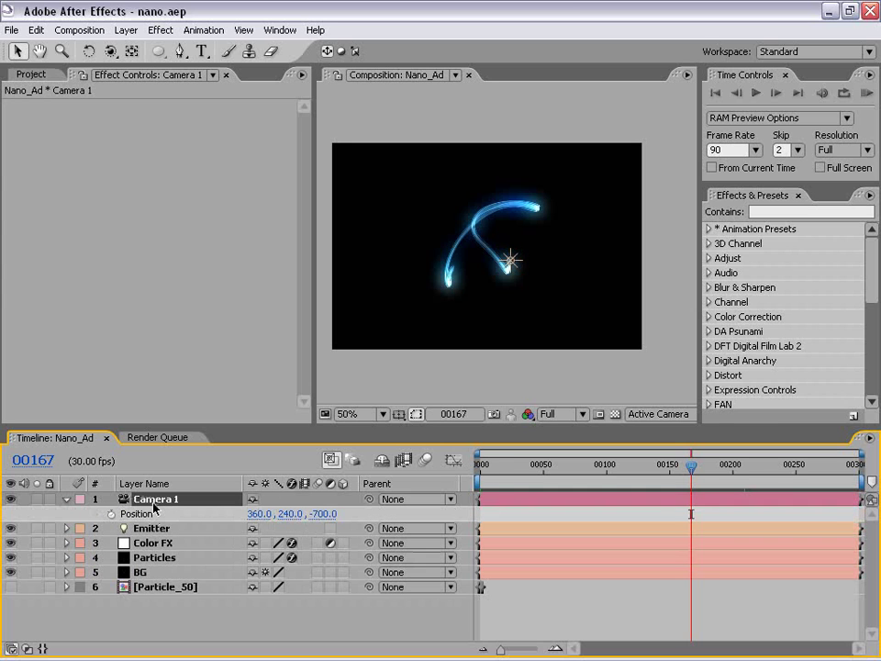
key(shift+a)
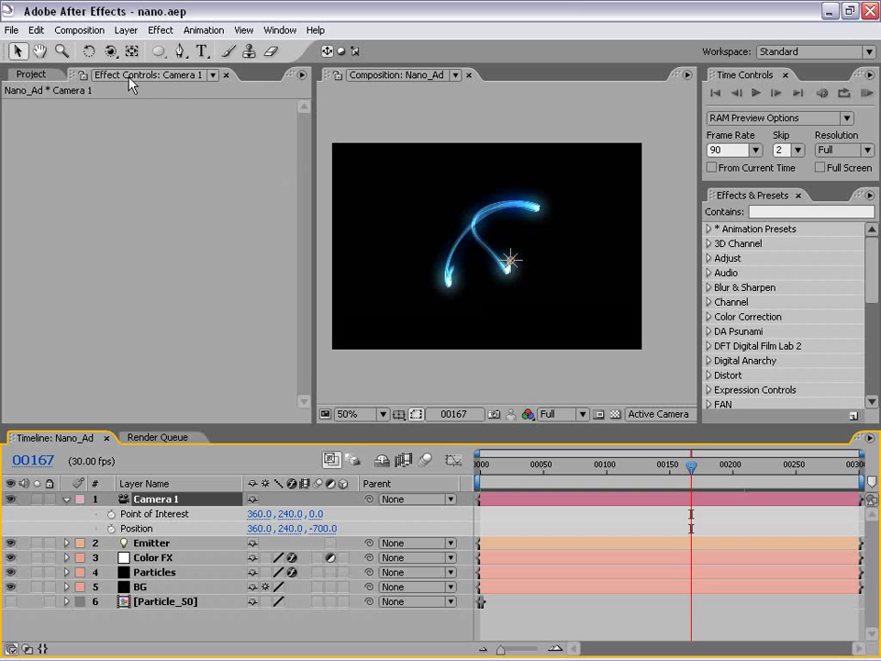
Dolly Camera 1 closer to the trails with the Track Z camera tool
click(110, 52)
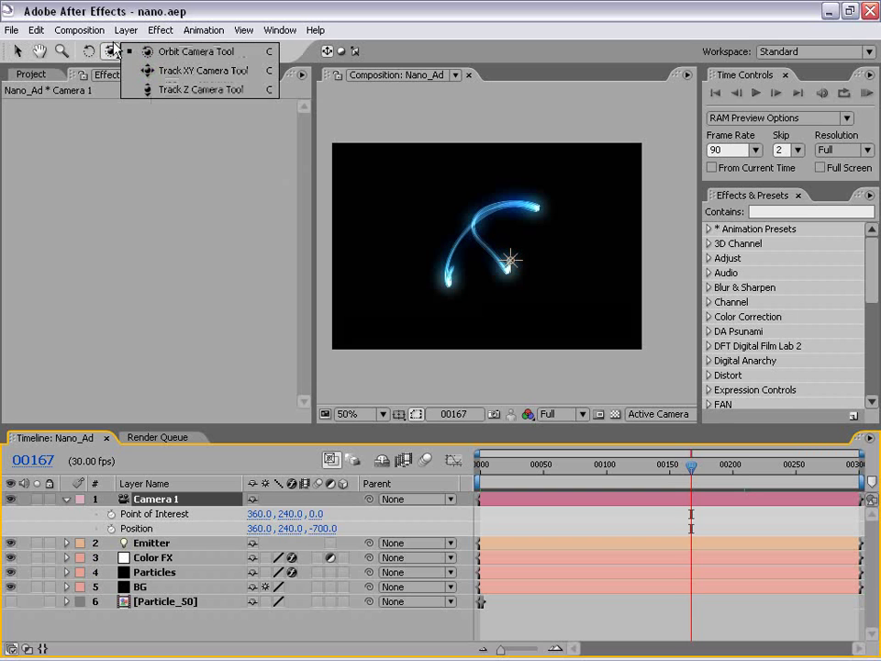
click(84, 44)
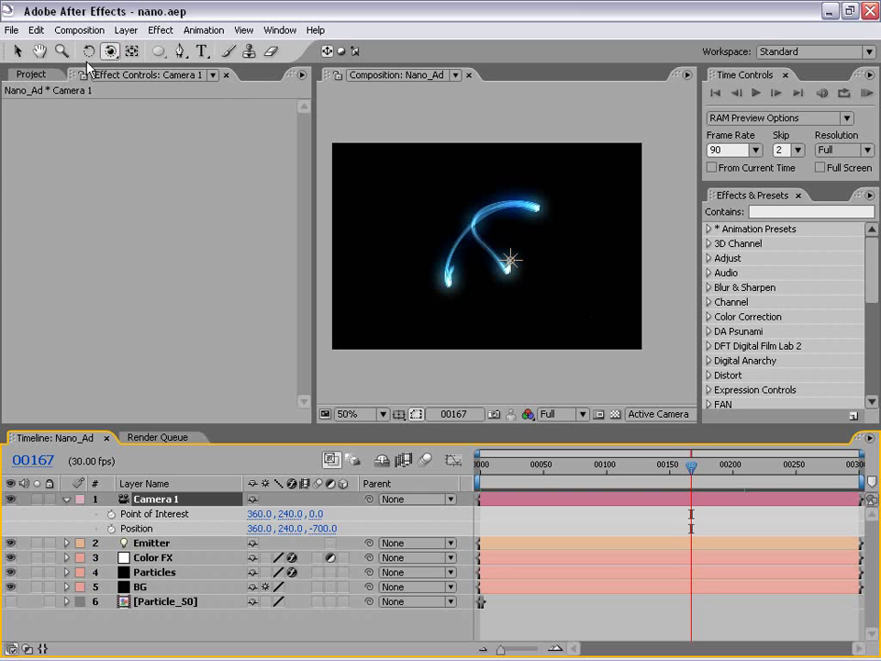
click(111, 52)
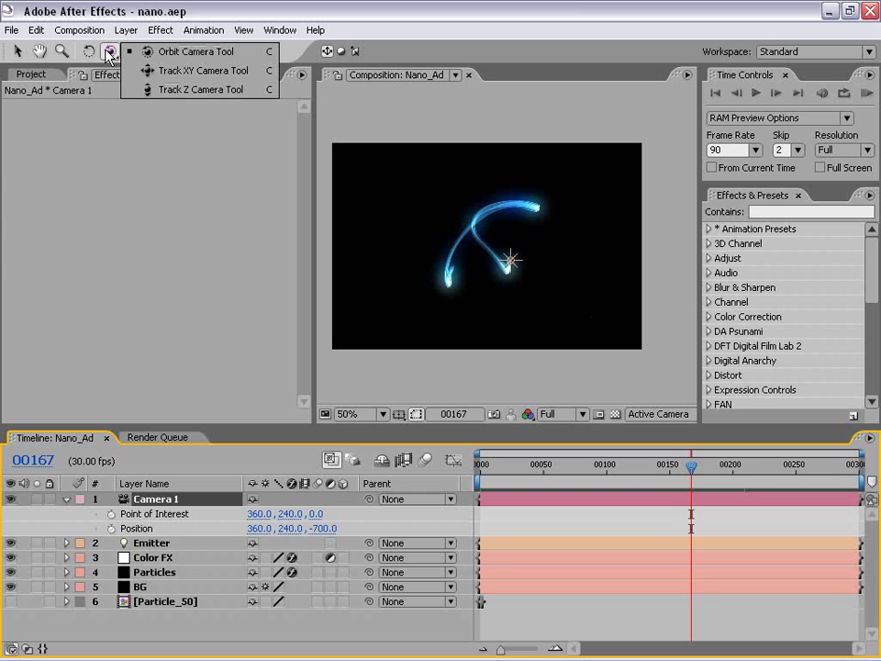
click(161, 90)
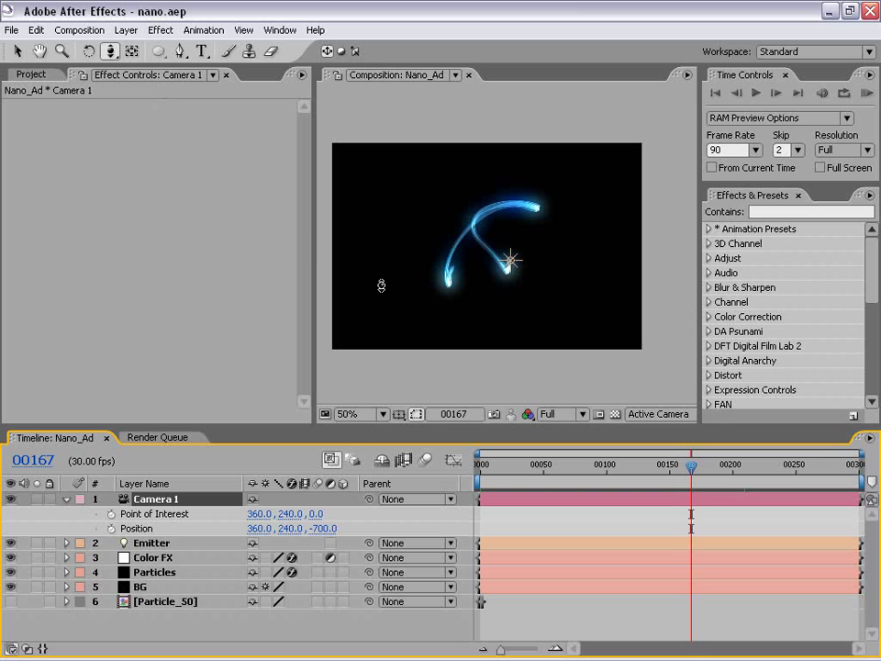
mouse_move(492, 275)
mouse_down()
mouse_move(492, 221)
mouse_move(487, 227)
mouse_up()
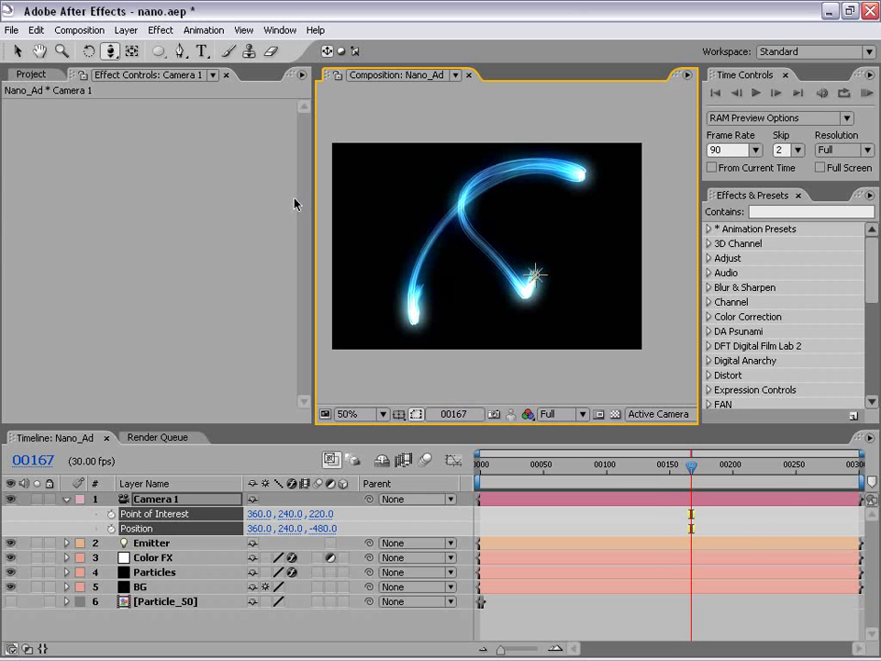
Try orbiting the camera, then undo the orbit and return to the Selection tool
click(108, 53)
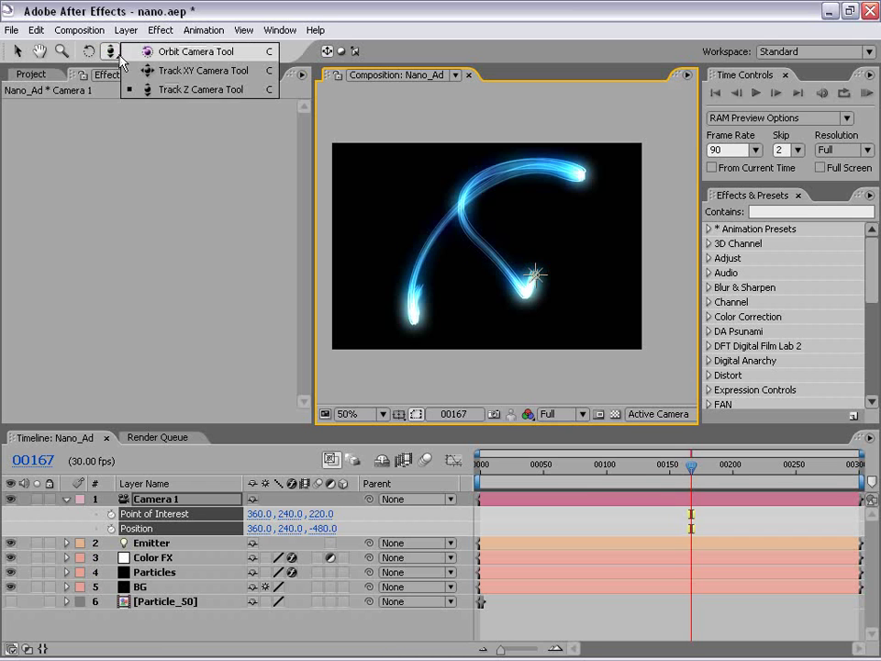
drag(110, 52, 156, 53)
mouse_move(493, 246)
mouse_down()
mouse_move(499, 225)
mouse_move(486, 216)
mouse_up()
key(ctrl+z)
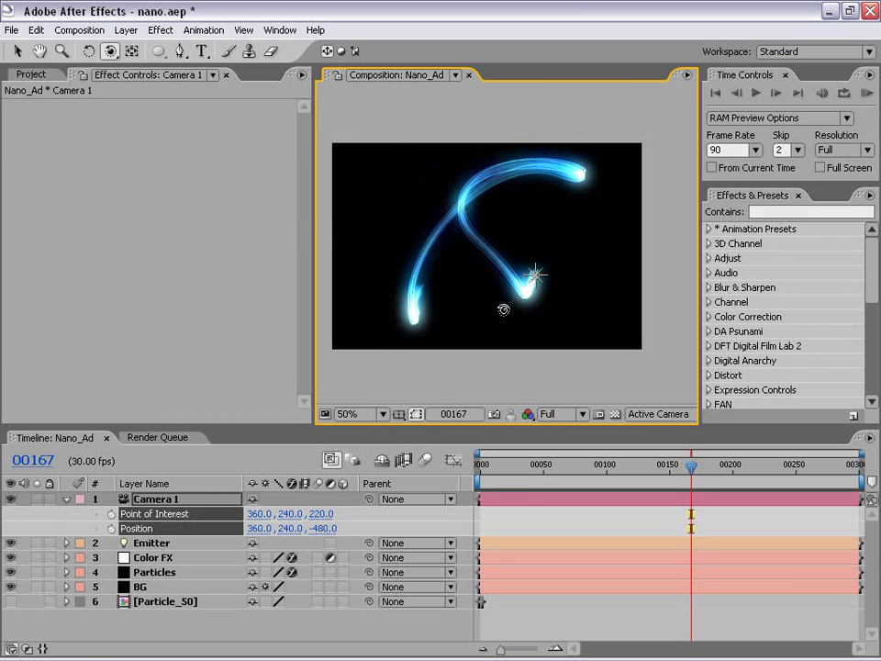
key(v)
Widen the Composition panel and recentre the frame at half zoom
key(comma)
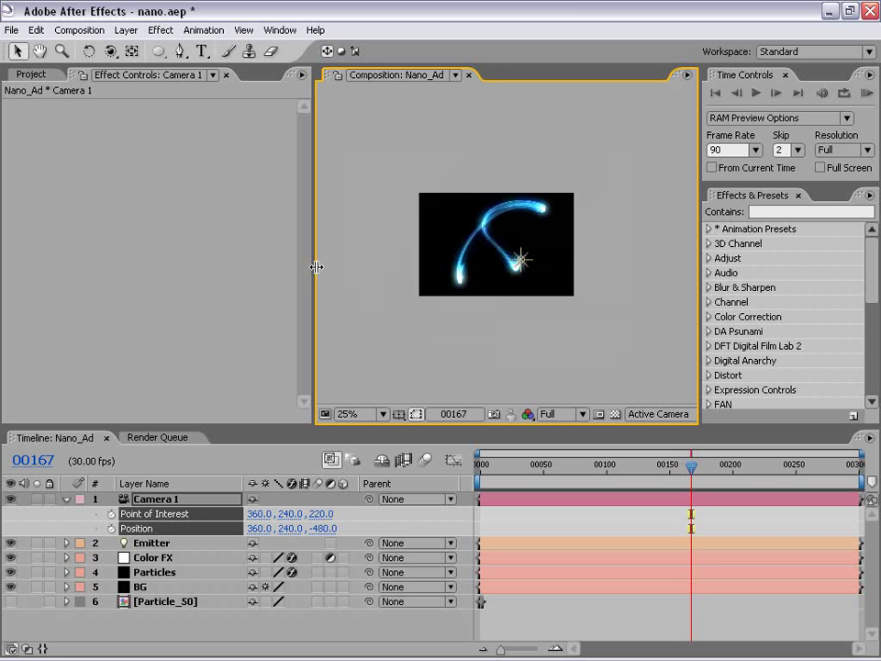
drag(298, 267, 220, 267)
key(period)
drag(506, 297, 470, 274)
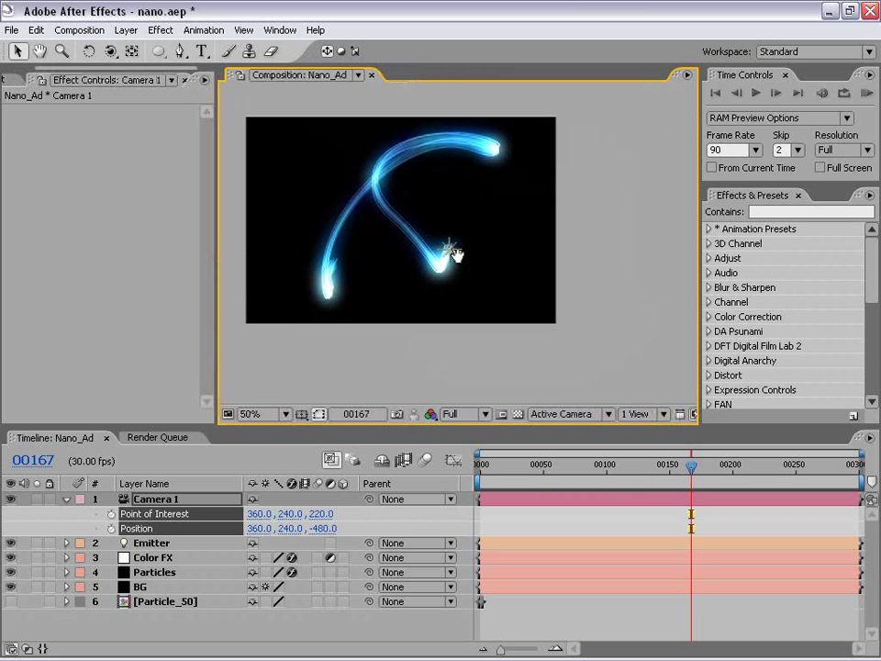
click(449, 247)
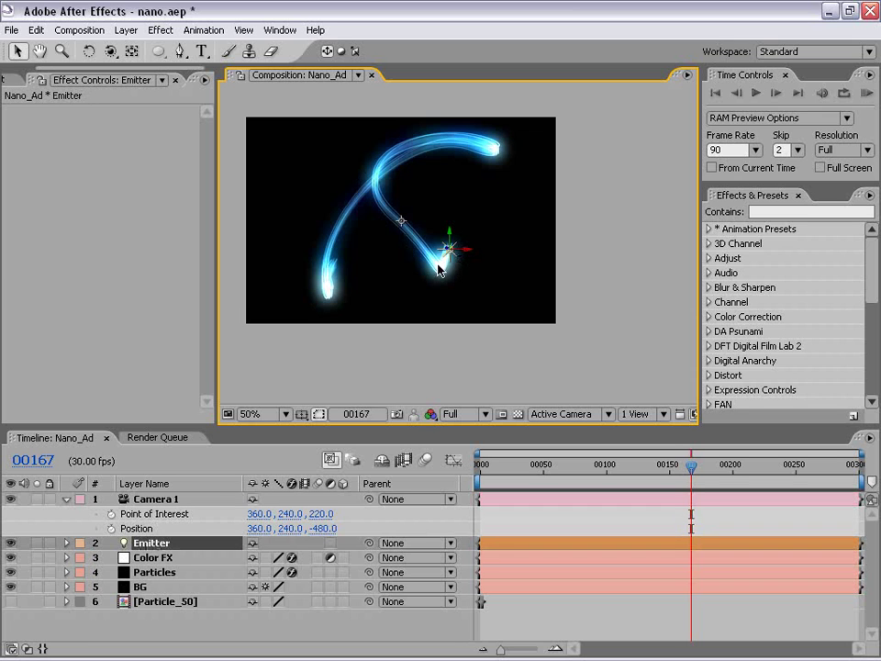
In Top view, drag Camera 1's point of interest to 368, 240, -280
click(554, 414)
click(566, 507)
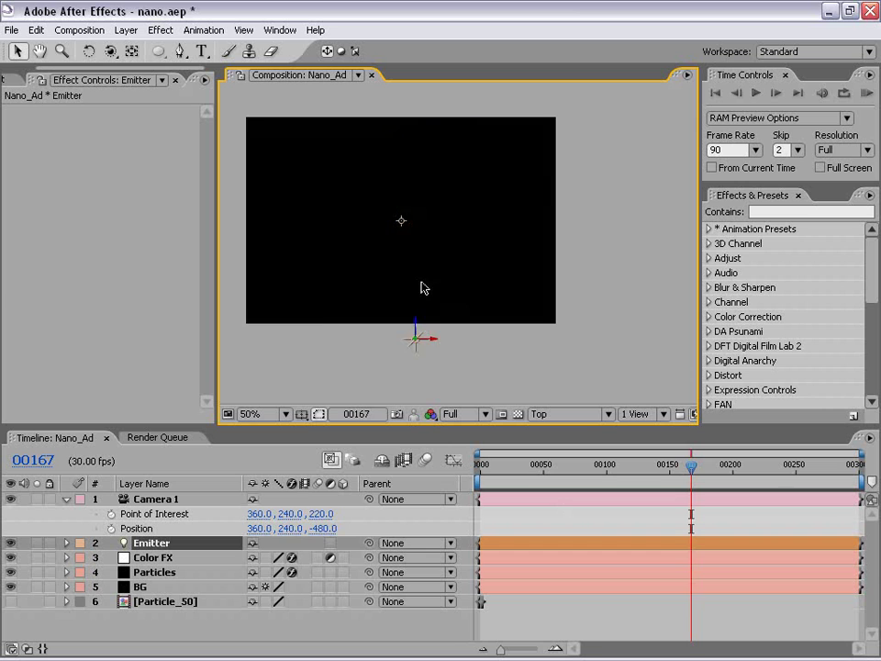
key(comma)
click(163, 500)
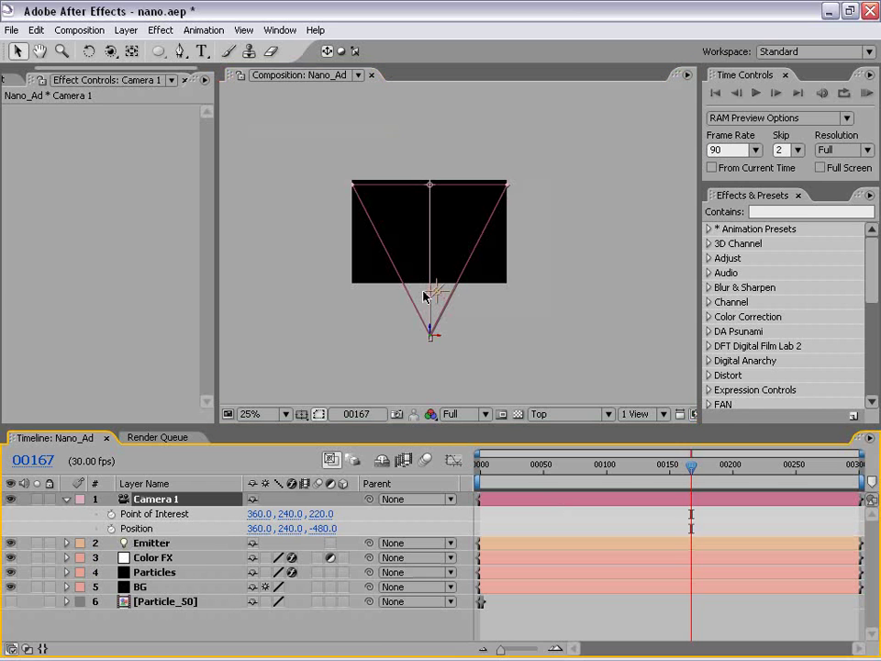
drag(430, 182, 435, 280)
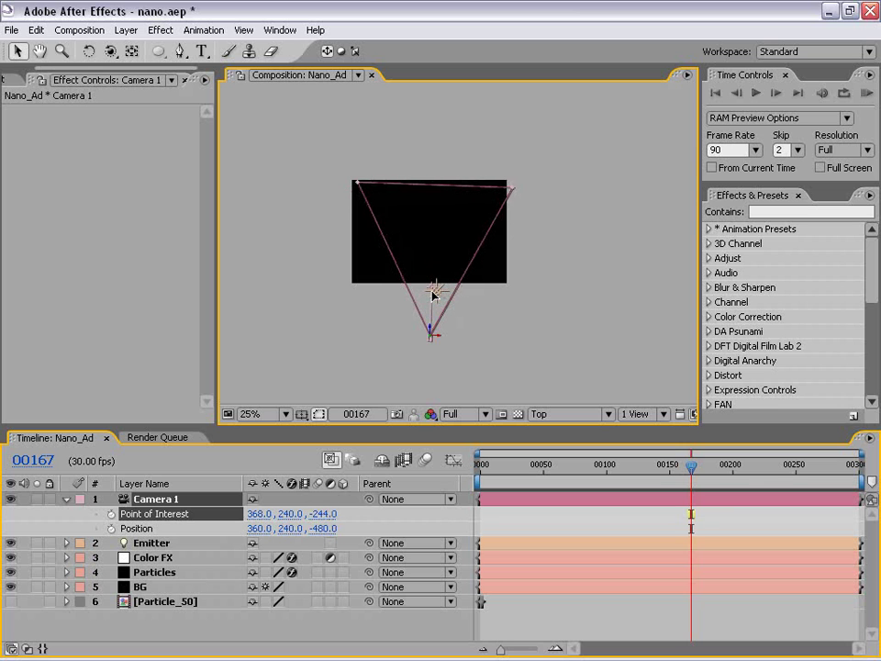
drag(435, 281, 436, 292)
Reselect the camera and switch the viewer back to Active Camera, centring the frame
scroll(460, 328, up, 4)
drag(458, 336, 436, 193)
scroll(407, 281, down, 2)
click(410, 265)
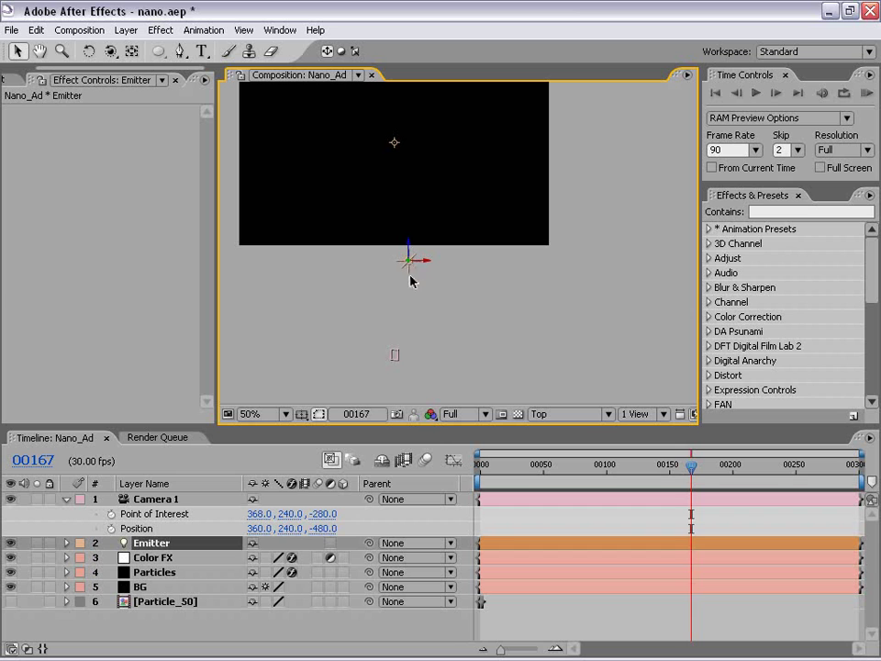
click(401, 356)
click(392, 354)
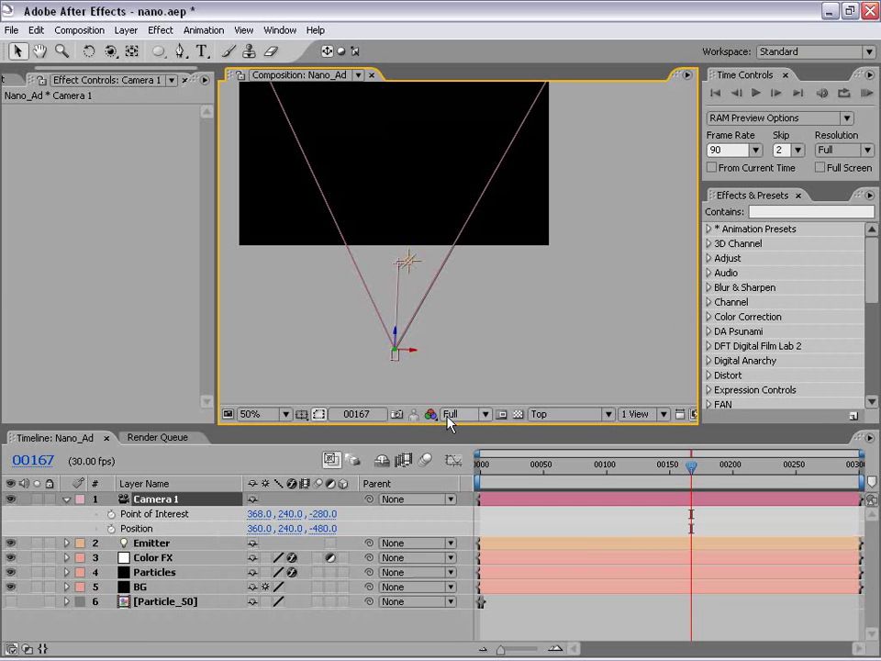
click(569, 414)
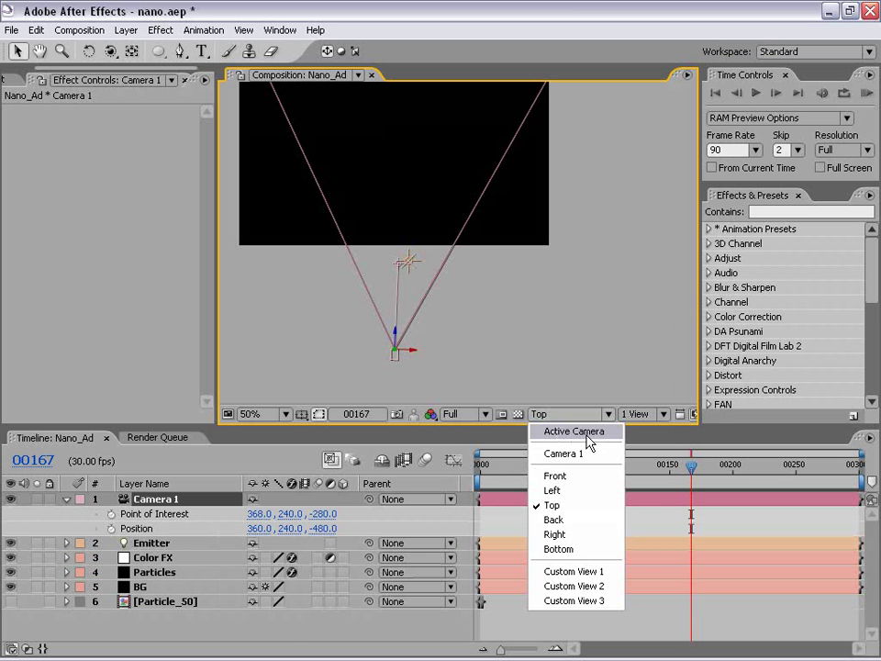
click(588, 441)
drag(412, 191, 459, 272)
Orbit Camera 1 to 216.4, 247.0, -410.5, zoom to 100%, and show Particles' effect settings
click(110, 52)
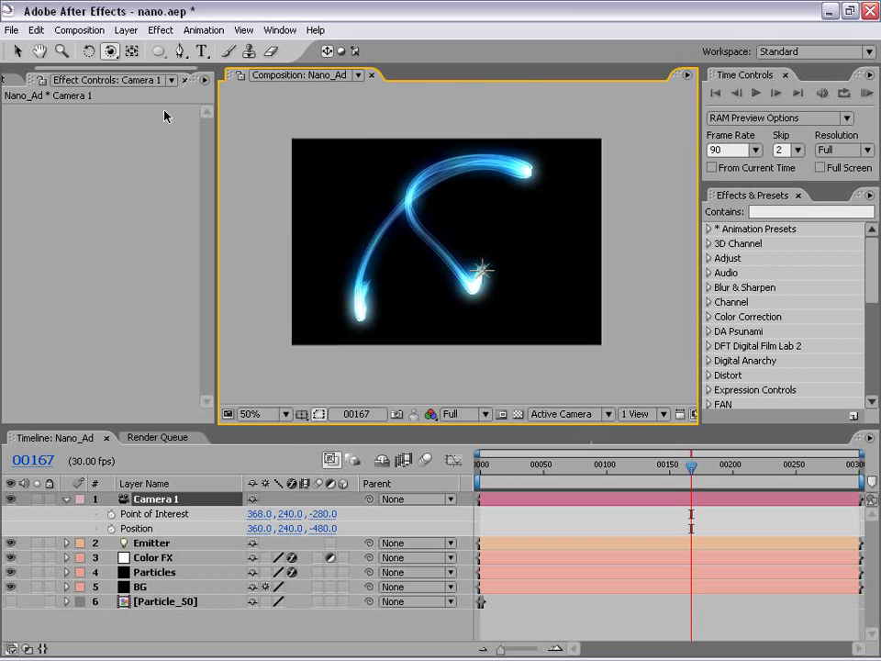
mouse_move(424, 251)
mouse_down()
mouse_move(466, 249)
mouse_move(501, 234)
mouse_move(511, 206)
mouse_move(506, 176)
mouse_move(467, 151)
mouse_move(433, 194)
mouse_move(436, 253)
mouse_move(477, 262)
mouse_move(432, 246)
mouse_move(489, 258)
mouse_move(498, 178)
mouse_move(513, 167)
mouse_move(531, 203)
mouse_move(530, 185)
mouse_move(423, 201)
mouse_move(419, 233)
mouse_up()
key(.)
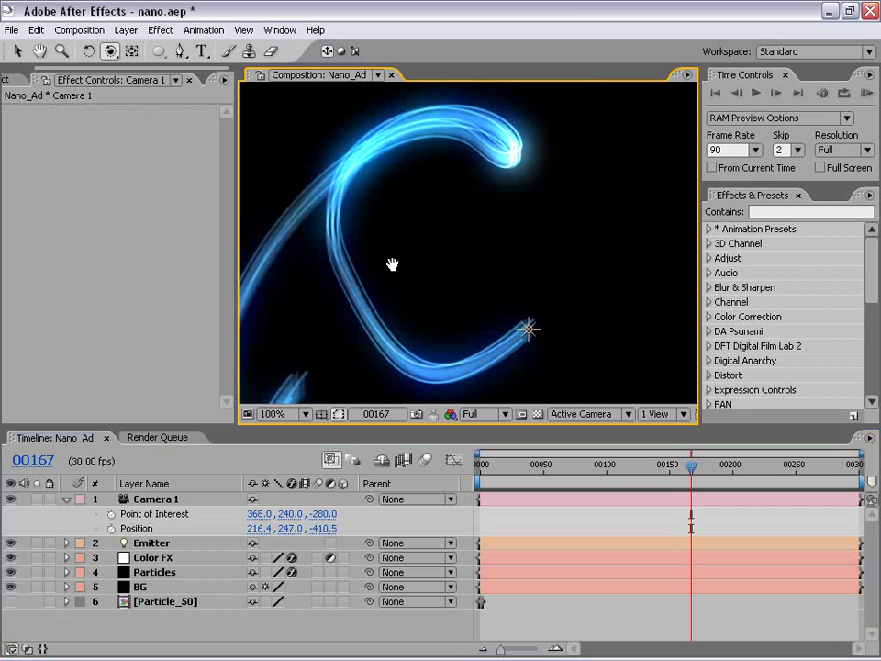
drag(342, 238, 399, 191)
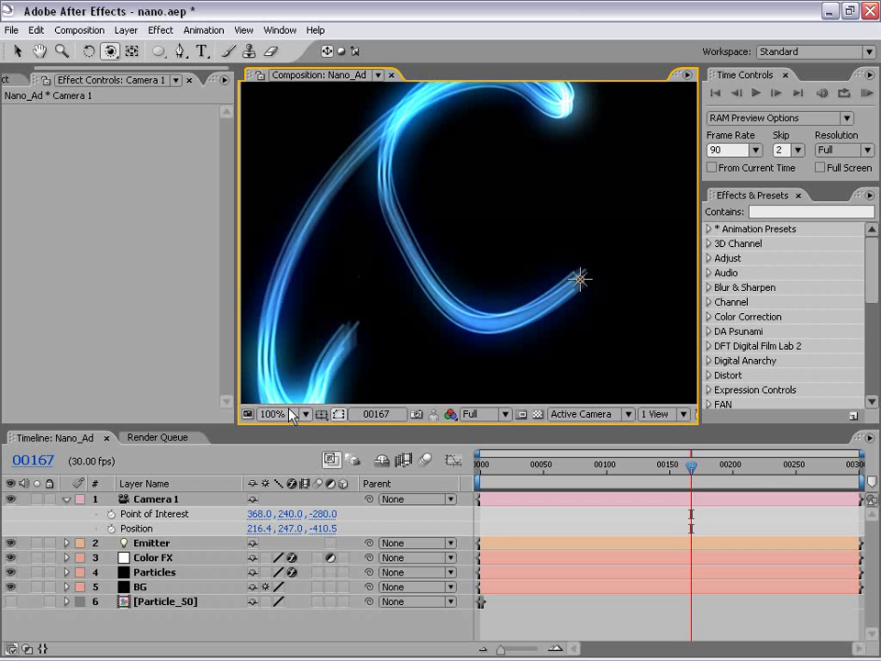
click(156, 574)
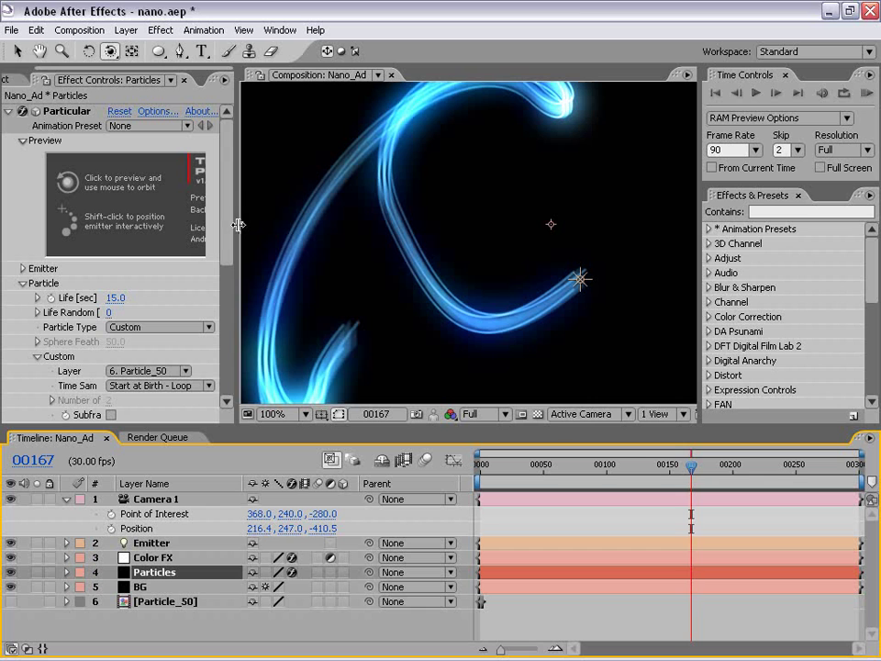
Change Particular's Render Mode from Full Render to Motion Preview
drag(238, 225, 342, 225)
drag(345, 181, 344, 332)
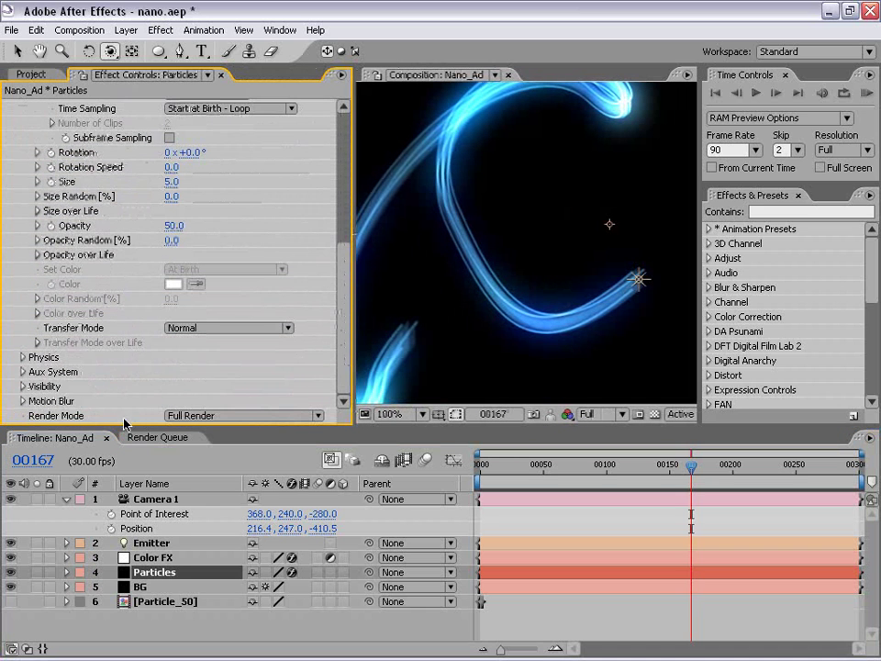
click(229, 416)
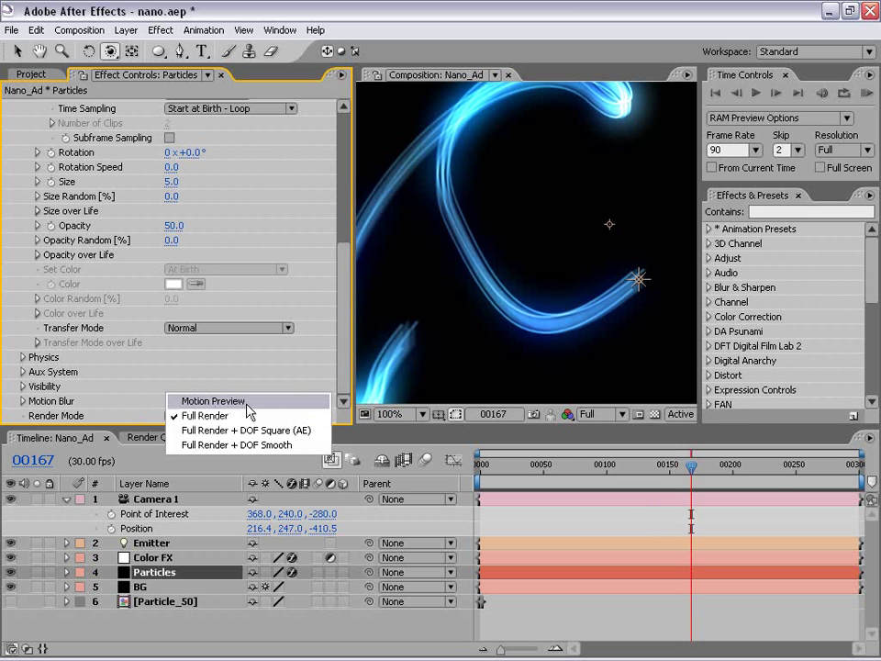
click(246, 402)
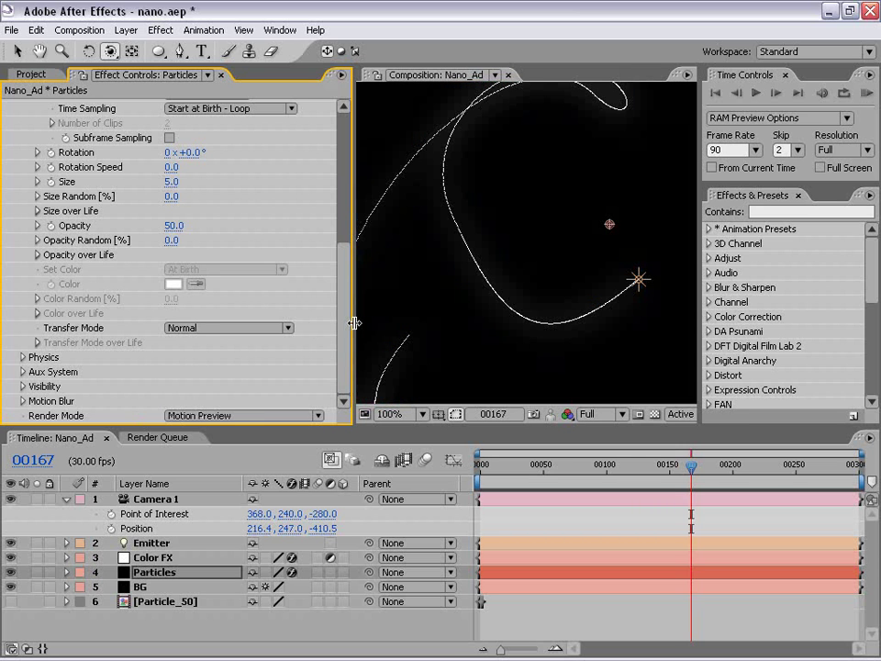
mouse_move(354, 323)
mouse_down()
mouse_move(288, 323)
mouse_move(264, 163)
mouse_up()
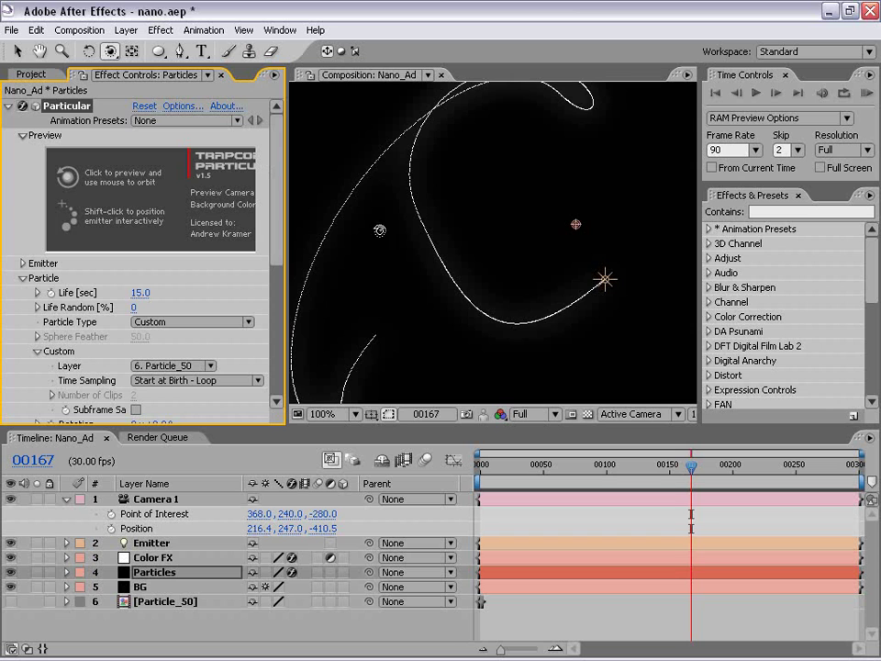
key(comma)
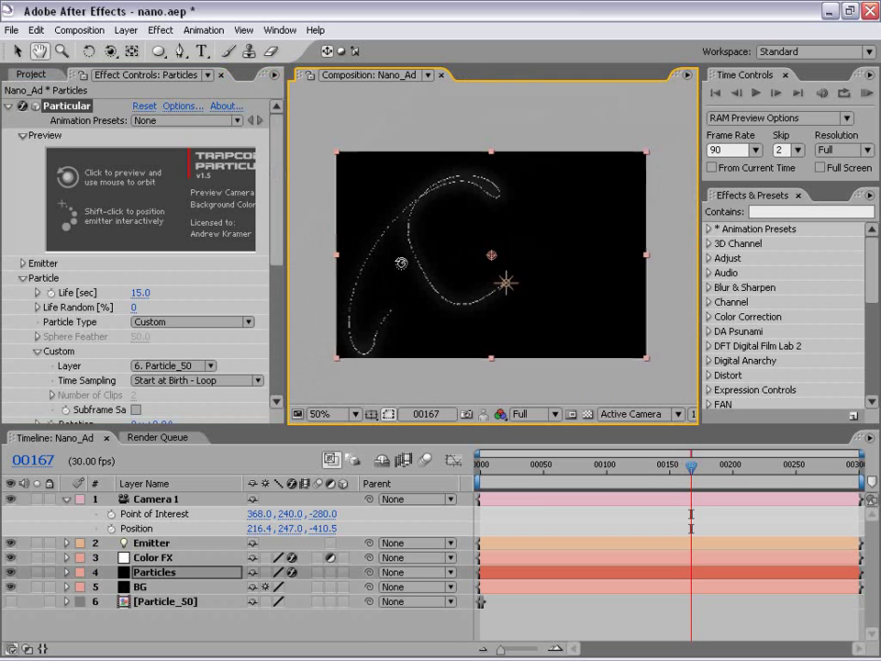
mouse_move(706, 477)
mouse_down()
mouse_move(466, 486)
mouse_move(542, 465)
mouse_move(731, 465)
mouse_up()
key(c)
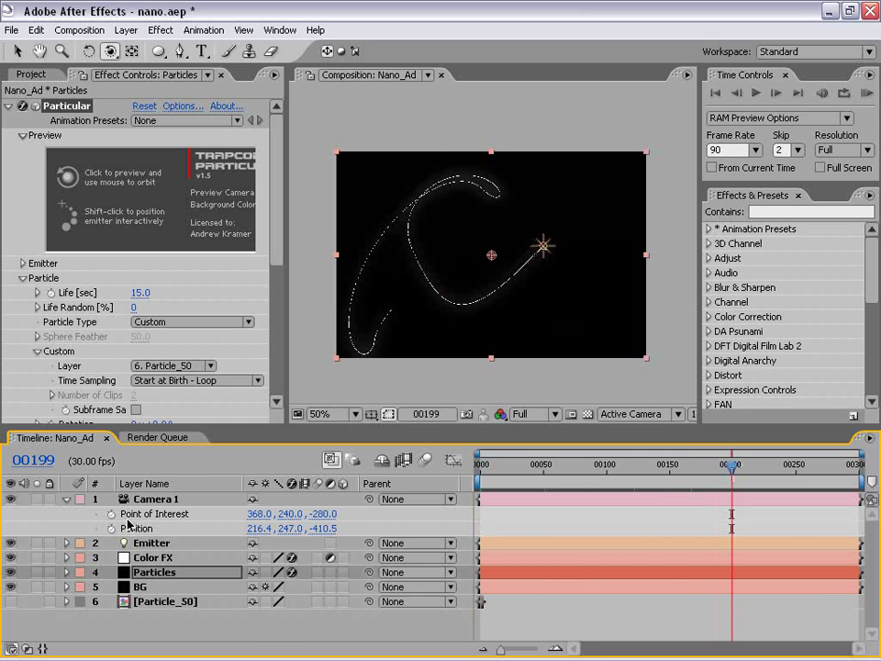
Hide Color FX and set starting Point of Interest and Position keyframes at frame 0
click(153, 557)
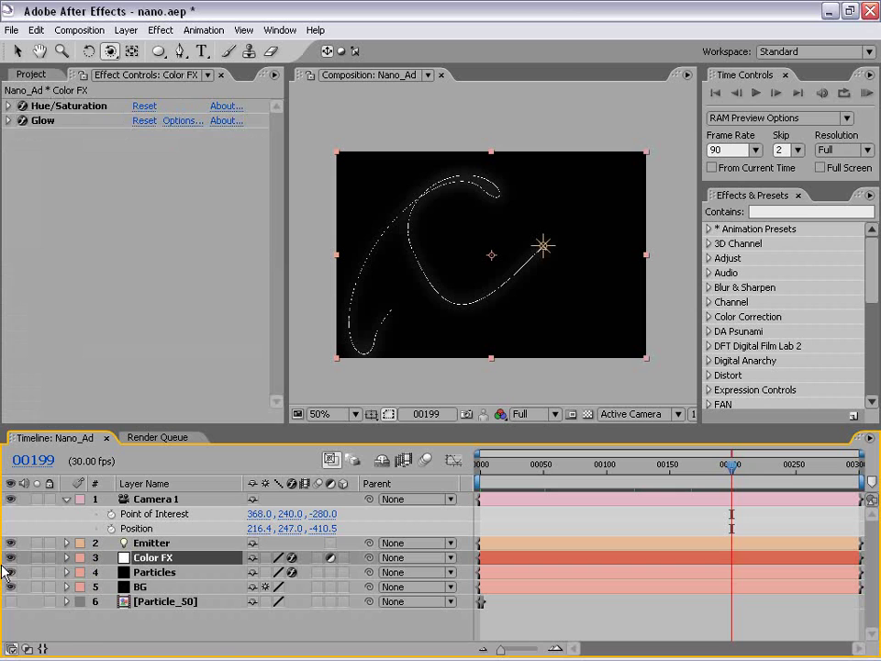
click(11, 557)
key(grave)
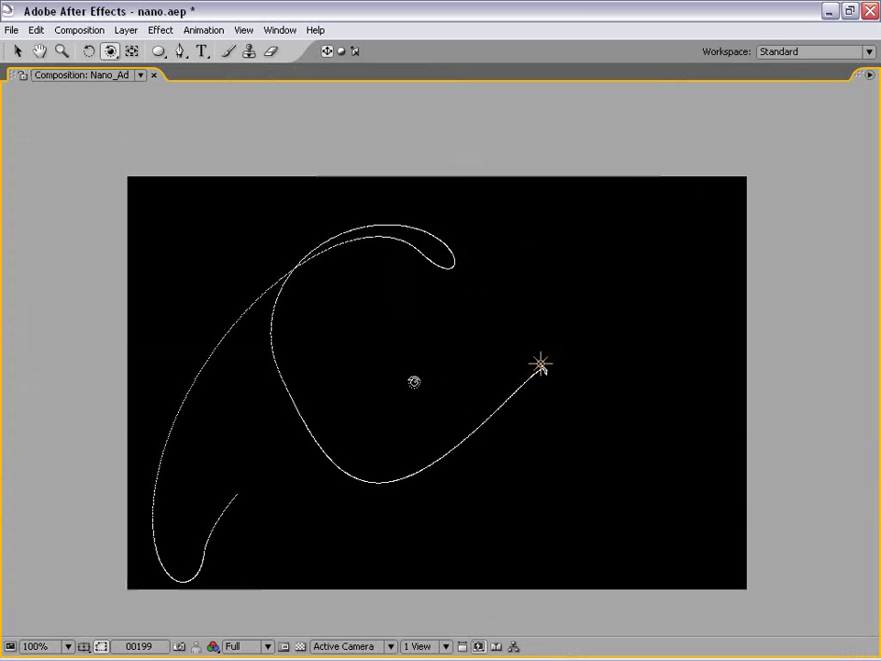
key(grave)
drag(535, 465, 293, 478)
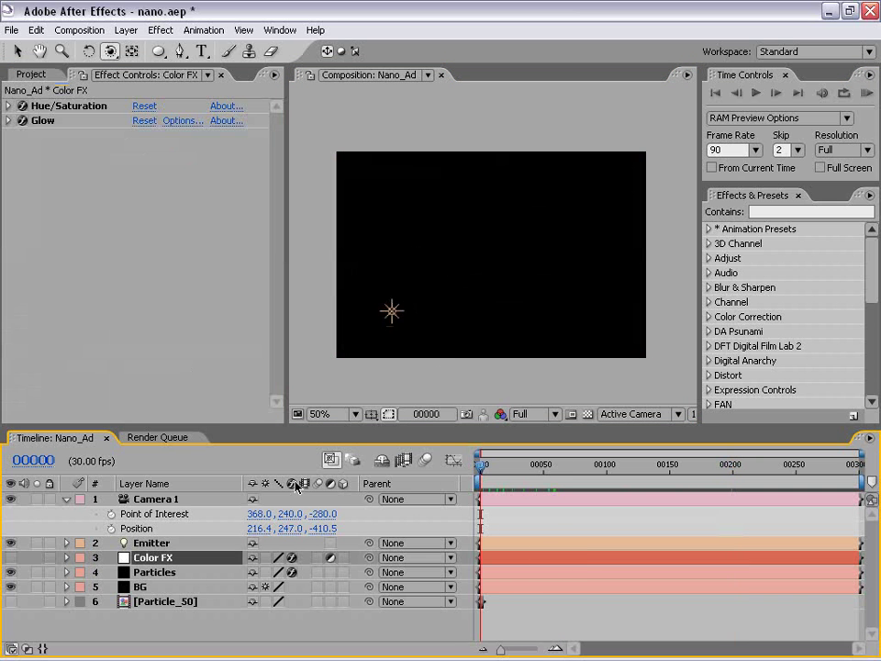
click(111, 515)
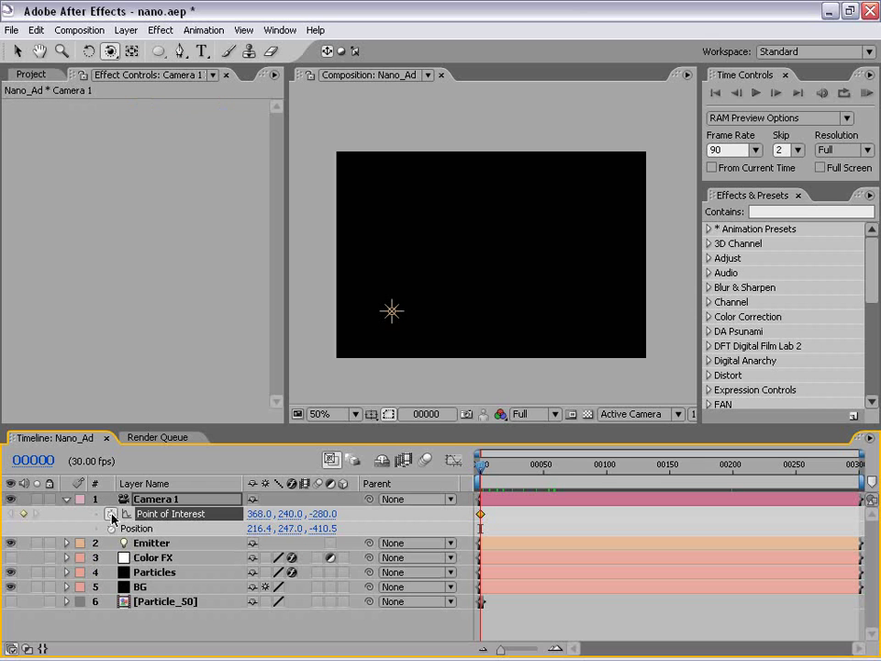
click(111, 528)
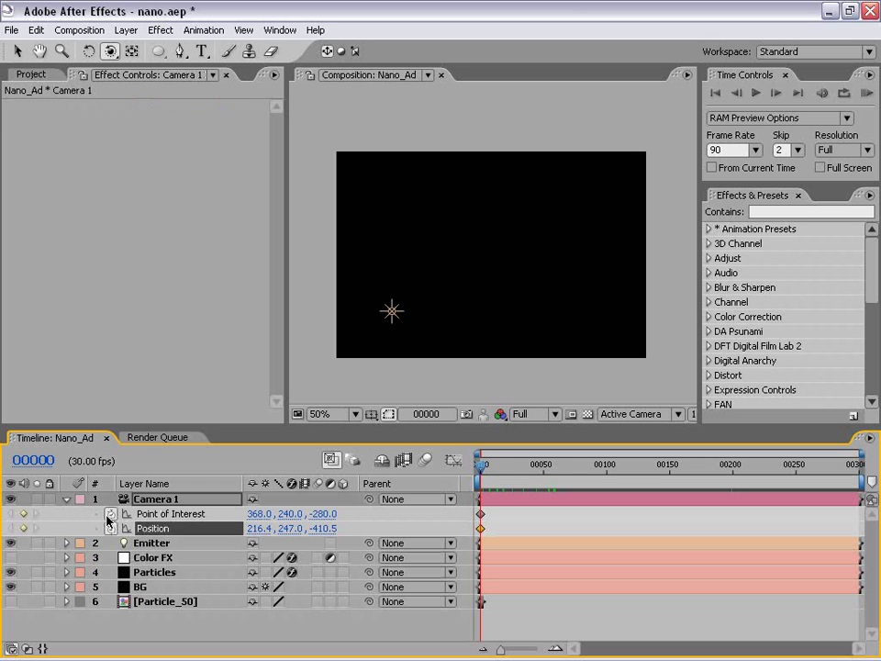
At frame 160, orbit, pan and dolly the camera to key its middle position
mouse_move(483, 472)
mouse_down()
mouse_move(713, 470)
mouse_move(683, 470)
mouse_up()
mouse_move(498, 269)
mouse_down()
mouse_move(447, 265)
mouse_move(409, 157)
mouse_move(500, 307)
mouse_move(458, 244)
mouse_move(468, 255)
mouse_up()
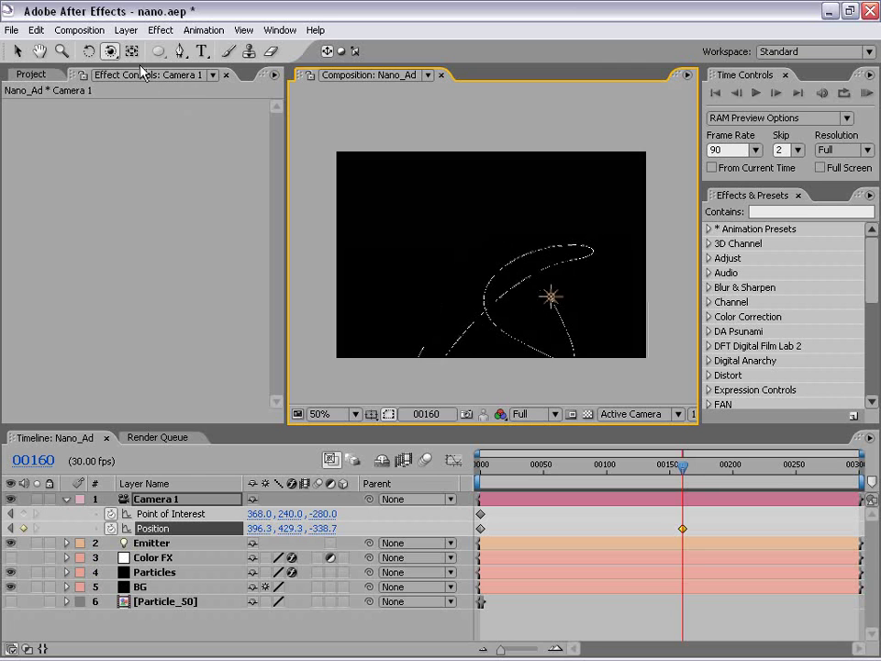
drag(111, 51, 181, 78)
mouse_move(521, 294)
mouse_down()
mouse_move(511, 269)
mouse_move(536, 289)
mouse_up()
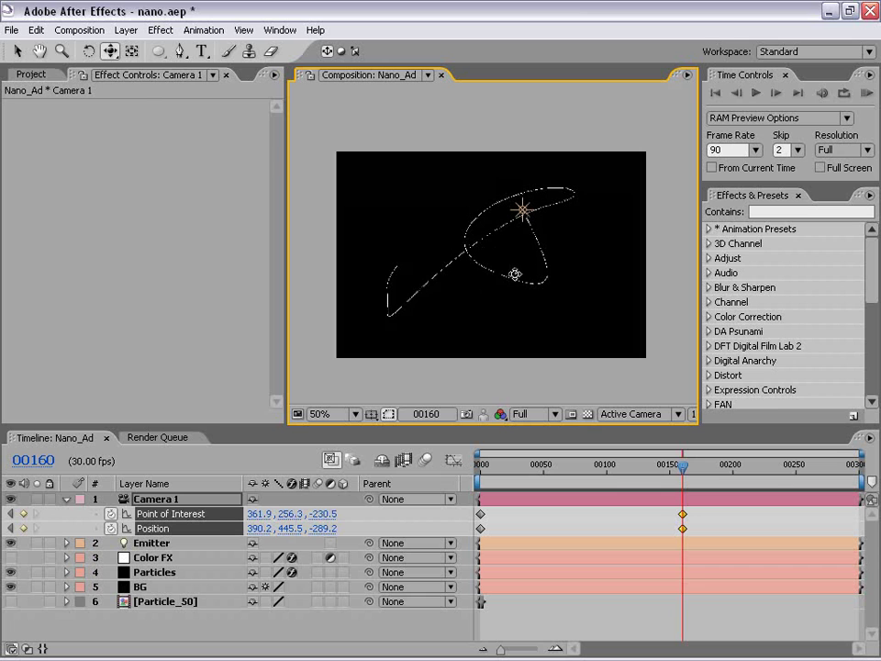
mouse_move(110, 52)
mouse_down()
mouse_move(177, 96)
mouse_move(168, 99)
mouse_up()
drag(473, 248, 472, 232)
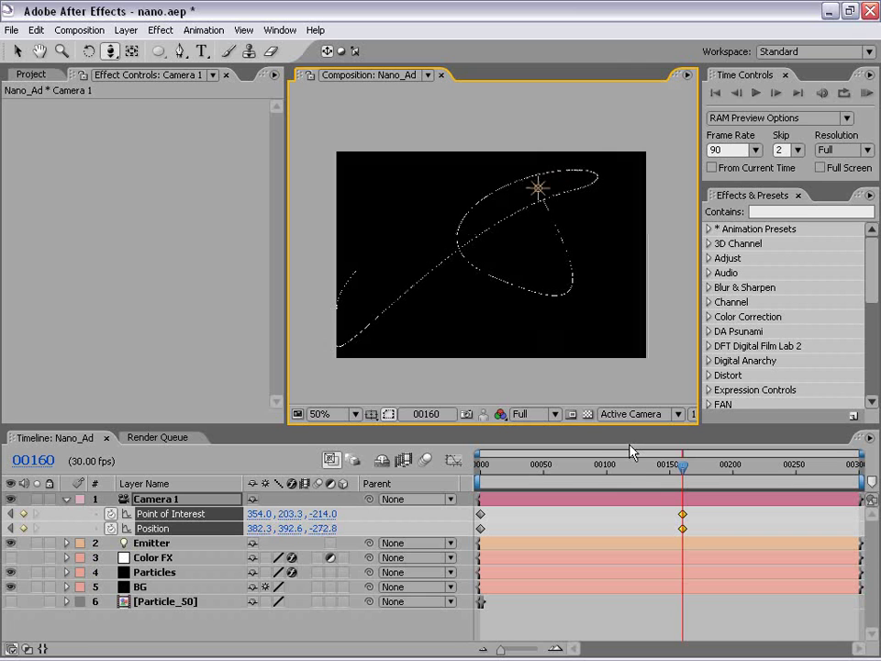
At frame 299, pan and dolly the camera for the final keyframe, then return to the start
drag(670, 475, 859, 478)
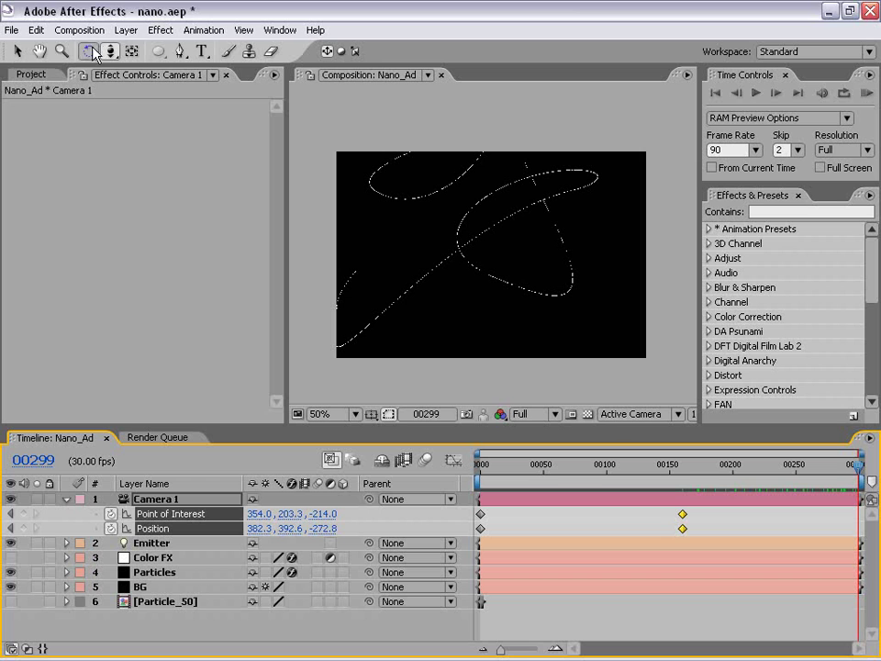
drag(112, 57, 147, 71)
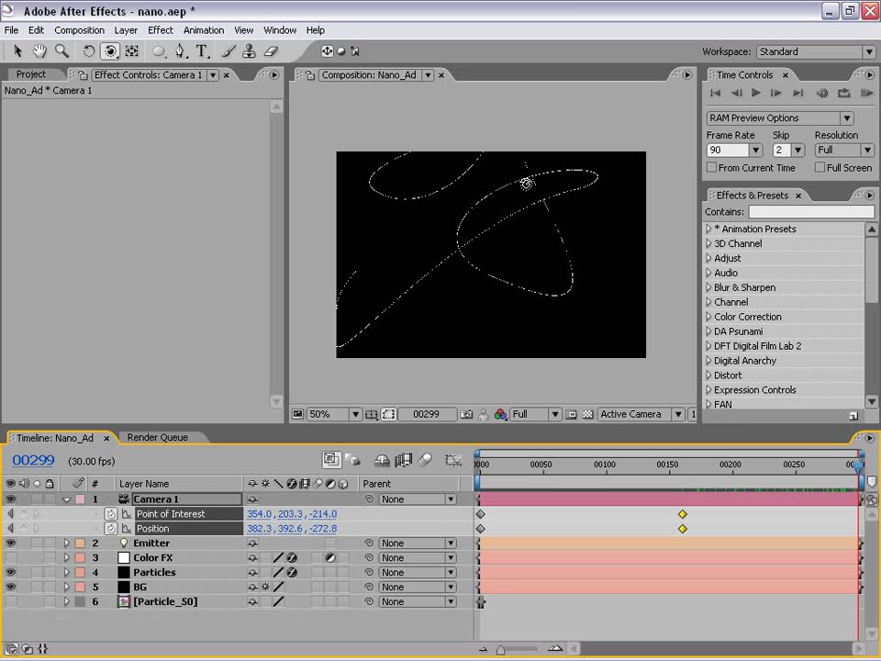
mouse_move(549, 177)
mouse_down()
mouse_move(541, 193)
mouse_move(542, 308)
mouse_move(542, 256)
mouse_up()
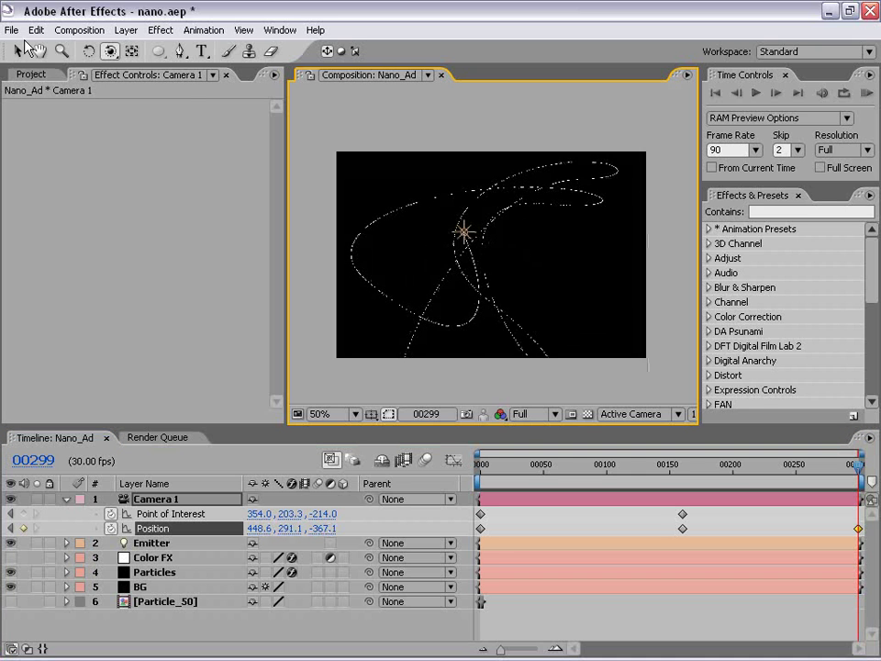
drag(109, 55, 151, 88)
drag(513, 230, 511, 243)
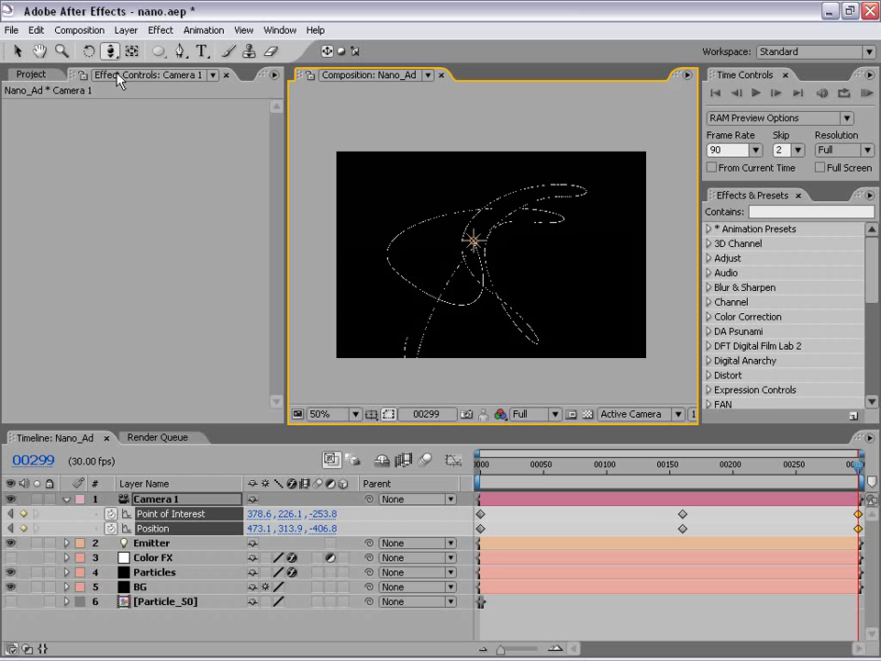
drag(107, 59, 707, 524)
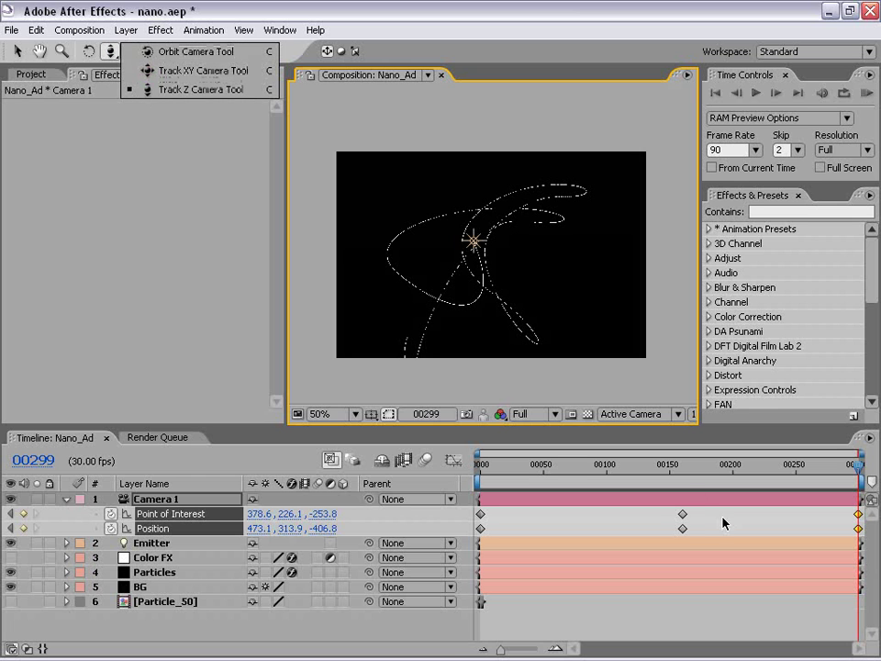
mouse_move(595, 468)
mouse_down()
mouse_move(862, 461)
mouse_move(547, 465)
mouse_move(354, 348)
mouse_move(410, 376)
mouse_up()
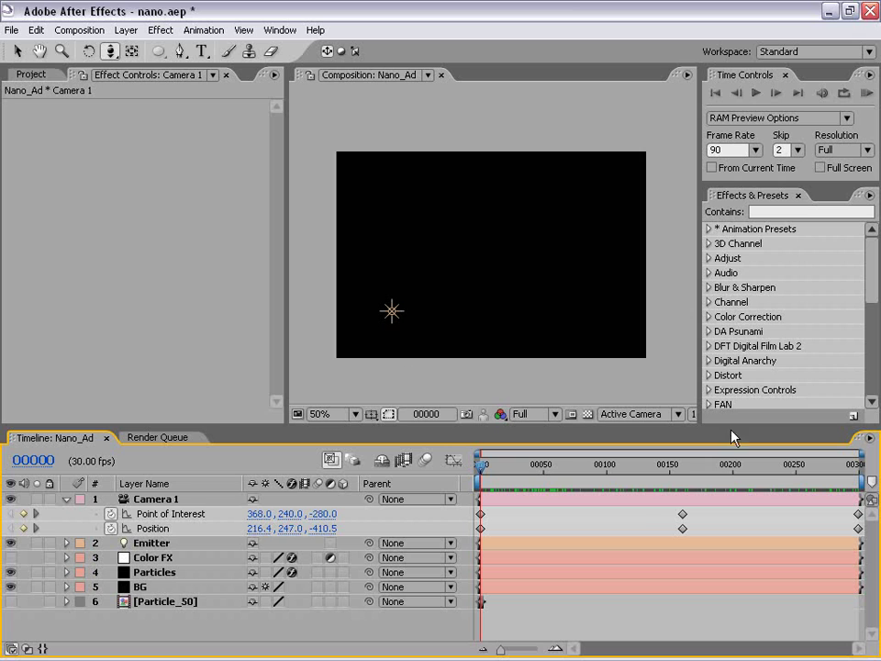
Set Camera 1's middle keyframes to Rove Across Time and review the move back to frame 0
click(169, 518)
shift+click(157, 528)
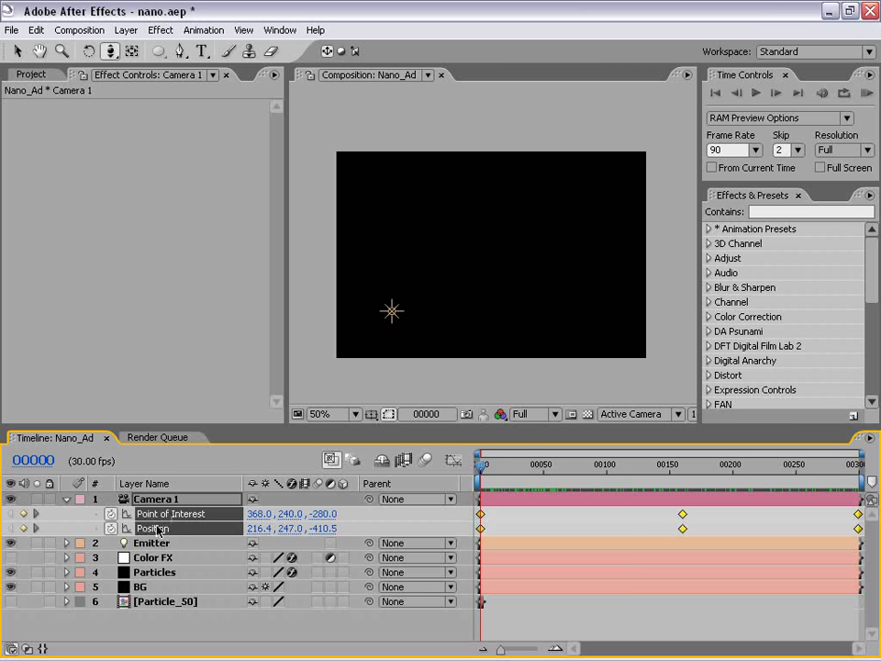
click(600, 515)
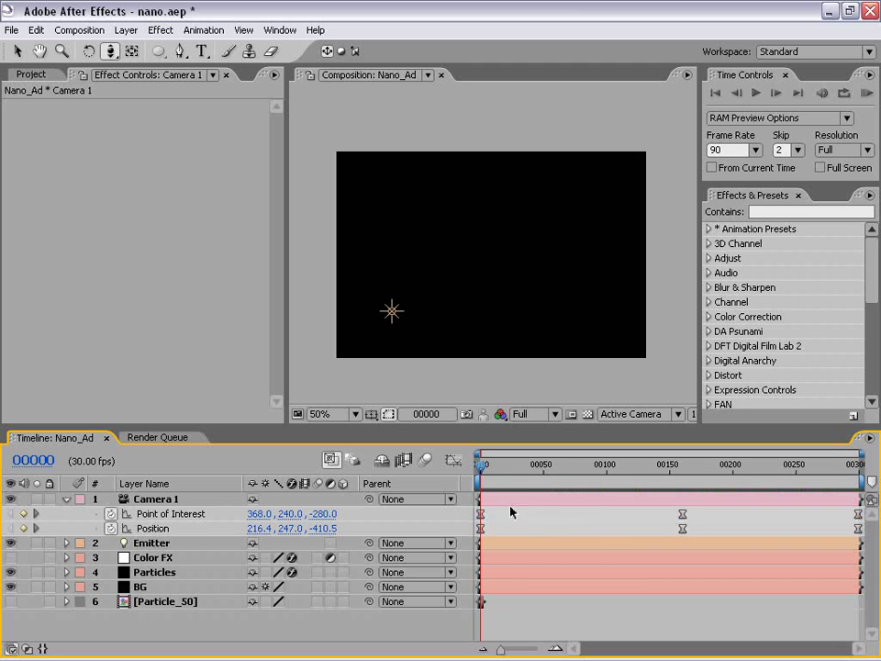
drag(484, 465, 726, 465)
drag(649, 519, 690, 530)
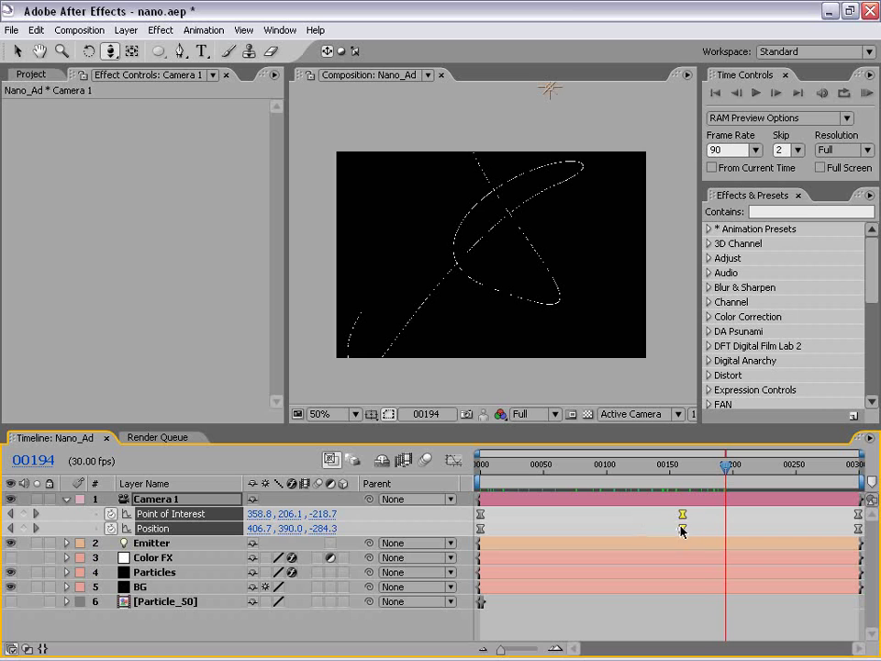
right_click(684, 537)
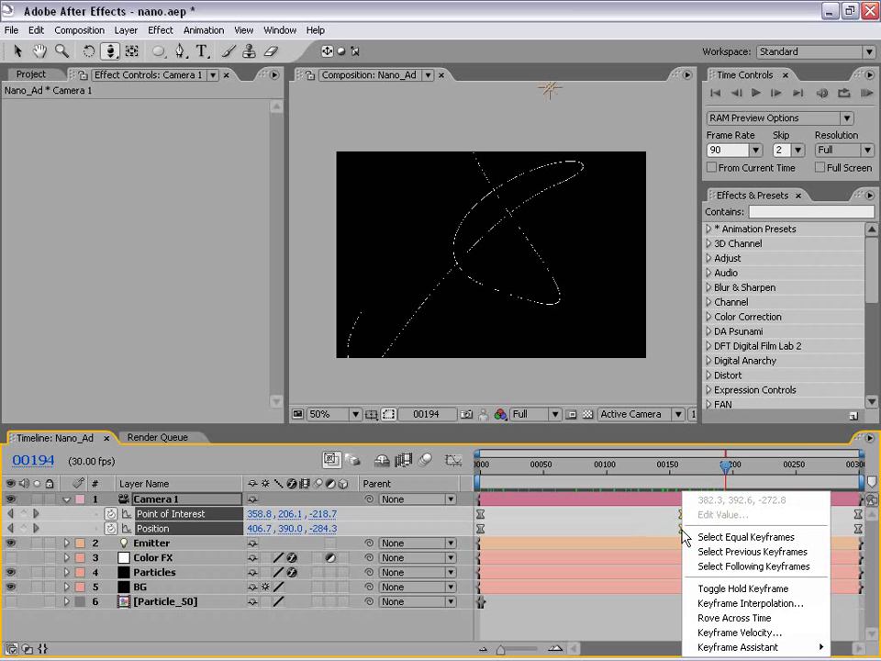
click(720, 615)
click(630, 513)
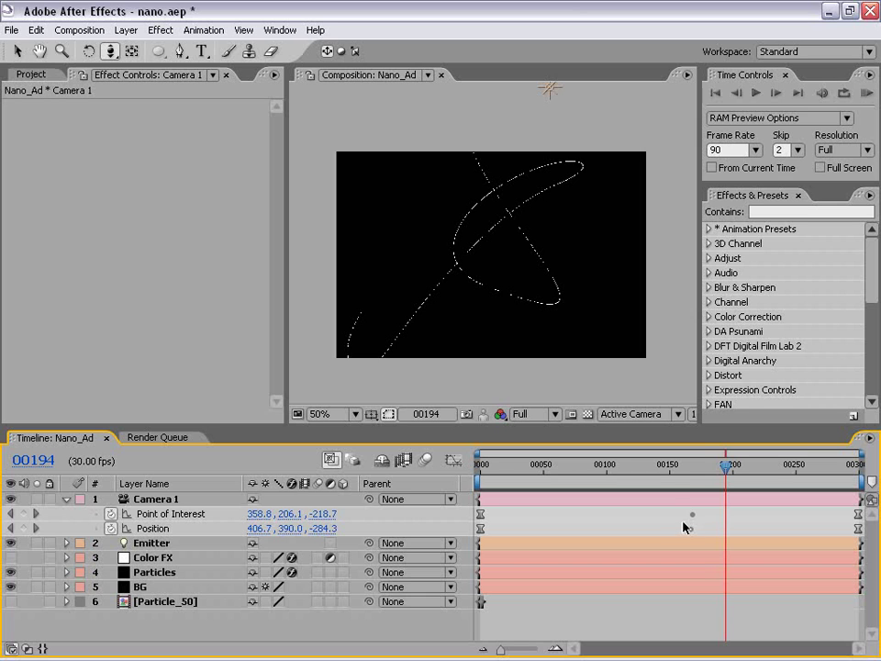
drag(669, 513, 701, 526)
drag(690, 478, 844, 475)
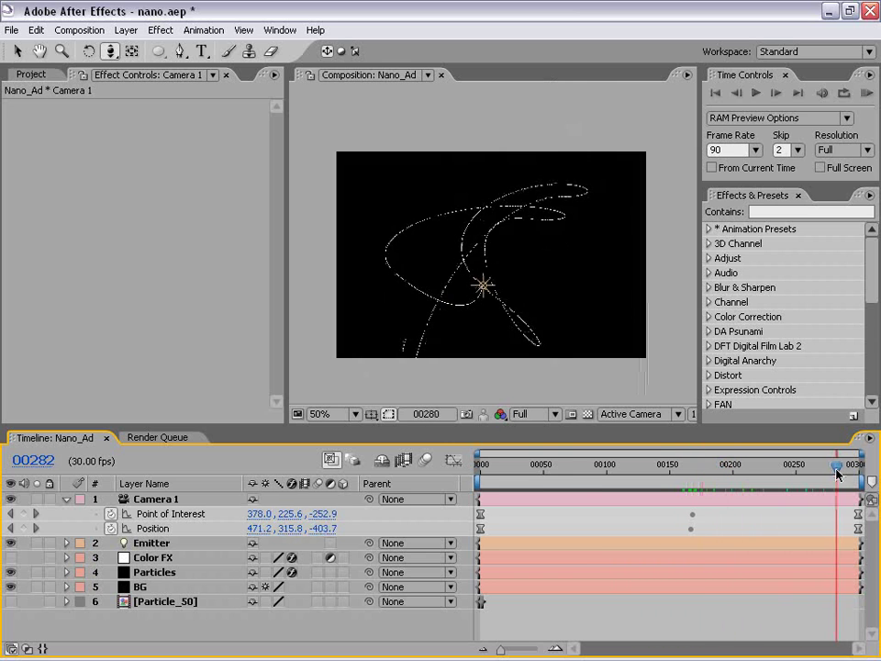
drag(844, 475, 479, 476)
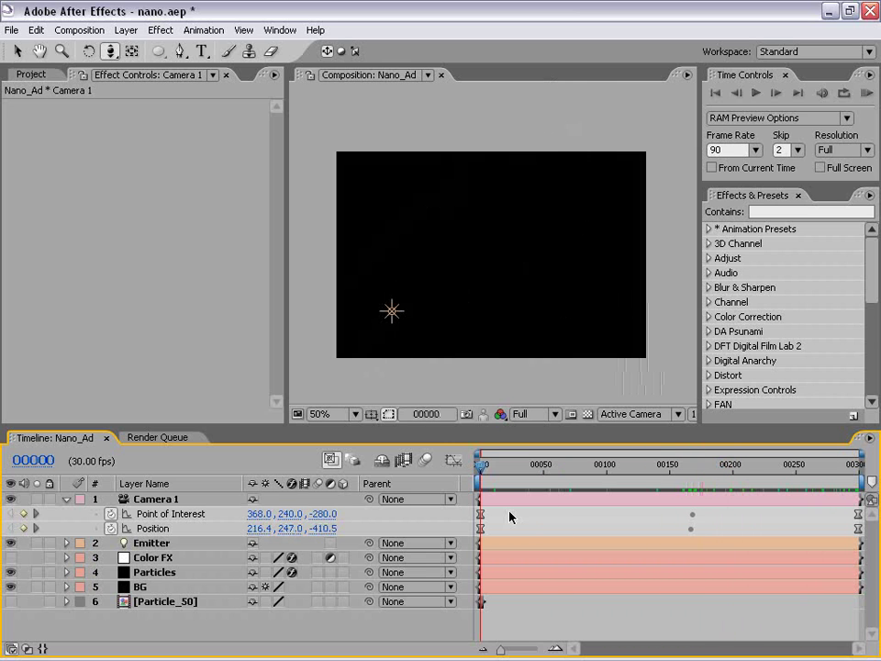
Preview the dotted Motion Preview trails and stop partway into the animation
key(KP_0)
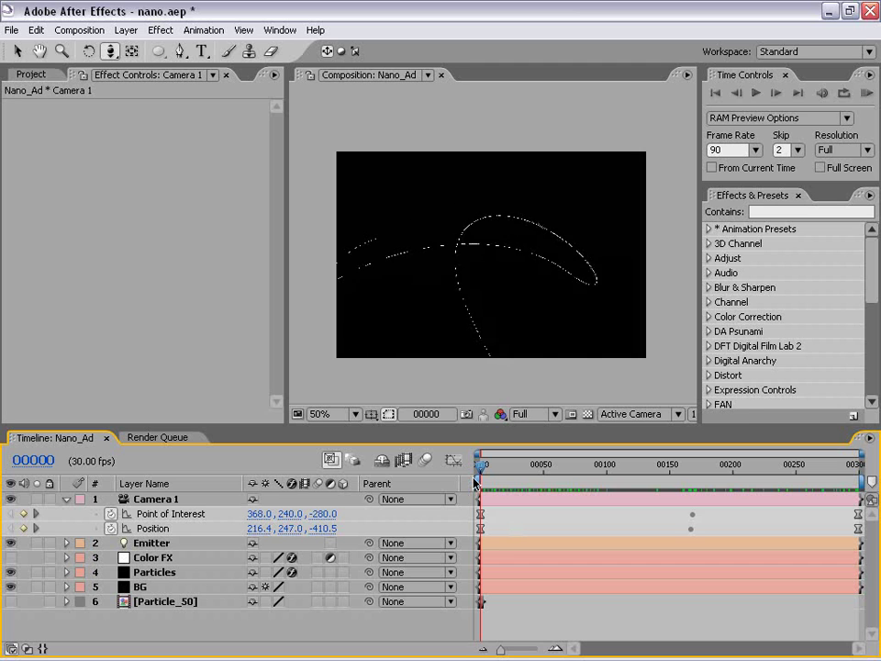
click(513, 521)
mouse_move(479, 476)
mouse_down()
mouse_move(830, 476)
mouse_move(486, 474)
mouse_move(657, 475)
mouse_up()
Set Particular's Render Mode back to Full Render and show Color FX for a full-screen preview
click(496, 573)
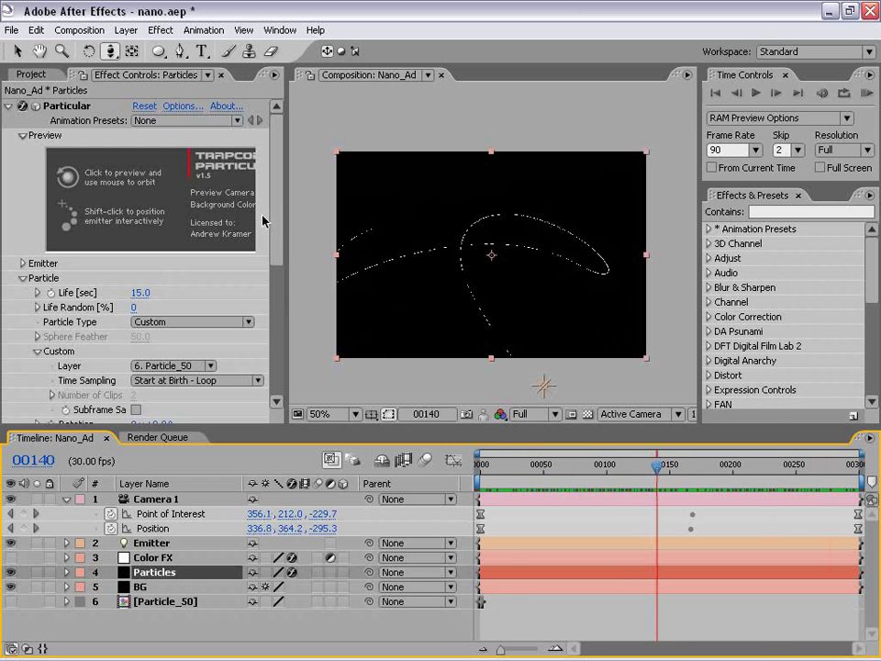
drag(278, 227, 290, 361)
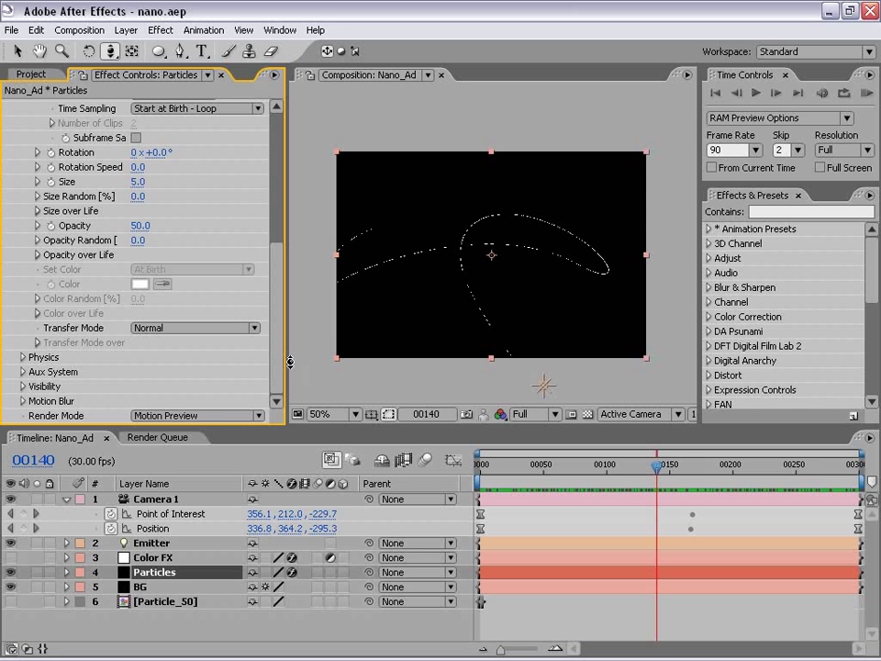
click(198, 415)
click(198, 415)
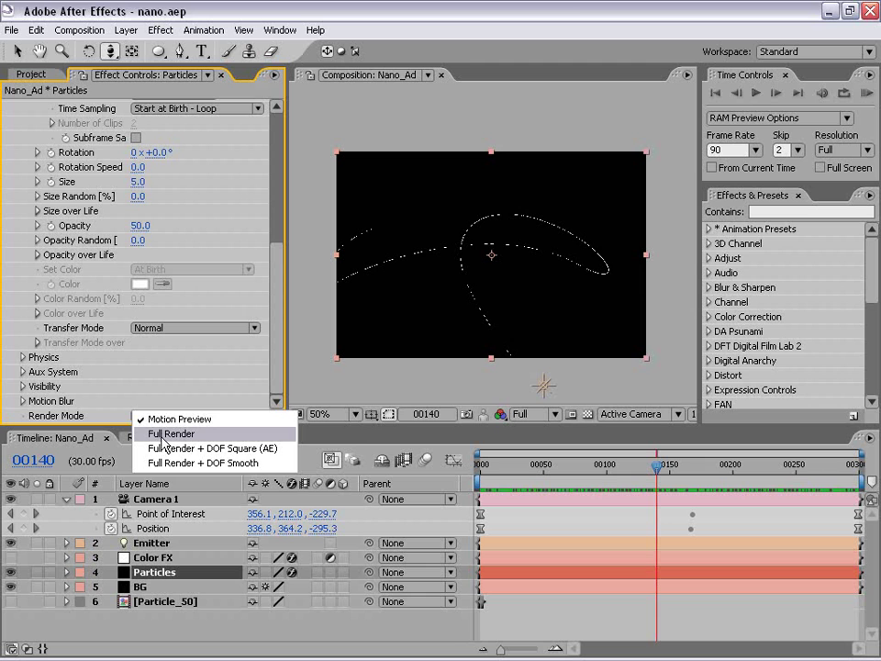
click(156, 438)
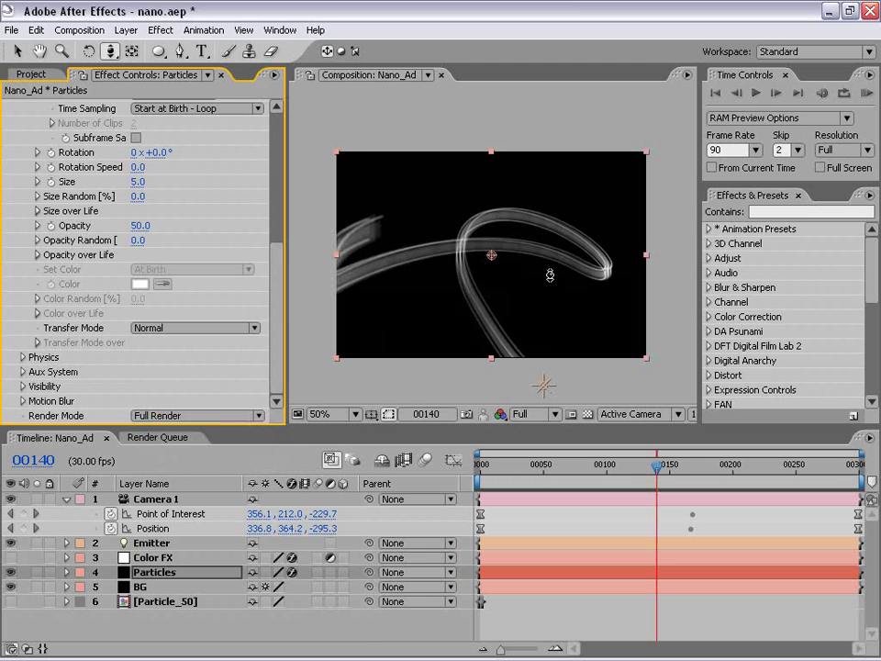
click(147, 557)
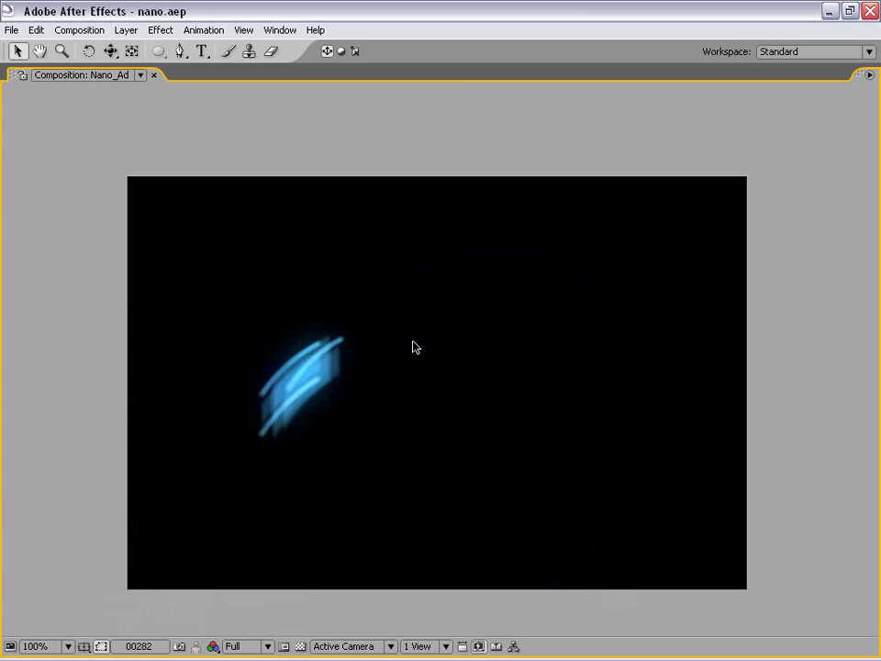
click(413, 347)
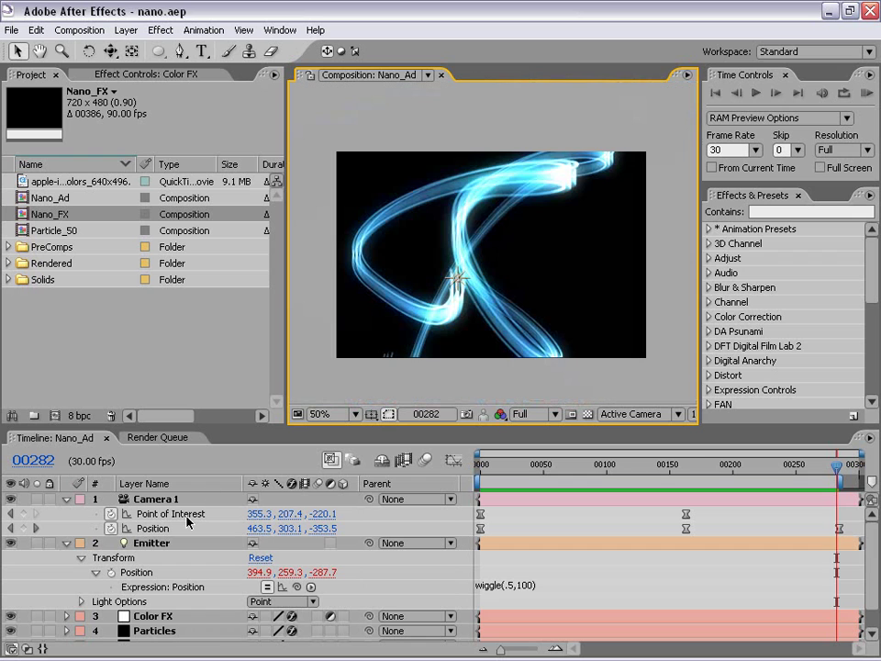
Select the Color FX layer and set its Glow intensity to 0.68
click(66, 543)
click(138, 558)
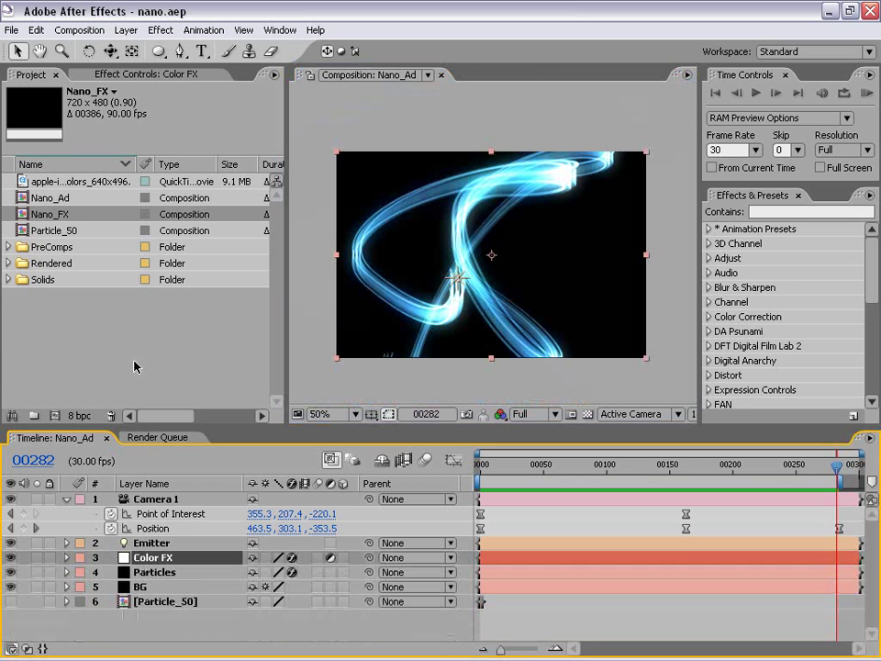
click(112, 79)
click(138, 194)
text(0.68)
key(Return)
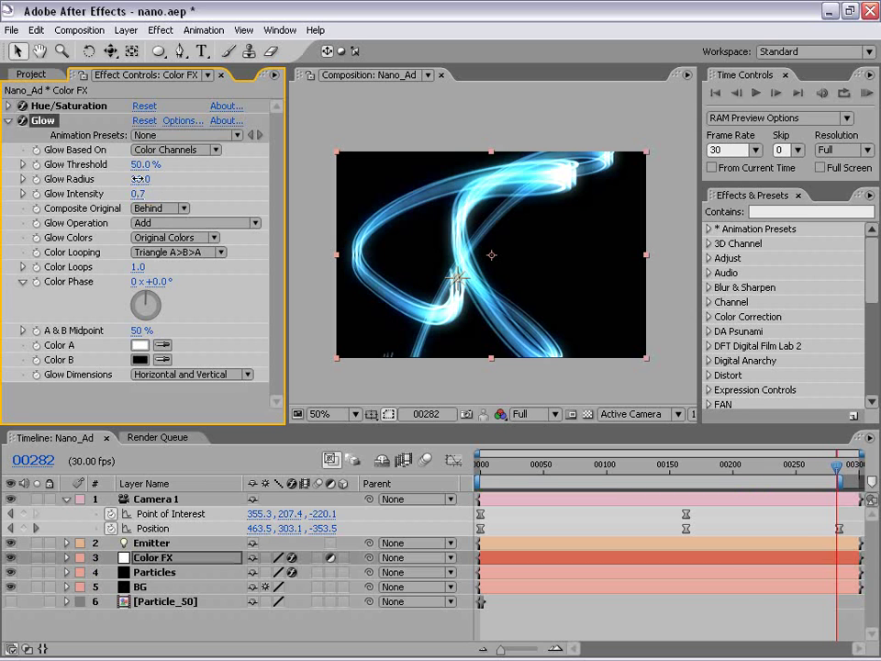
Widen the Glow radius to 108 and check the result in a maximized comp view
drag(143, 179, 204, 168)
click(142, 180)
text(10)
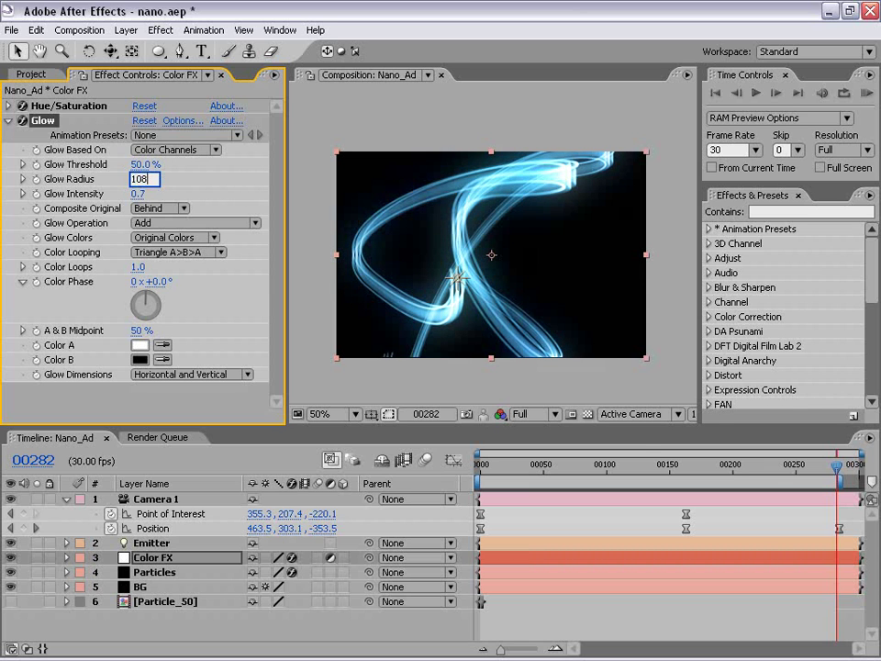
key(Return)
click(524, 363)
key(grave)
key(grave)
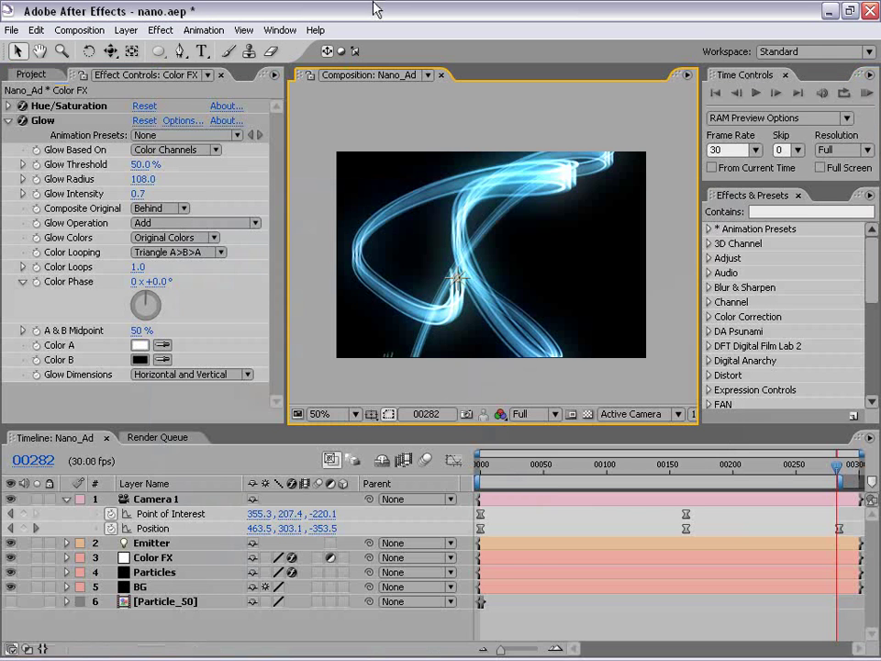
Collapse Glow and browse the Particles layer's Particular emitter settings
click(8, 120)
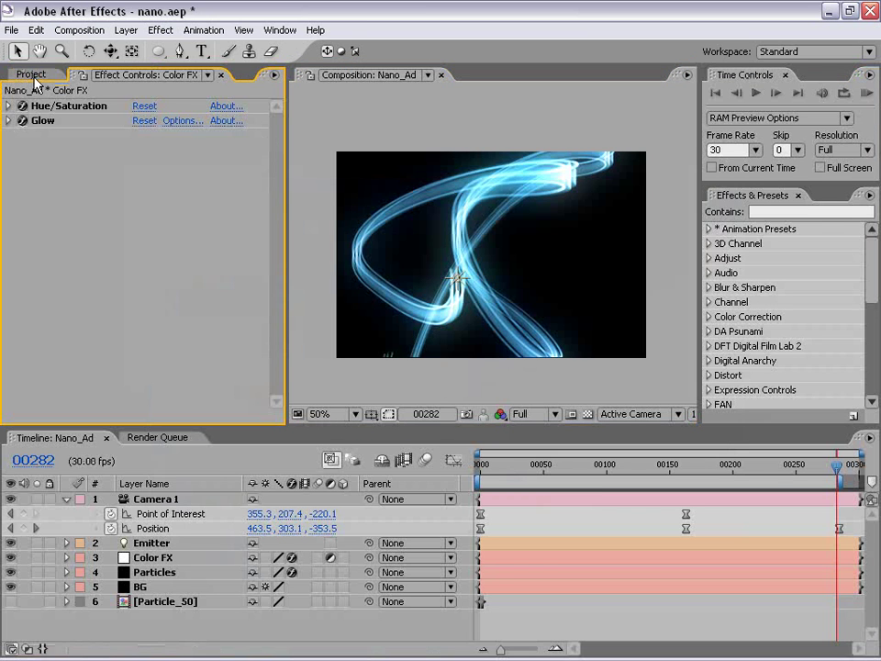
click(147, 571)
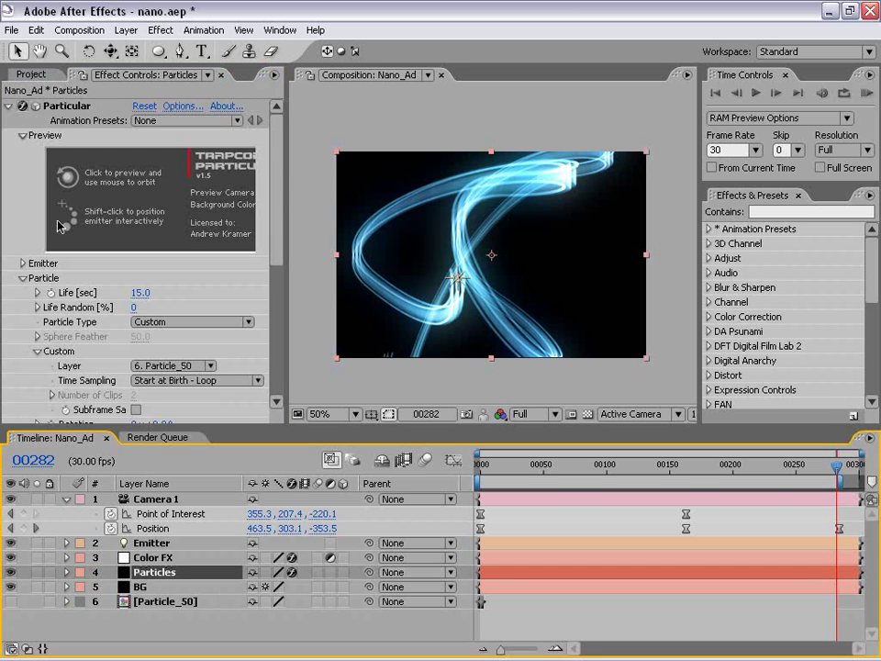
drag(274, 170, 279, 239)
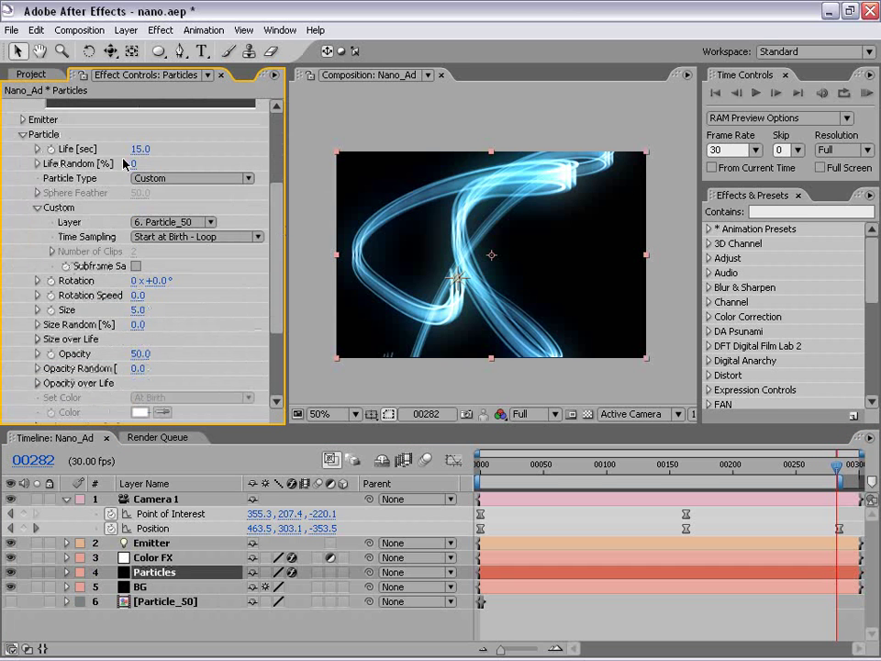
click(21, 120)
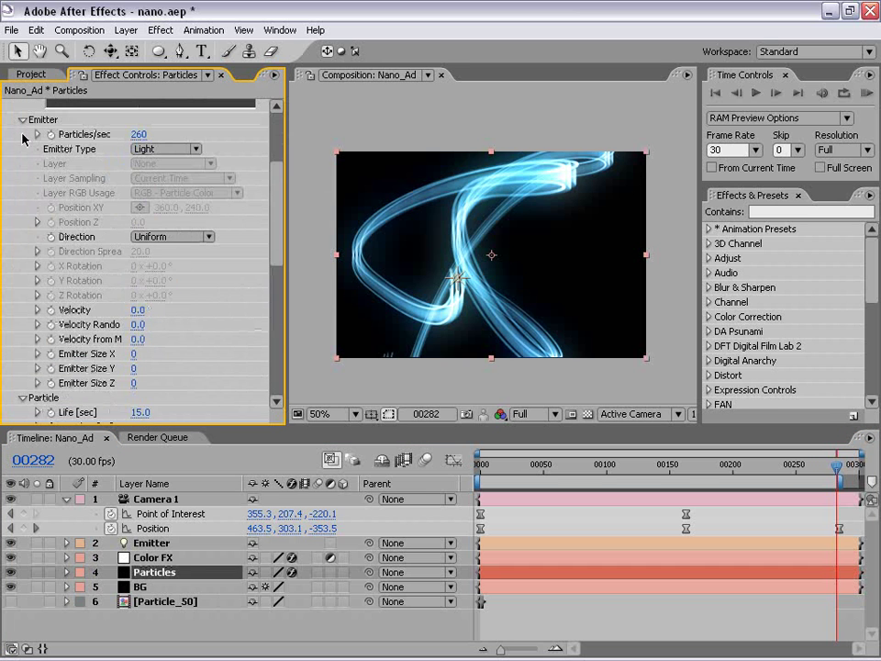
click(22, 397)
drag(274, 212, 275, 175)
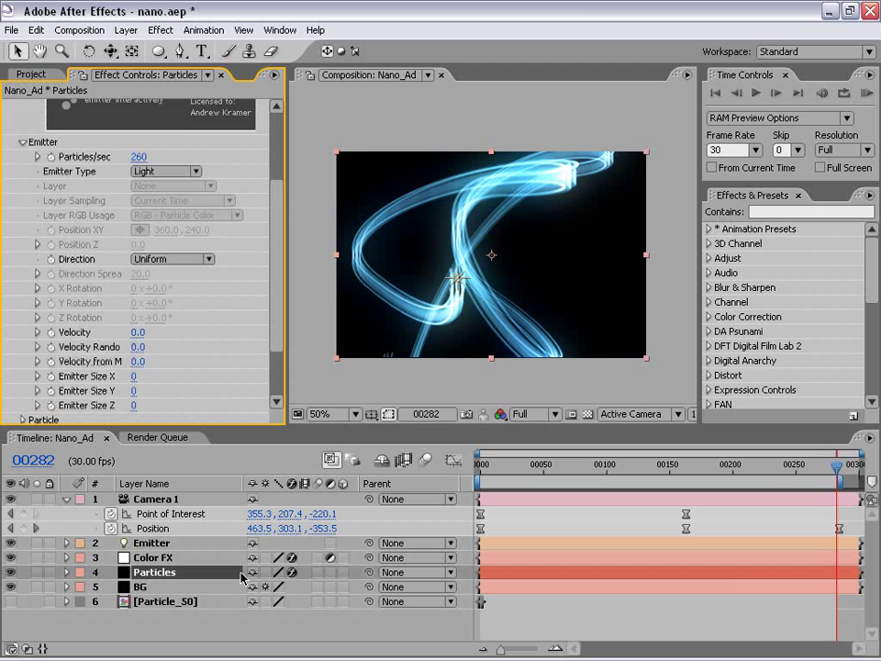
Change the Emitter's position expression from wiggle(.5,100) to wiggle(2,100)
click(146, 558)
click(145, 543)
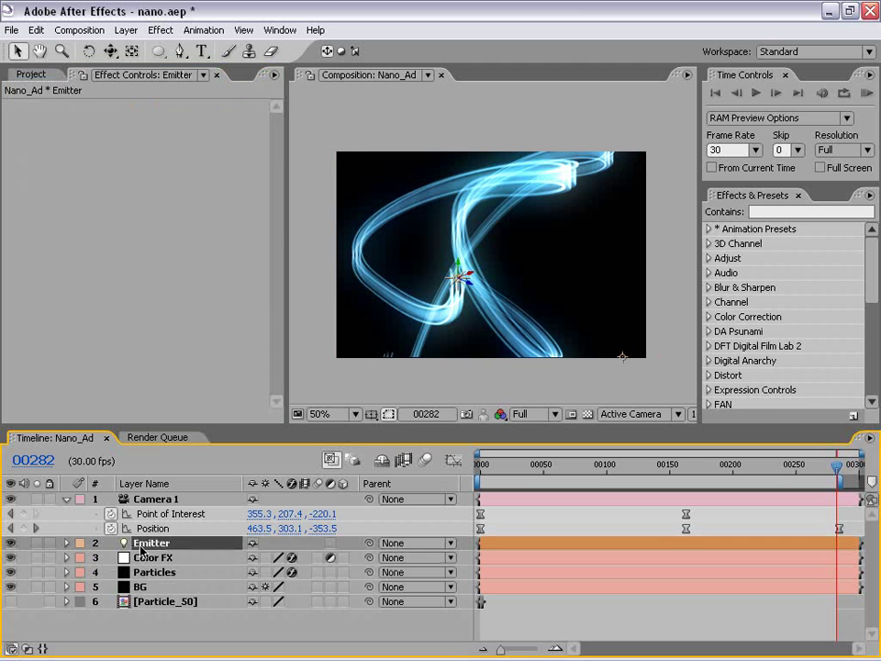
key(p)
alt+click(111, 557)
text(wiggle(.5,100))
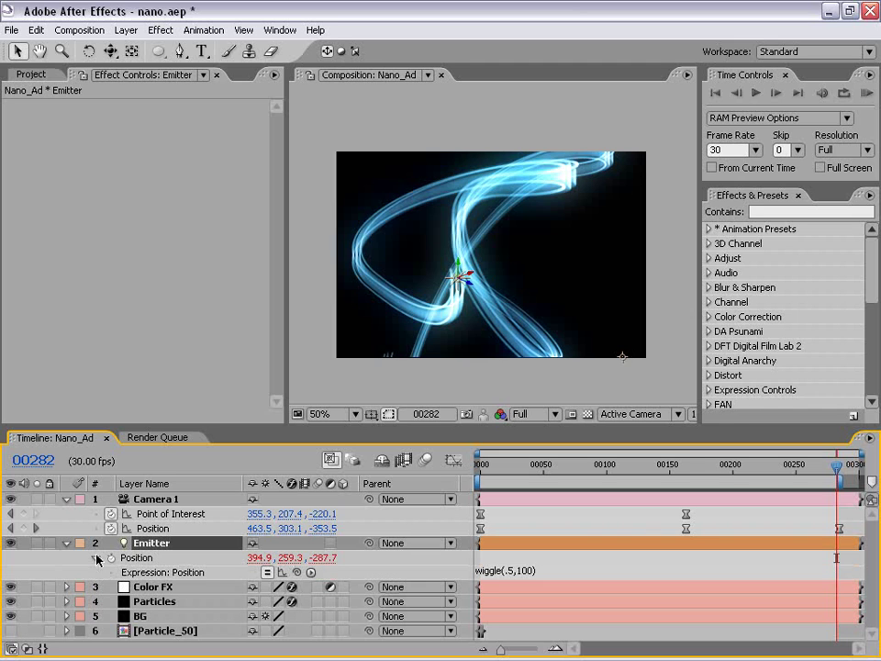
click(510, 571)
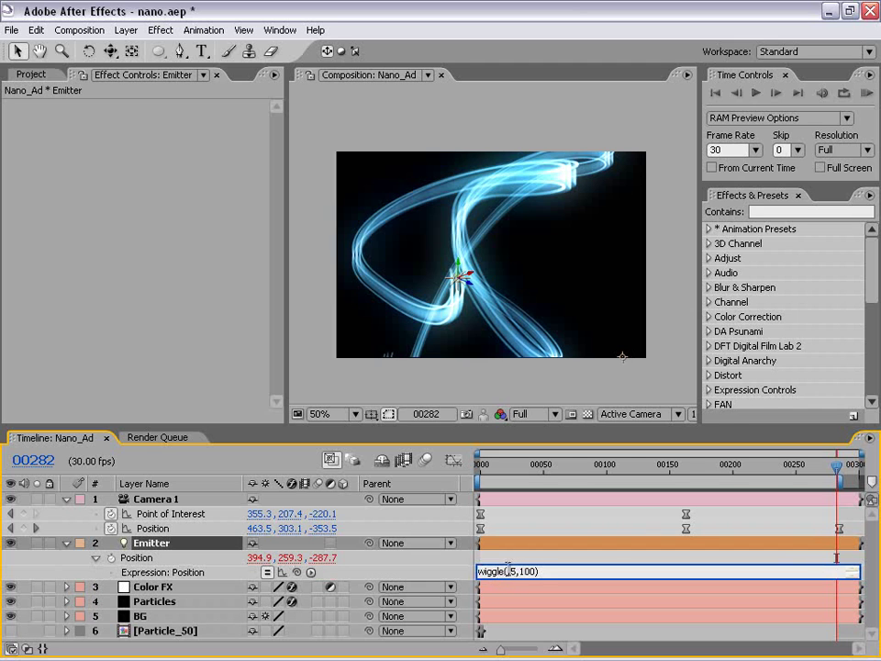
text(2)
click(520, 551)
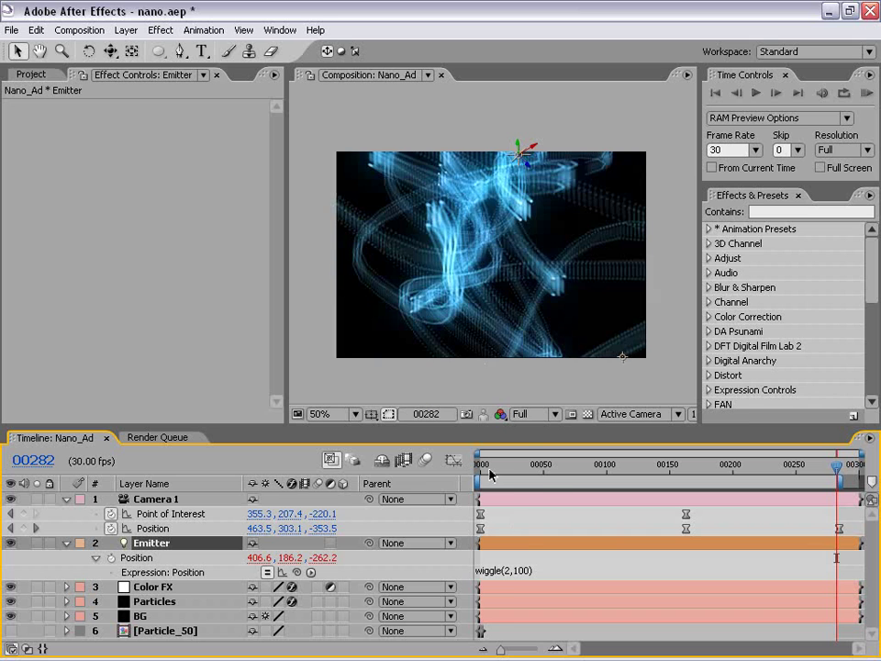
Scrub back and pan around the comp to review the faster-wiggling trails
drag(529, 473, 620, 464)
scroll(523, 351, up, 2)
key(h)
drag(522, 250, 442, 153)
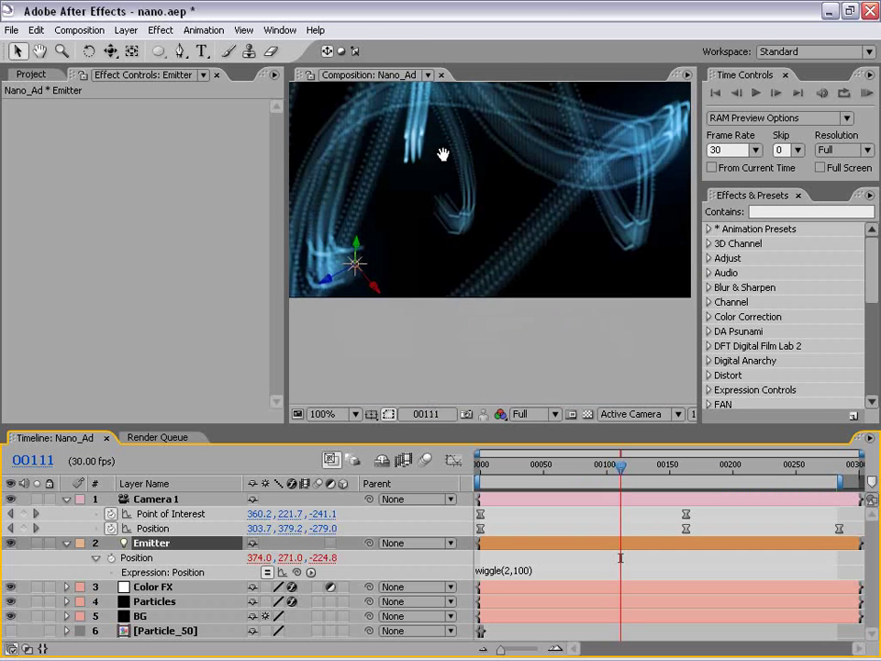
key(v)
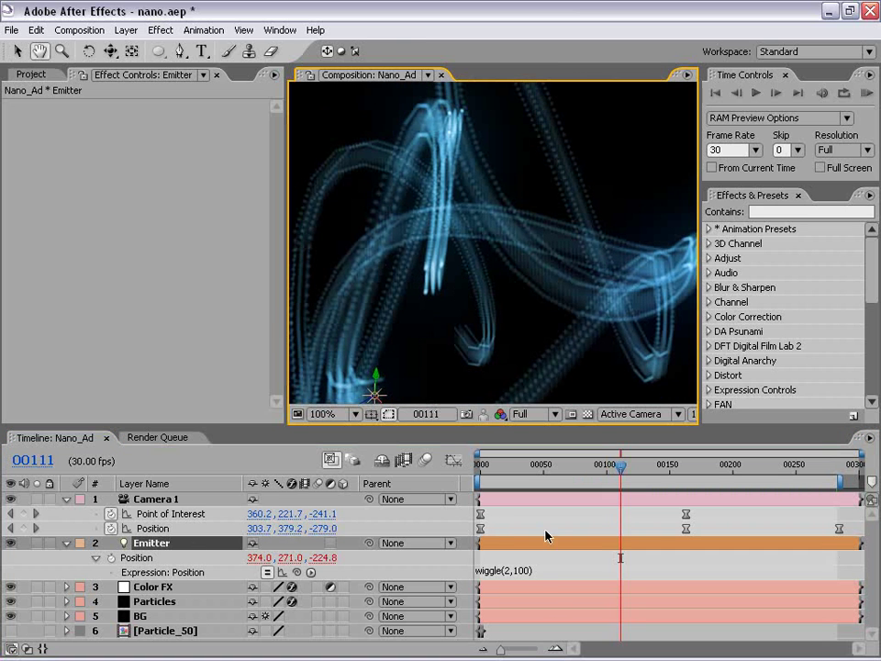
click(547, 531)
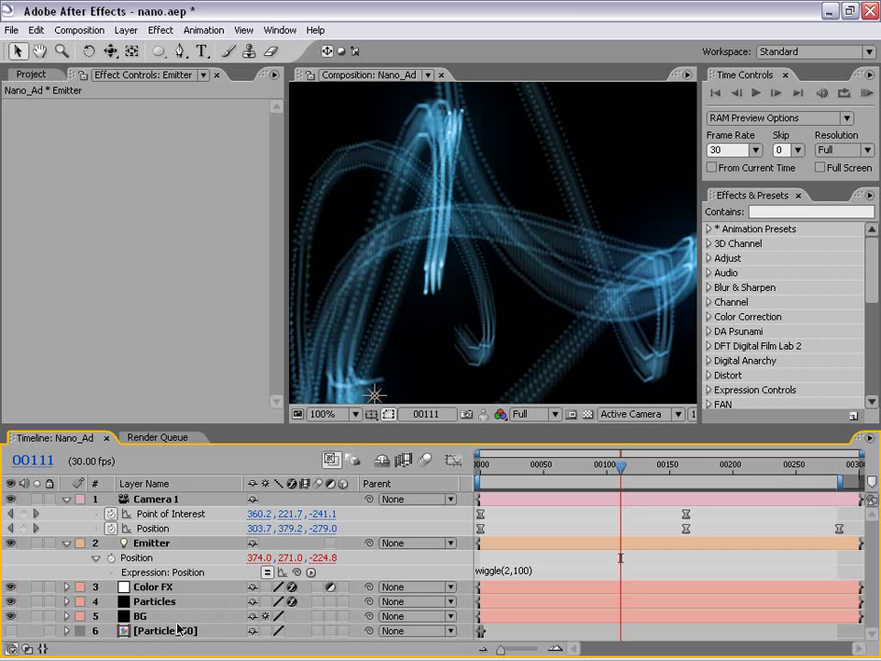
click(138, 601)
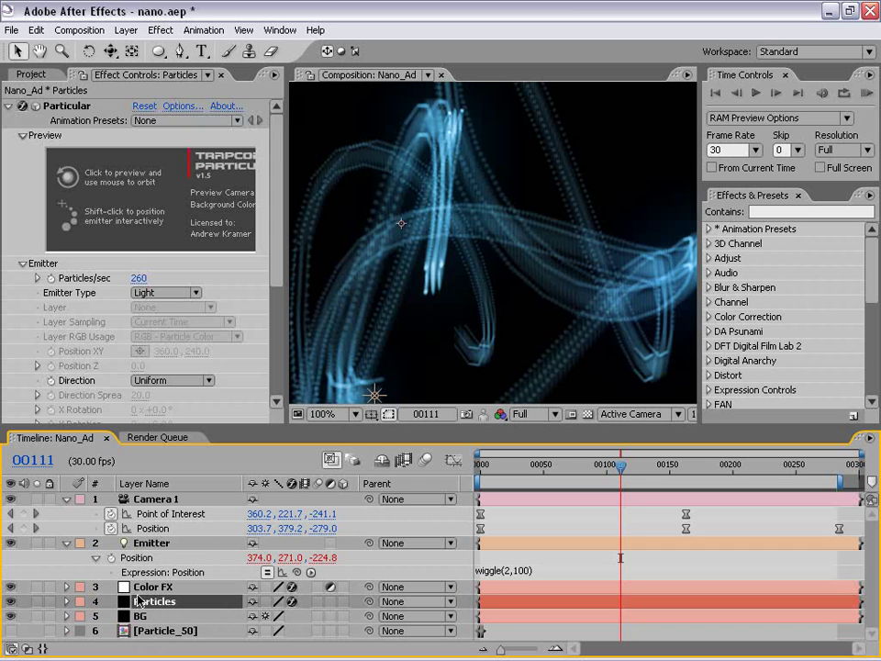
Set Particular's Particles/sec to 2000
click(138, 277)
text(2)
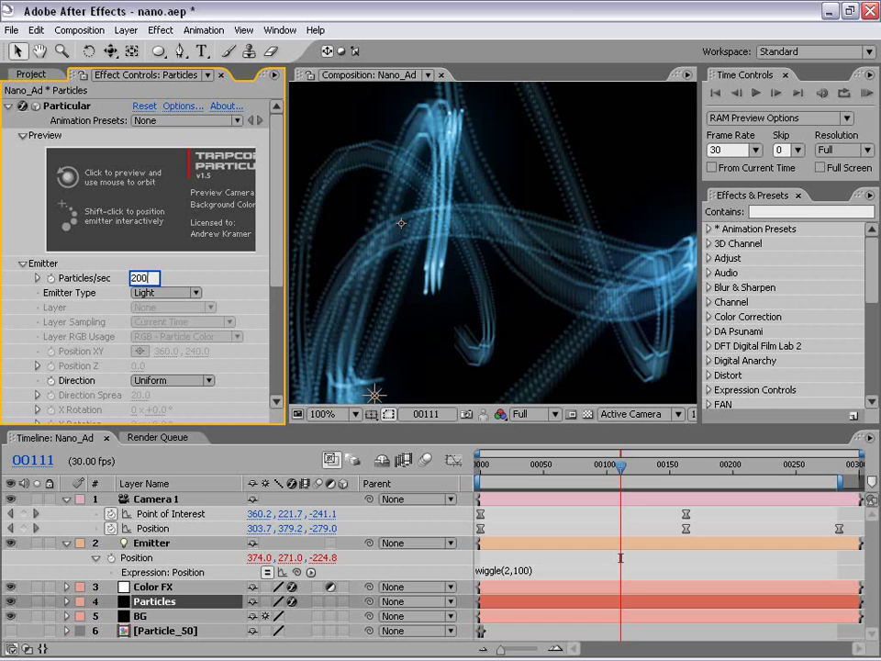
text(0)
key(Return)
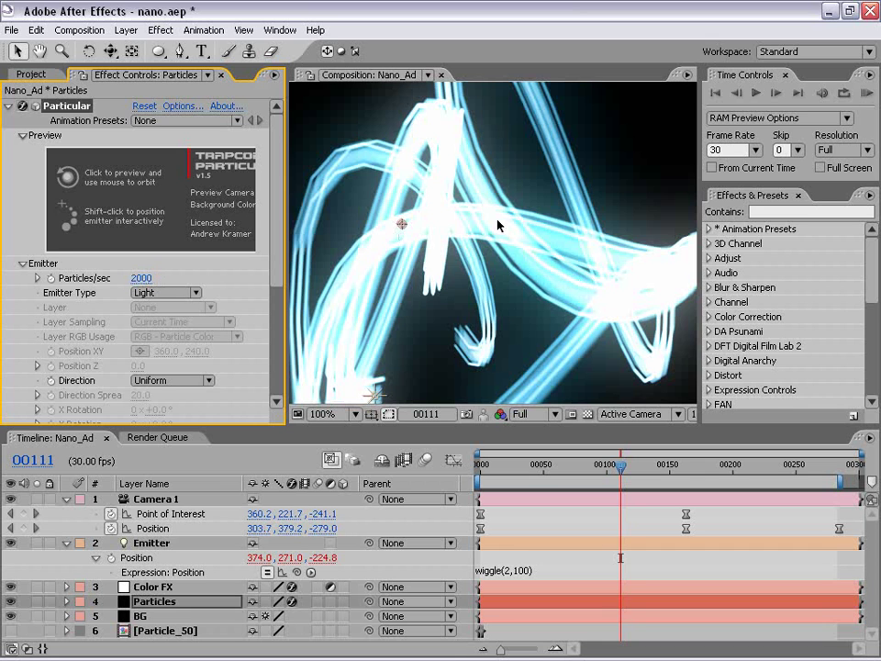
drag(278, 227, 281, 358)
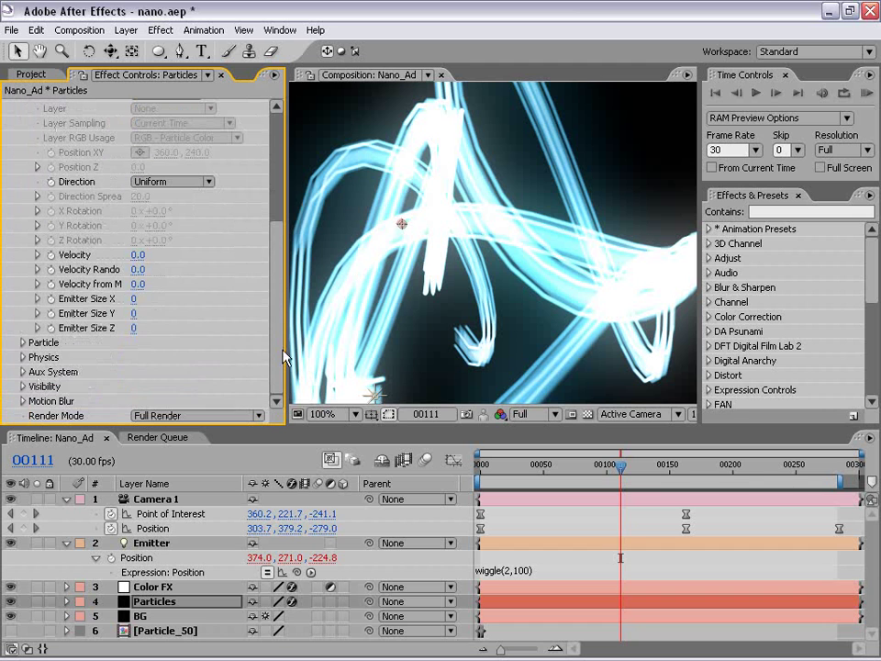
Expand the Particle group and lower particle opacity to 15
click(23, 344)
click(137, 325)
text(0)
key(Return)
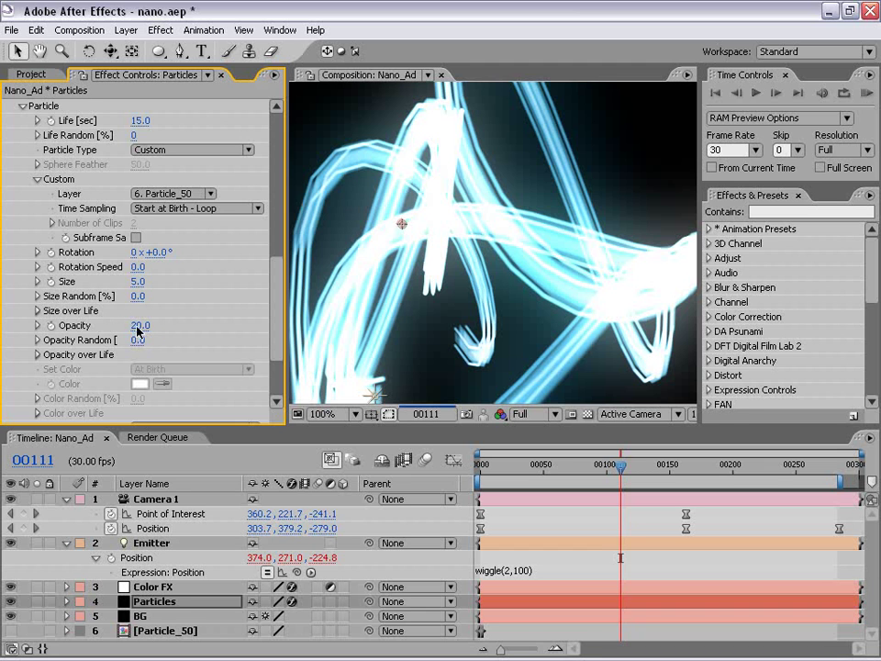
mouse_move(272, 348)
mouse_down()
mouse_move(264, 230)
mouse_move(265, 305)
mouse_up()
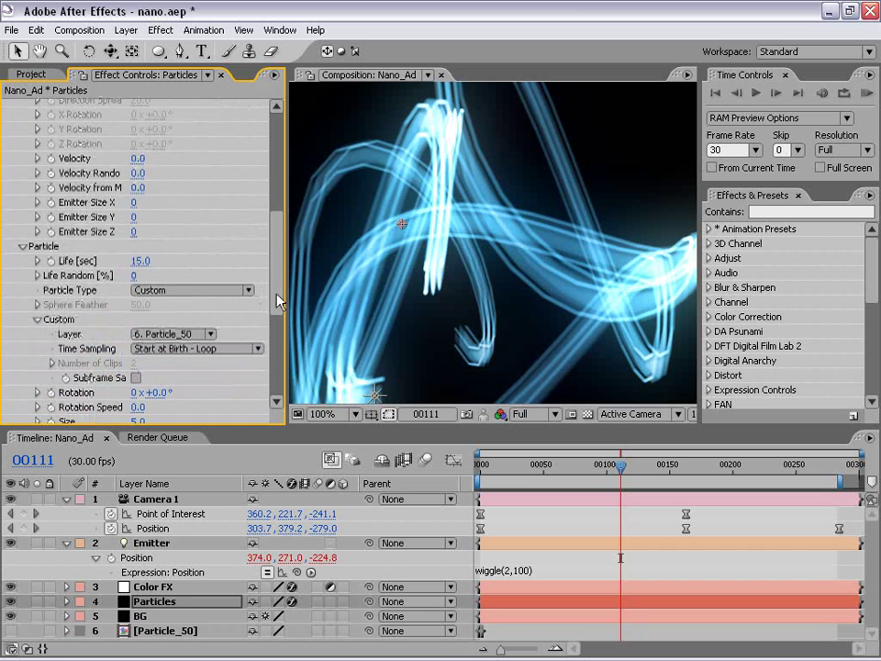
drag(275, 305, 275, 315)
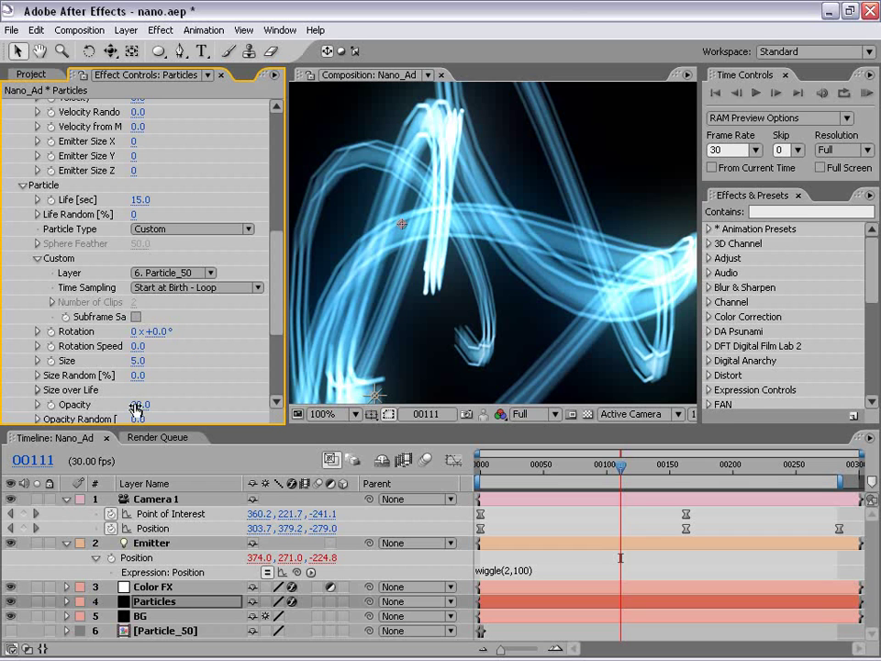
click(140, 403)
text(15)
key(Return)
key(comma)
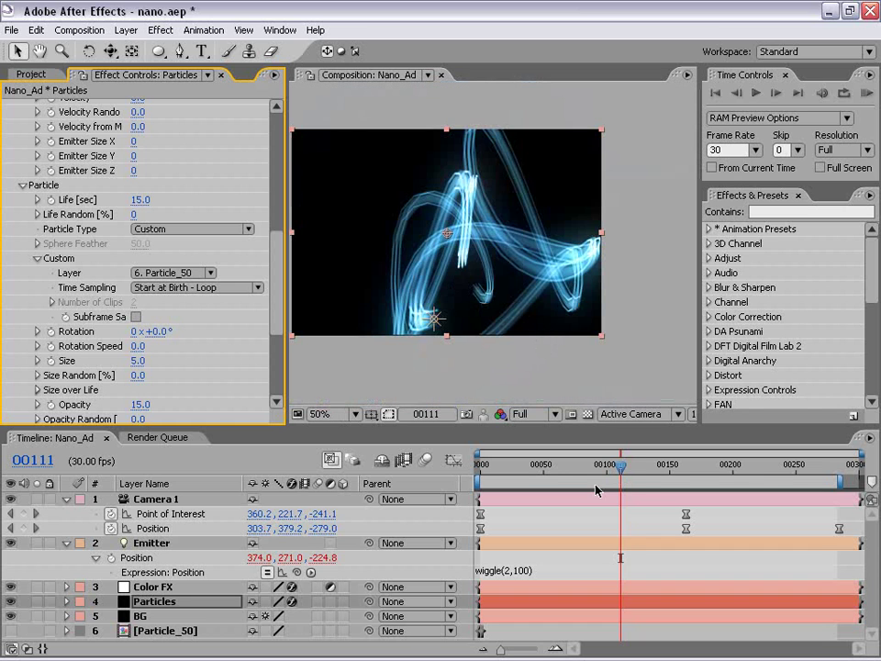
drag(620, 468, 549, 478)
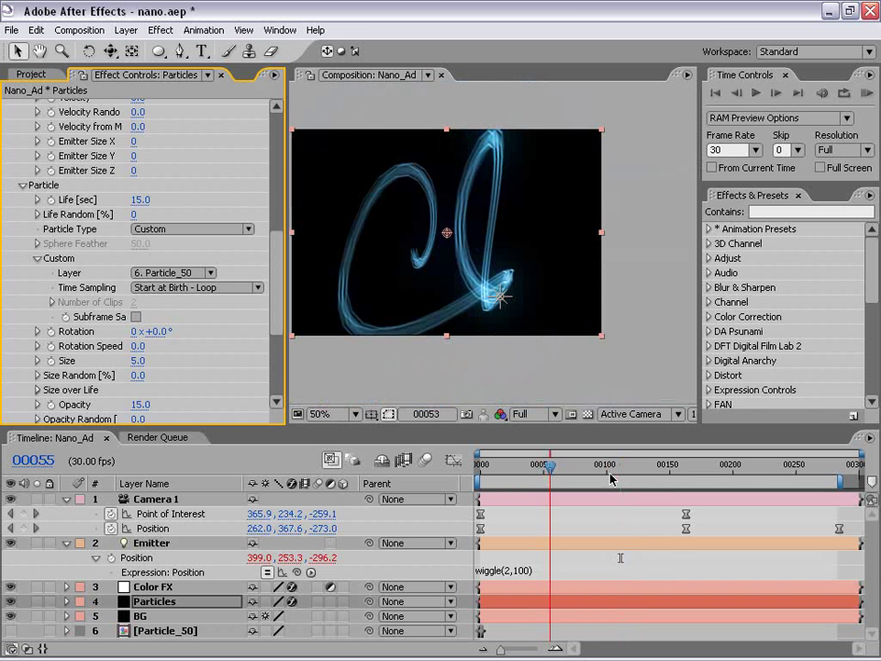
click(652, 478)
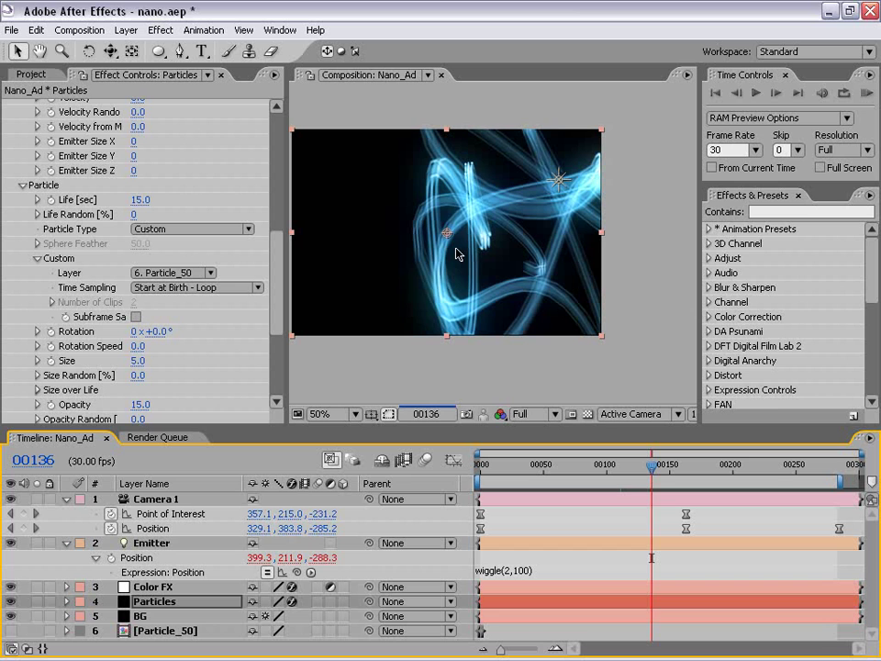
key(period)
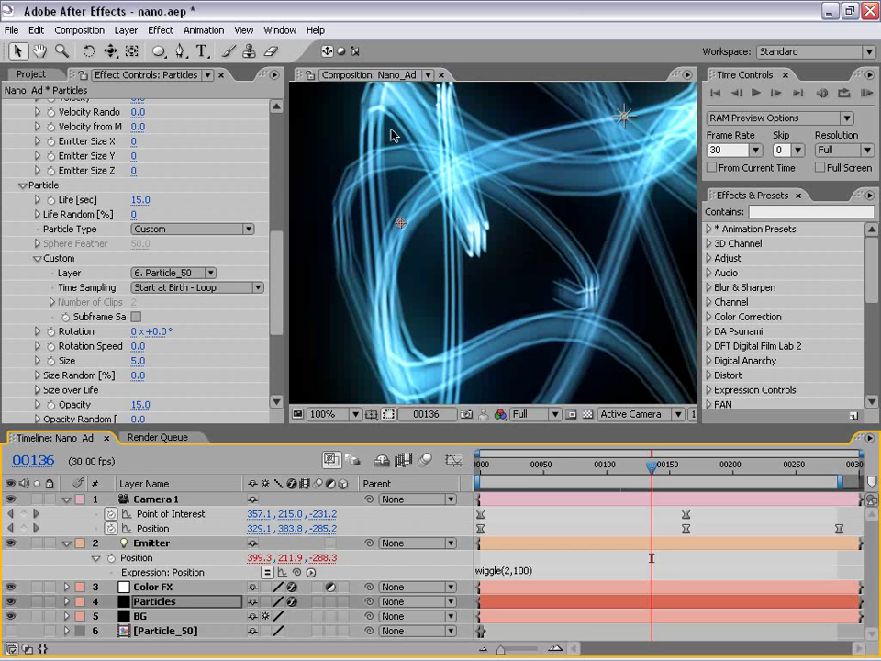
drag(405, 156, 438, 176)
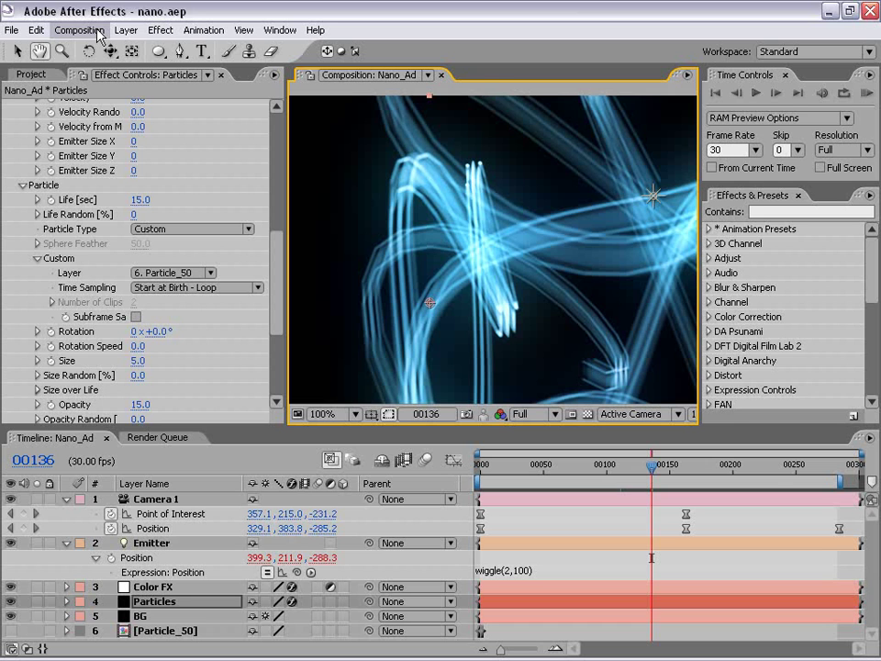
scroll(507, 256, down, 1)
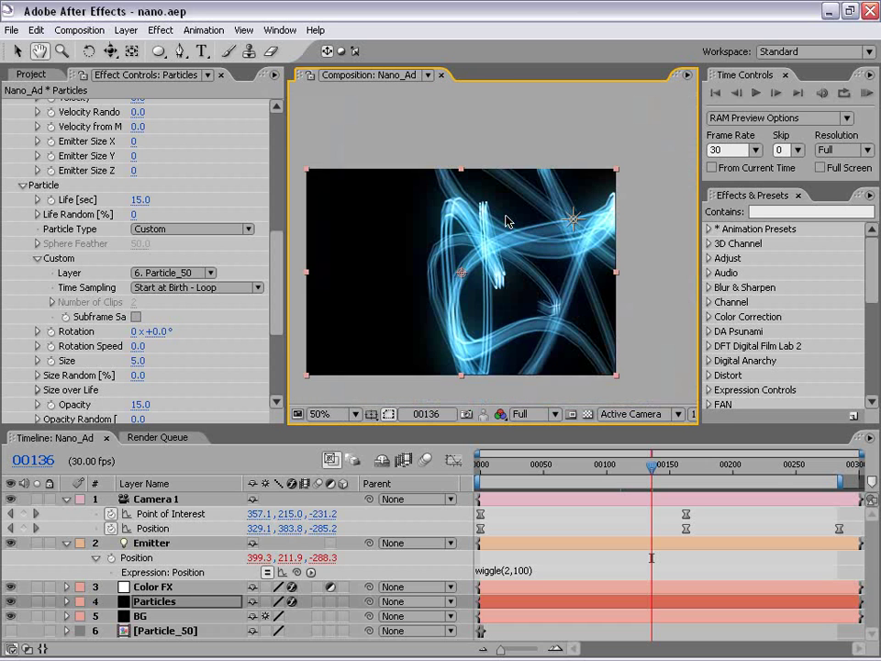
scroll(478, 233, down, 4)
Set the Nano_Ad composition frame rate to 90 fps in Composition Settings
click(79, 29)
click(83, 68)
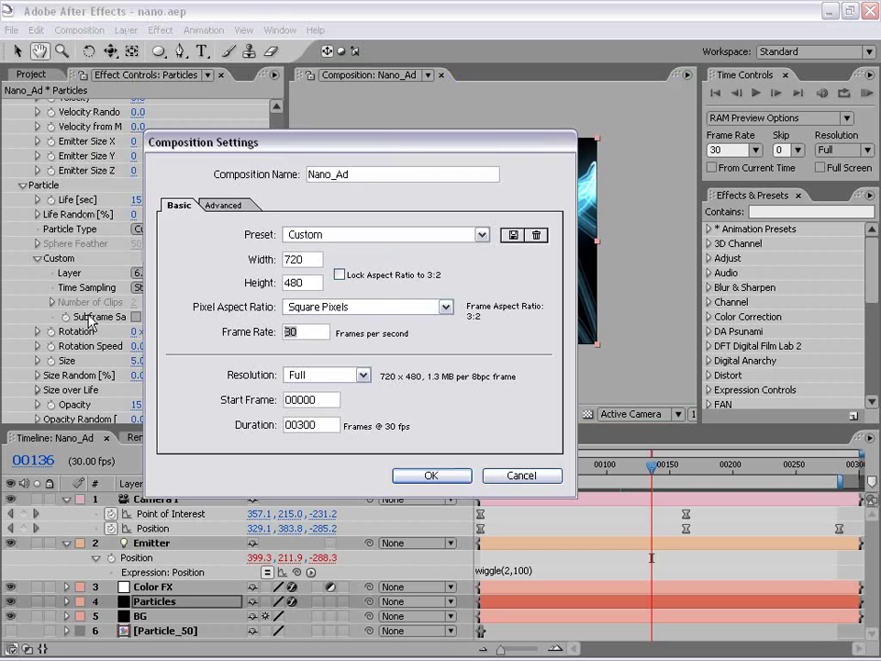
text(90)
click(459, 476)
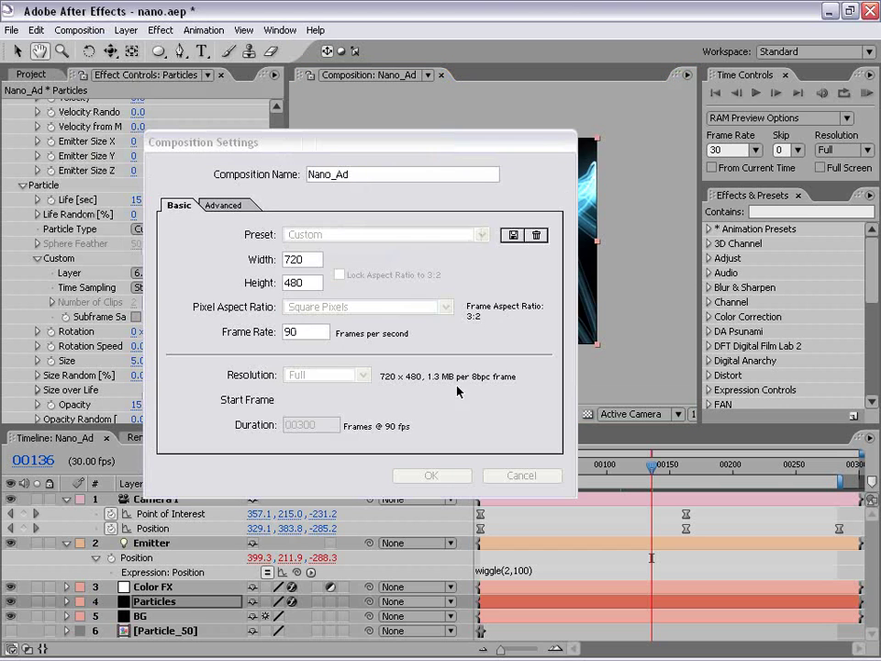
Set the preview to 90 fps with Skip 2 and start a RAM preview
click(727, 150)
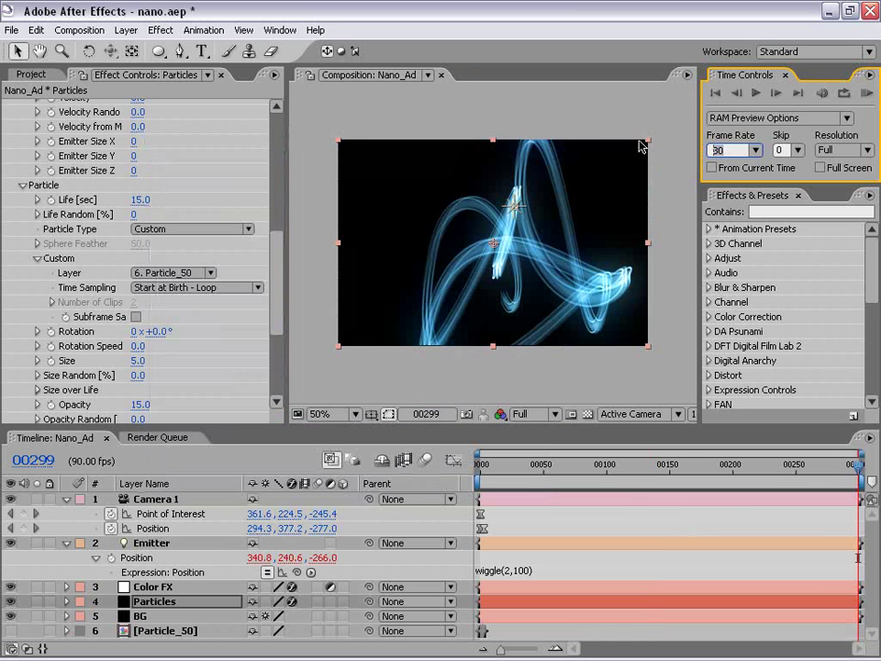
text(90)
key(Tab)
text(2)
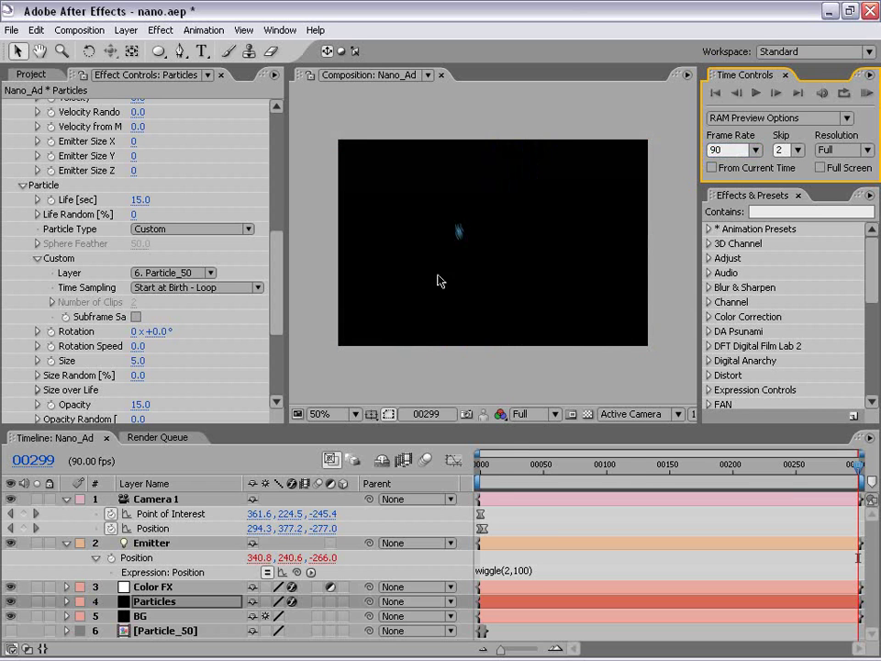
key(KP_0)
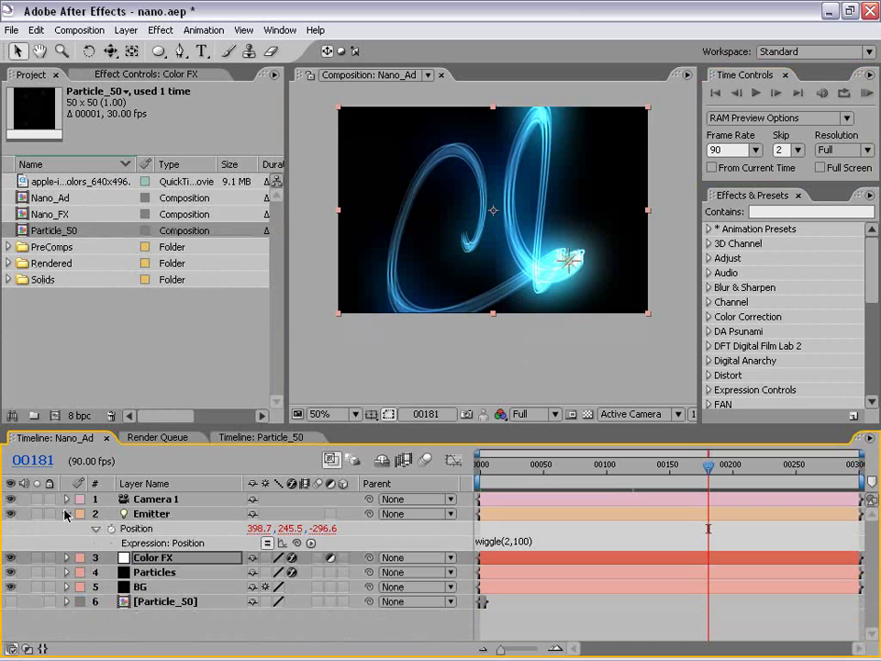
On Color FX, expand Hue/Saturation and drag Colorize Hue to about +170°
click(66, 513)
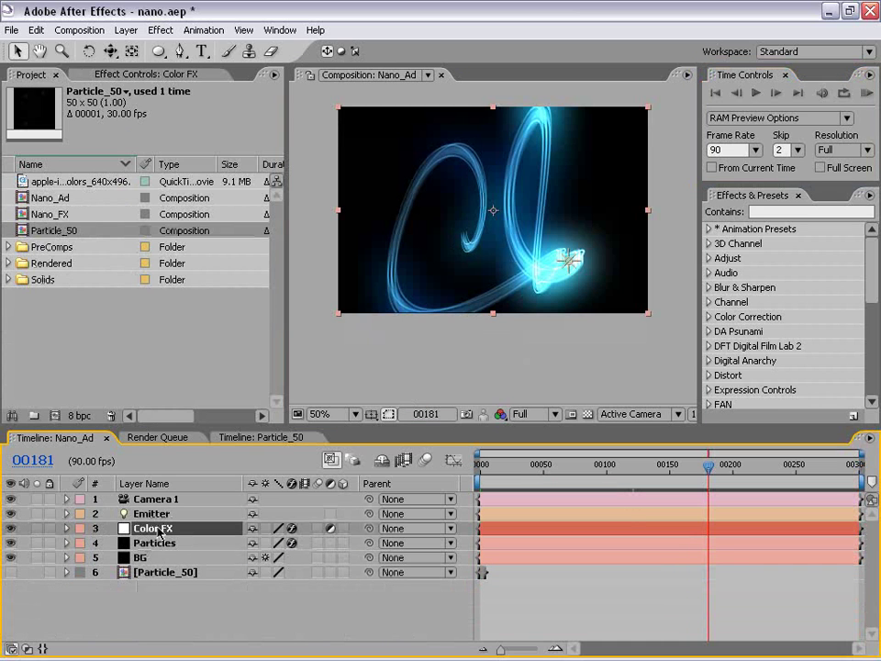
click(142, 75)
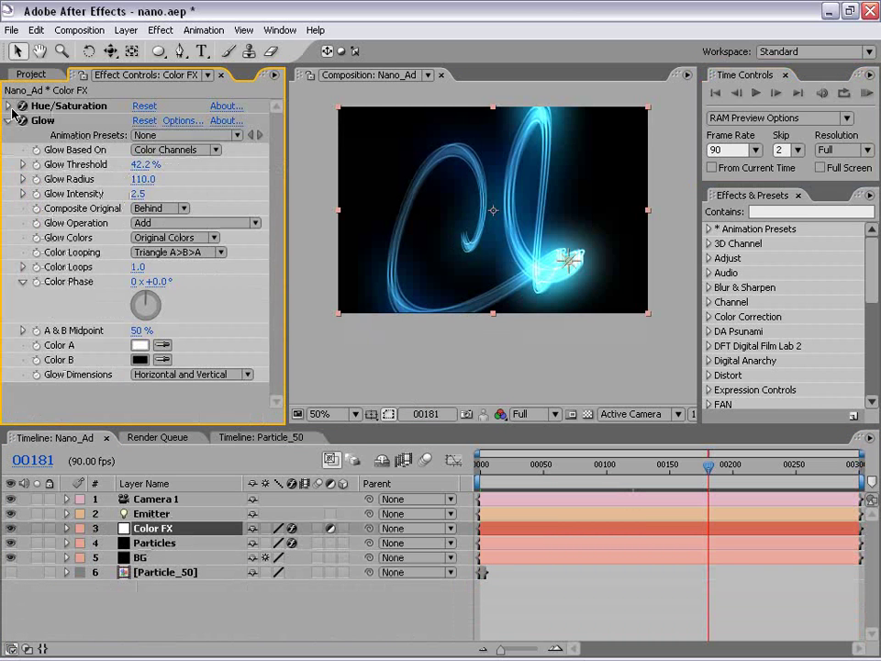
click(9, 105)
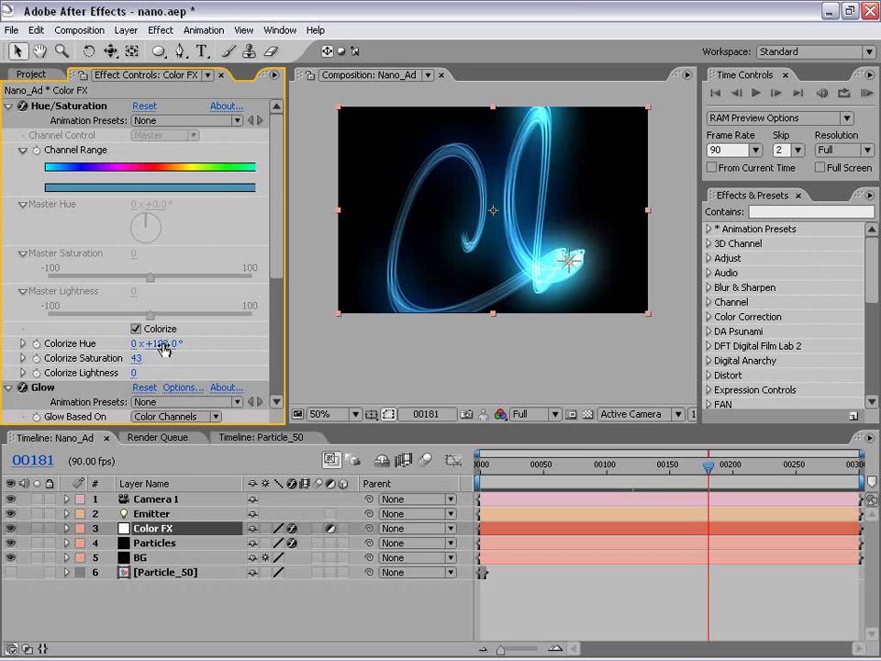
drag(161, 343, 5, 334)
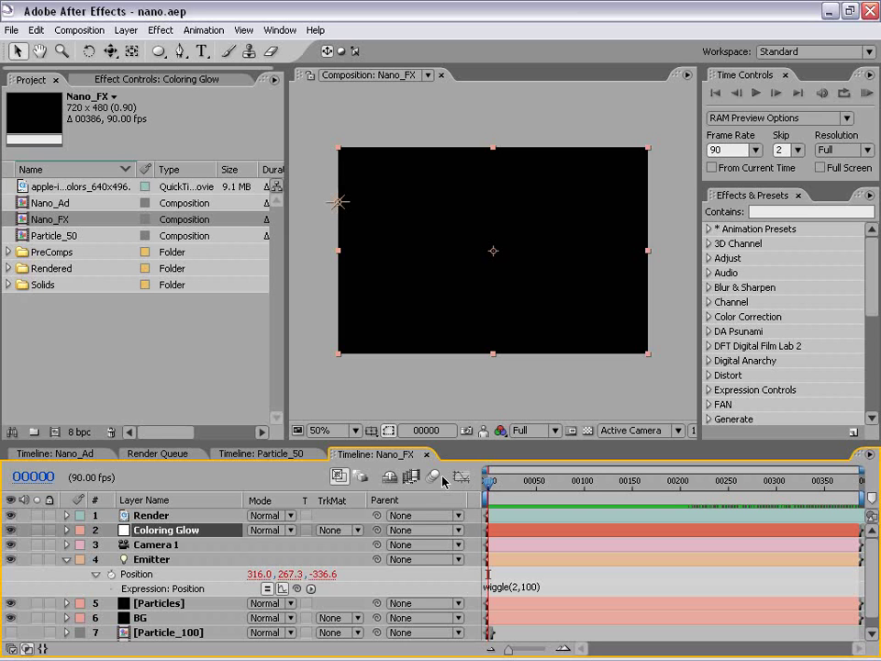
RAM preview the Nano_FX comp with keypad 0 to review the orange trails
key(KP_0)
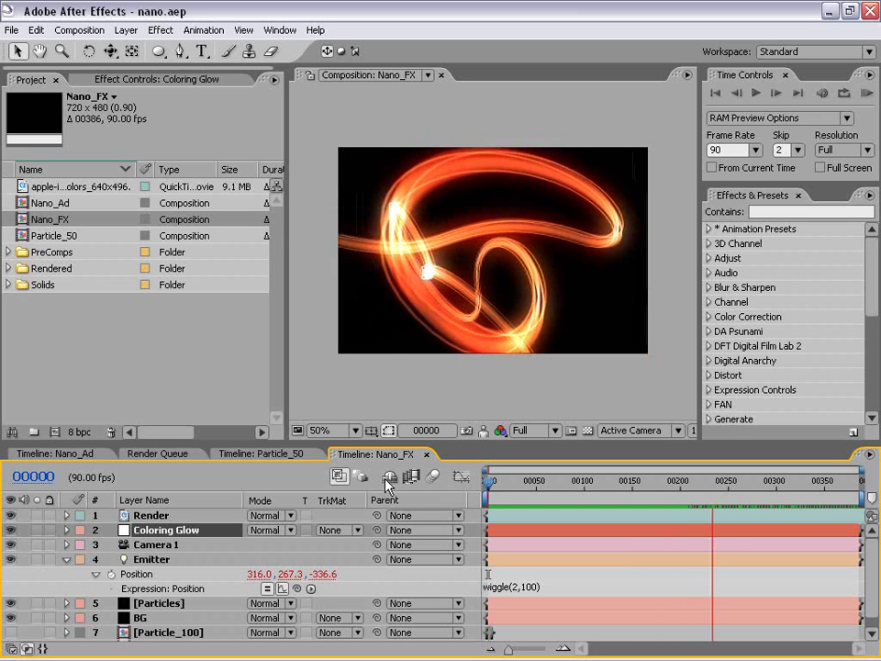